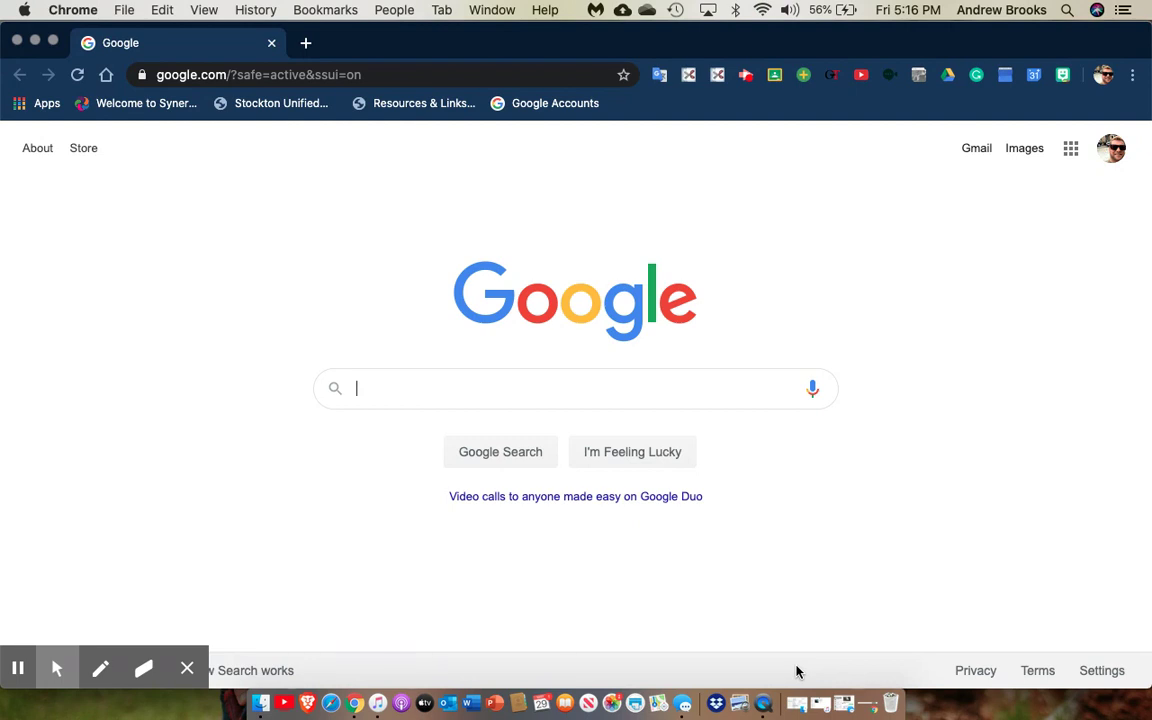
Turn on click highlighting in the screen recorder's pointer tools
{"action": "mouse_move", "coordinate": [103, 672]}
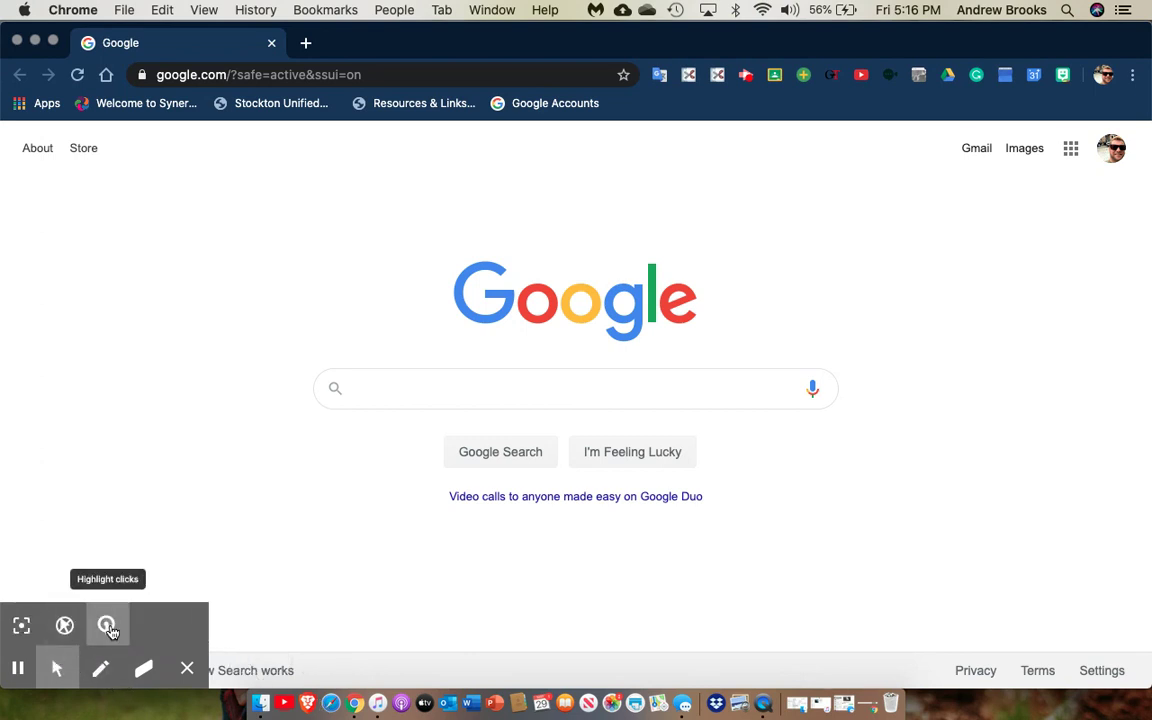
{"action": "left_click", "coordinate": [107, 626]}
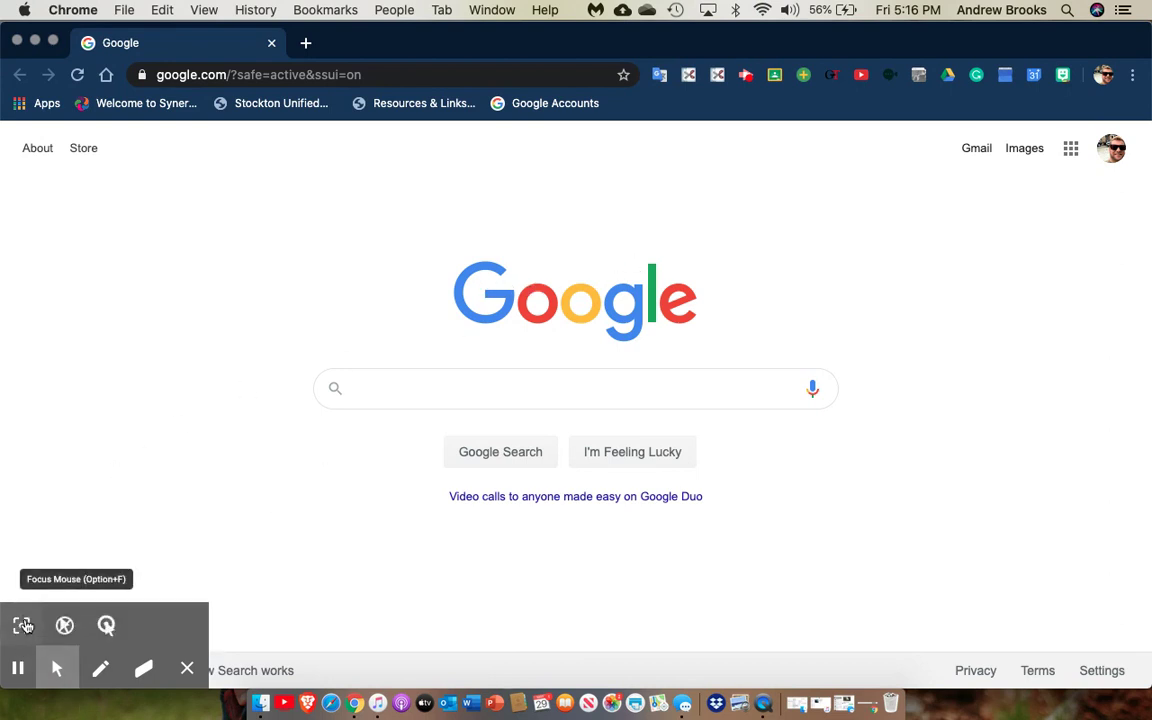
{"action": "left_click", "coordinate": [106, 625]}
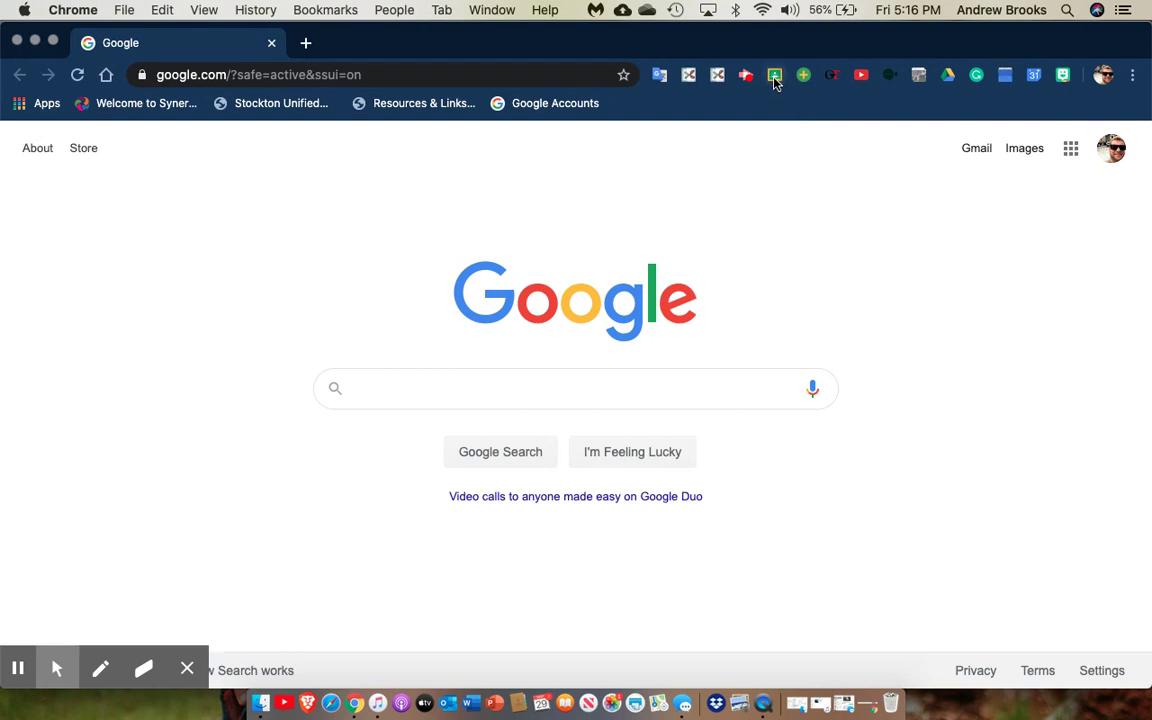
{"action": "mouse_move", "coordinate": [774, 73]}
{"action": "left_mouse_down"}
{"action": "mouse_move", "coordinate": [772, 93]}
{"action": "mouse_move", "coordinate": [777, 79]}
{"action": "left_mouse_up"}
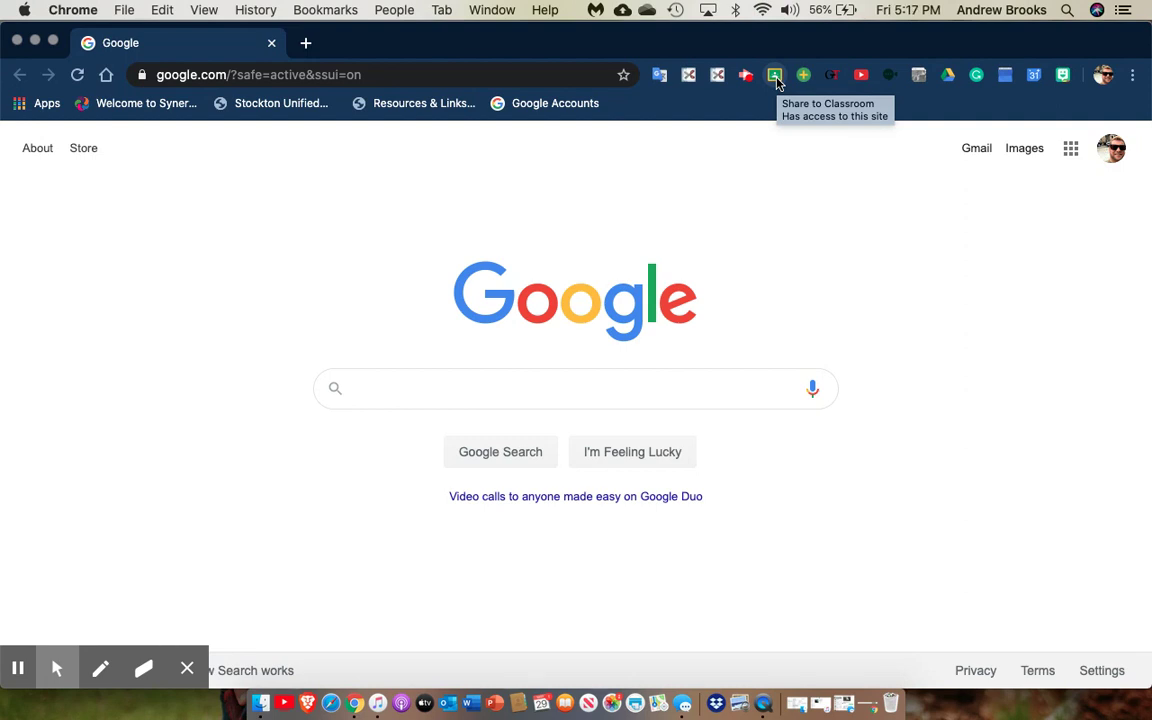
Search the web for "chrome store" in a new tab and open the Chrome Web Store
{"action": "left_click", "coordinate": [306, 43]}
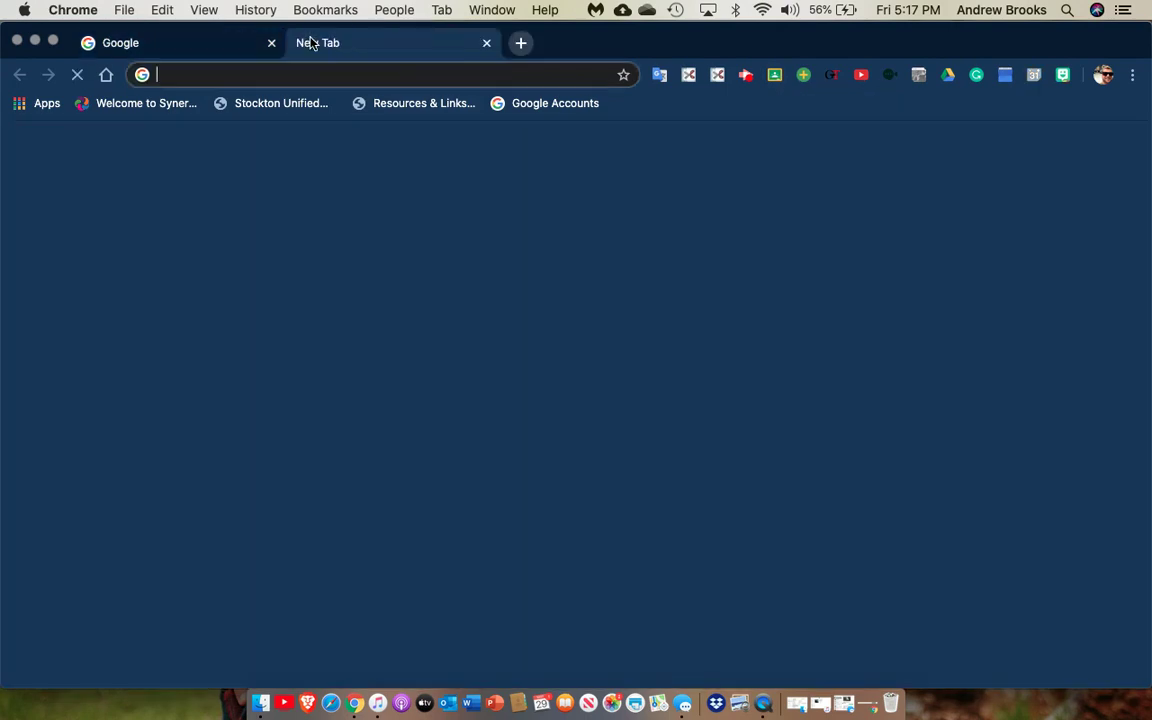
{"action": "type", "text": "chrome stores"}
{"action": "key", "text": "BackSpace"}
{"action": "key", "text": "Return"}
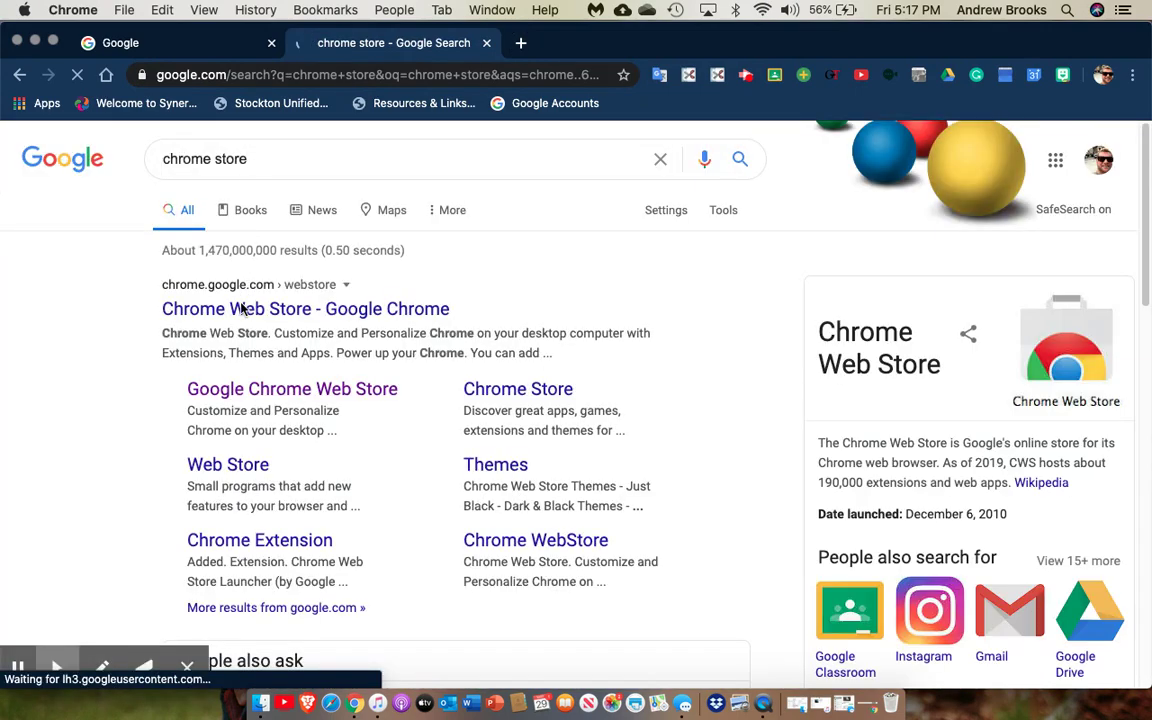
{"action": "left_click", "coordinate": [149, 313]}
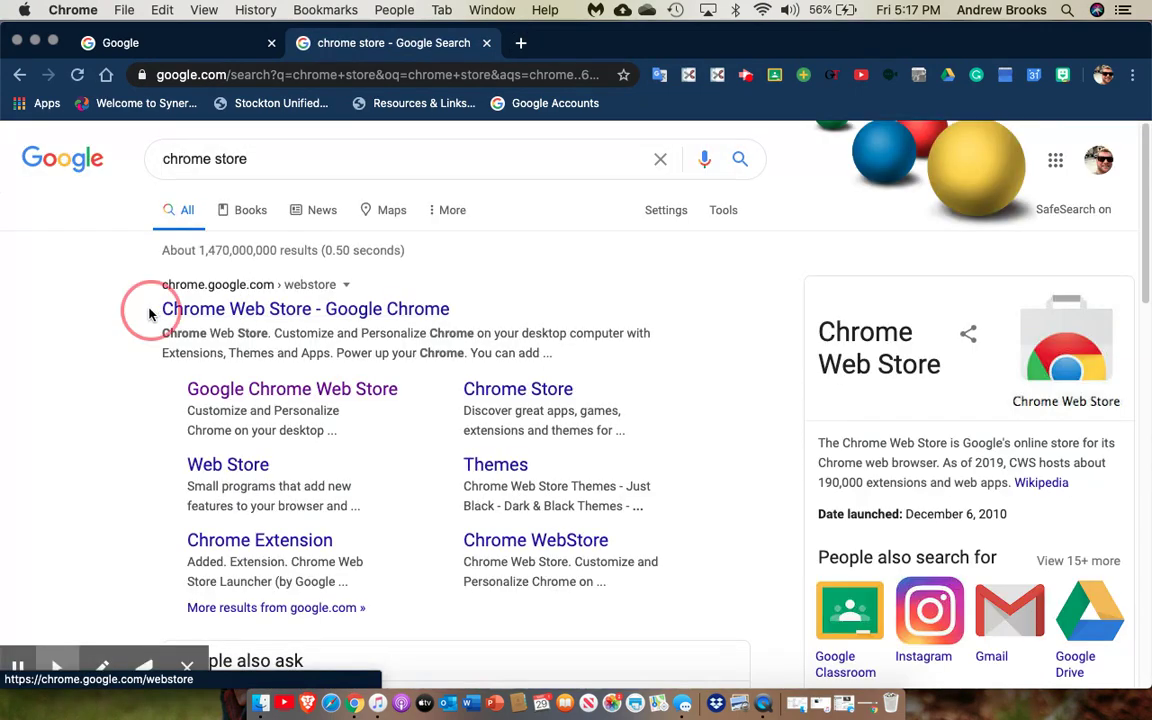
{"action": "left_click", "coordinate": [152, 311]}
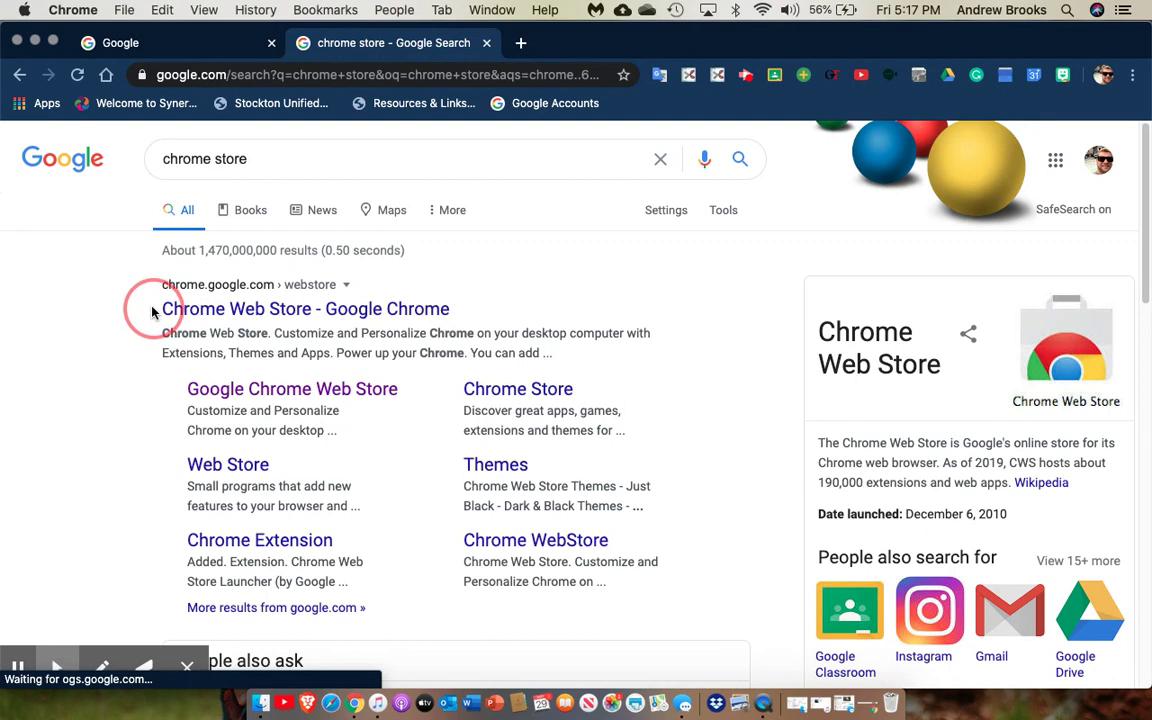
{"action": "left_click", "coordinate": [226, 318]}
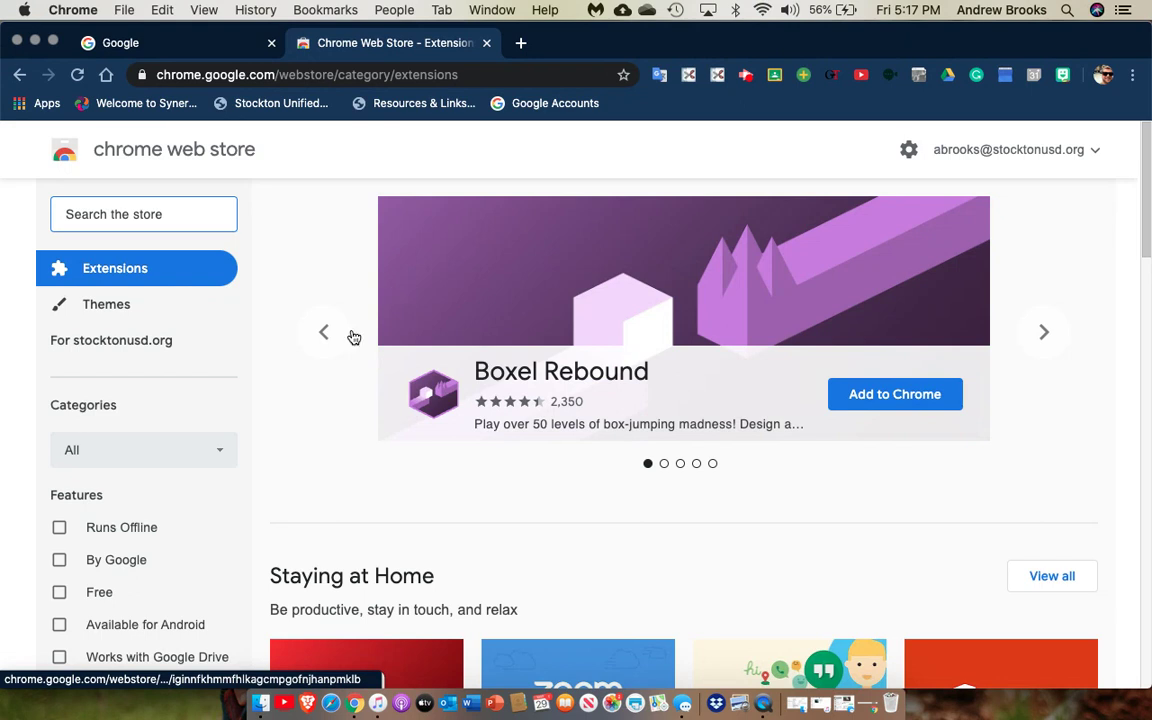
Search the Chrome Web Store for "google classroom" to locate the Share to Classroom extension
{"action": "left_click", "coordinate": [67, 214]}
{"action": "type", "text": "google class"}
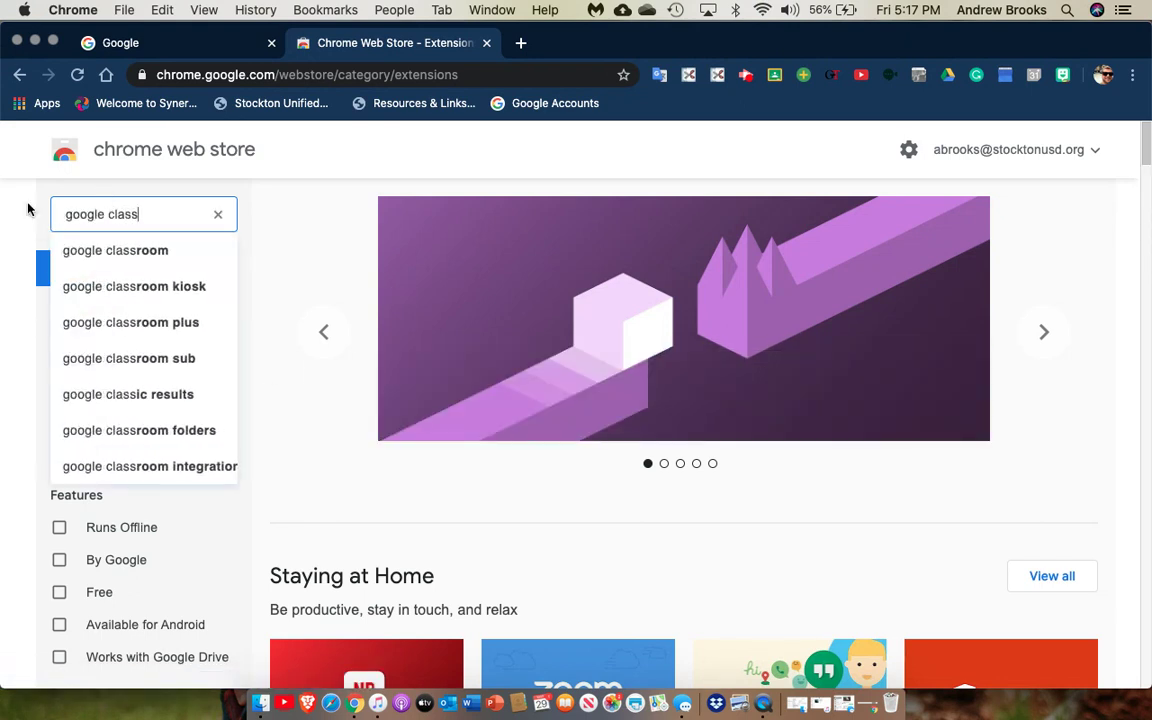
{"action": "left_click", "coordinate": [133, 255]}
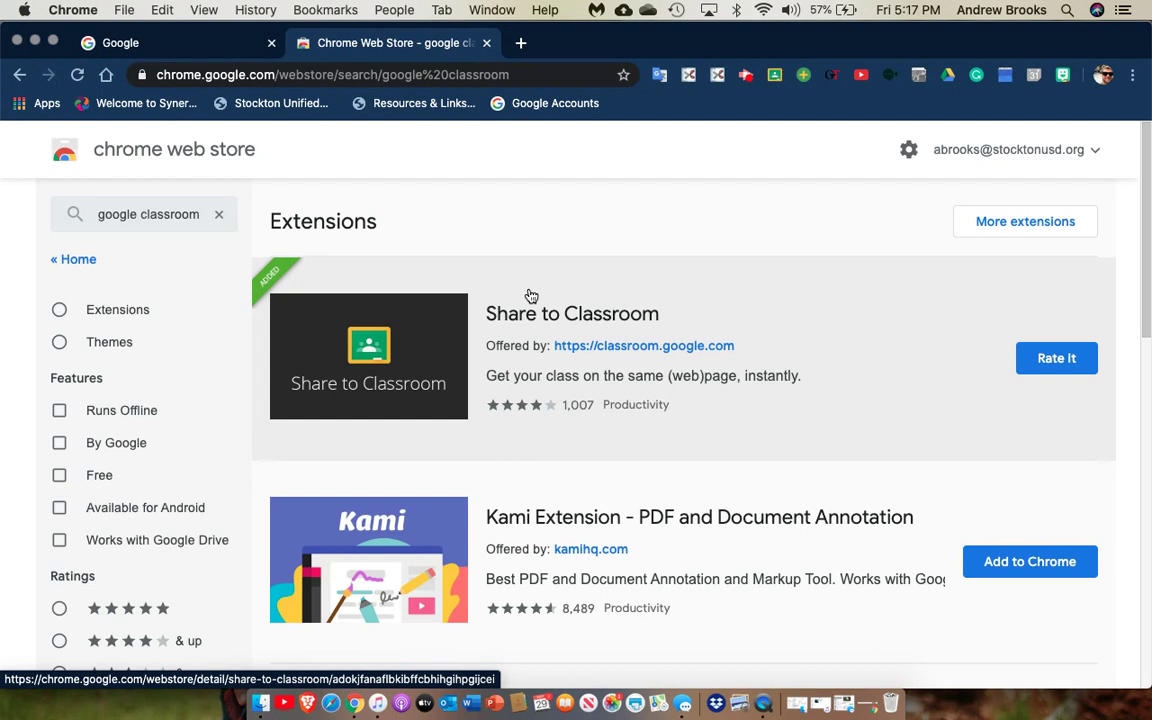
Return to the Google page and load dogonews.com there
{"action": "left_click", "coordinate": [229, 52]}
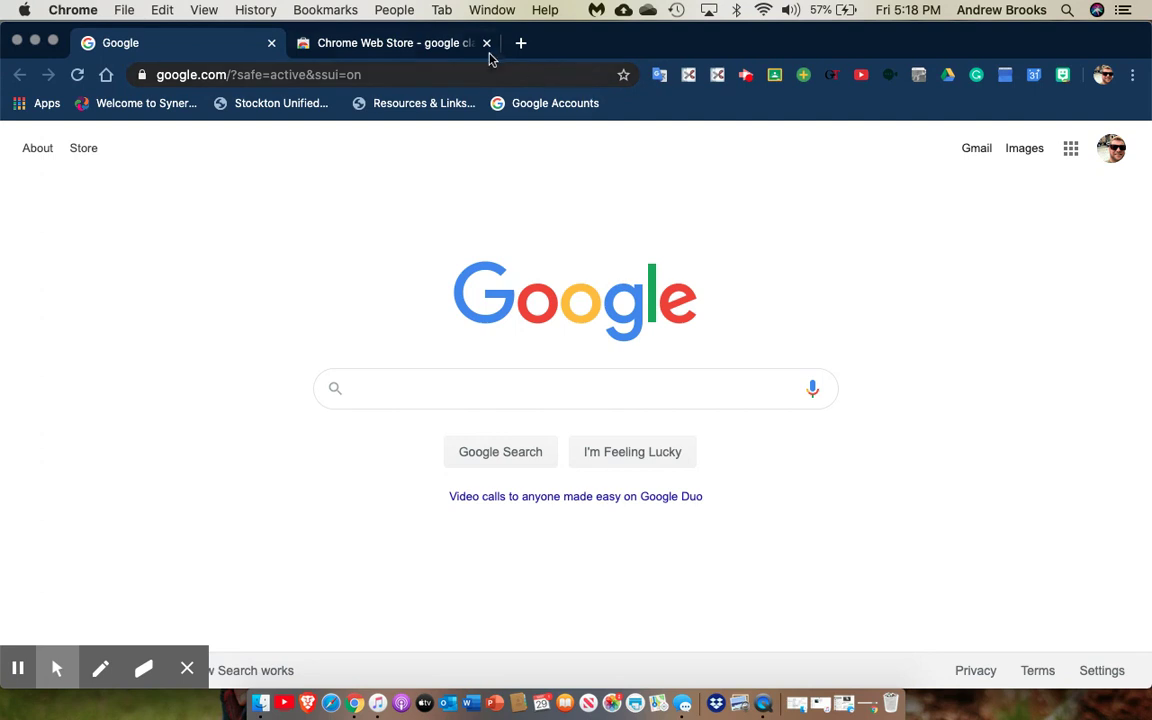
{"action": "left_click", "coordinate": [556, 74]}
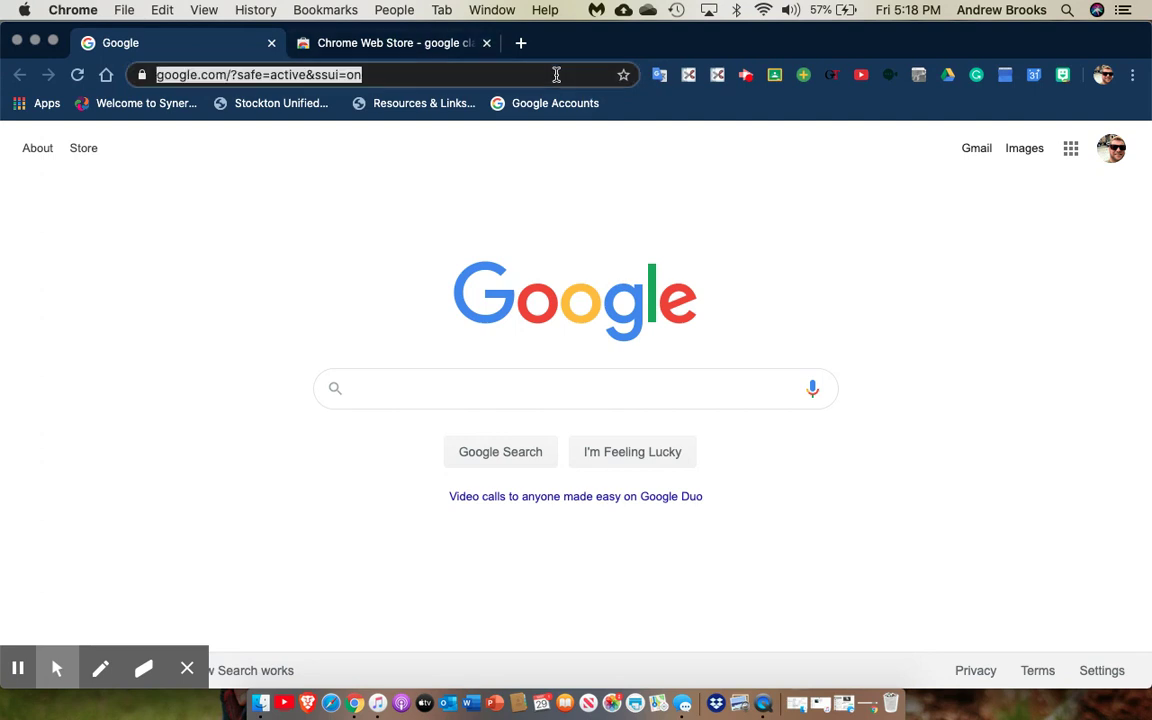
{"action": "type", "text": "dogo"}
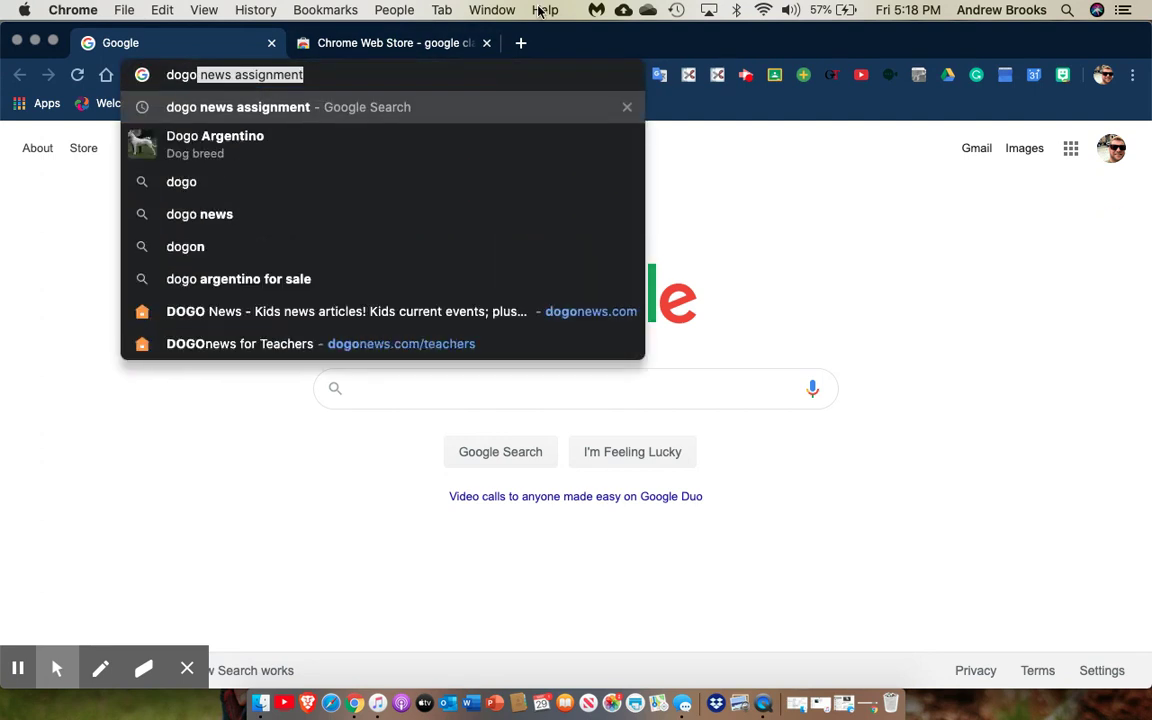
{"action": "type", "text": "news.c"}
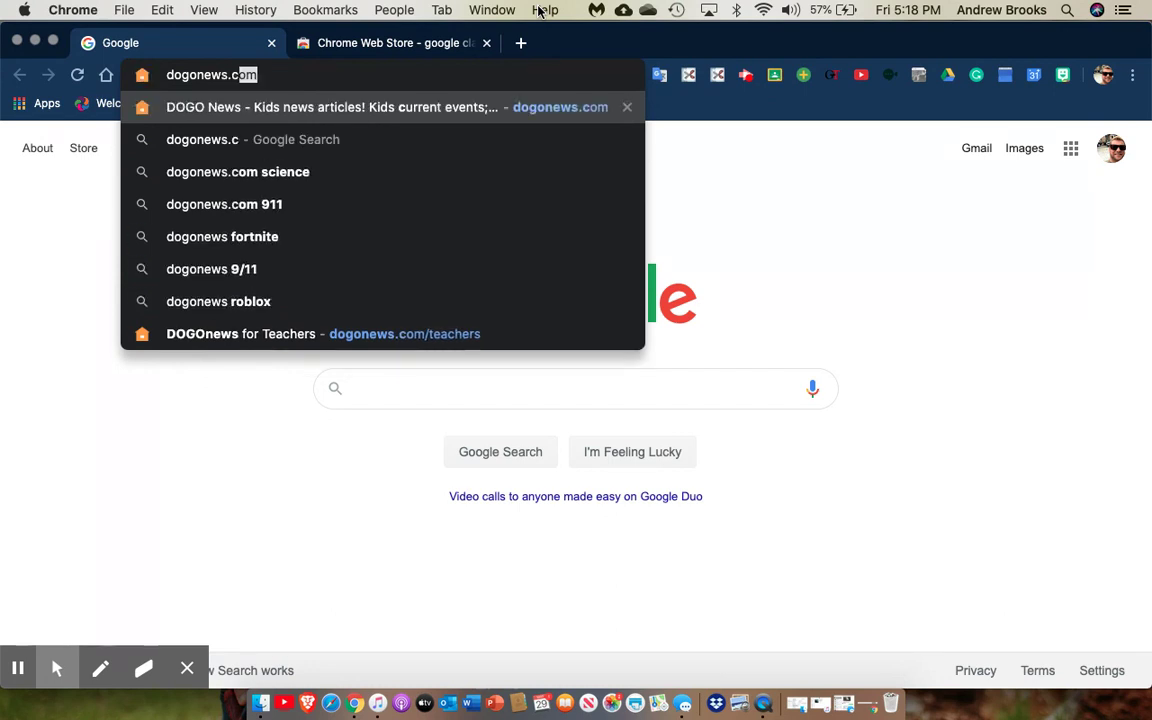
{"action": "type", "text": "om"}
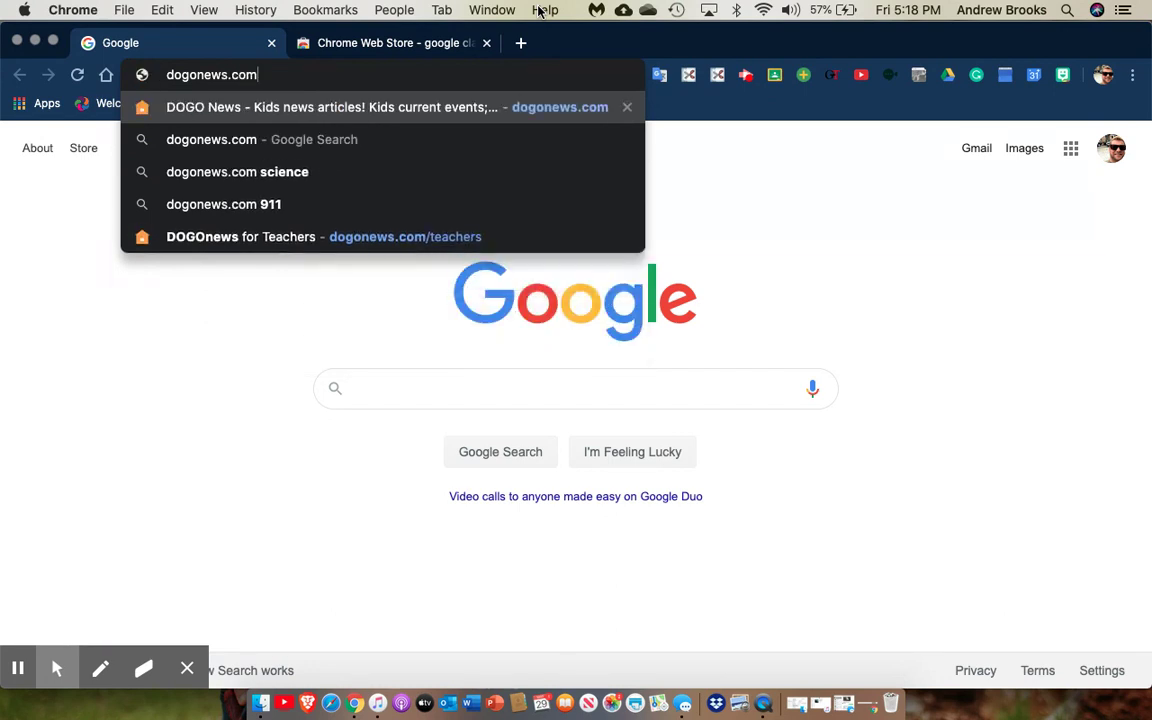
{"action": "left_click", "coordinate": [496, 110]}
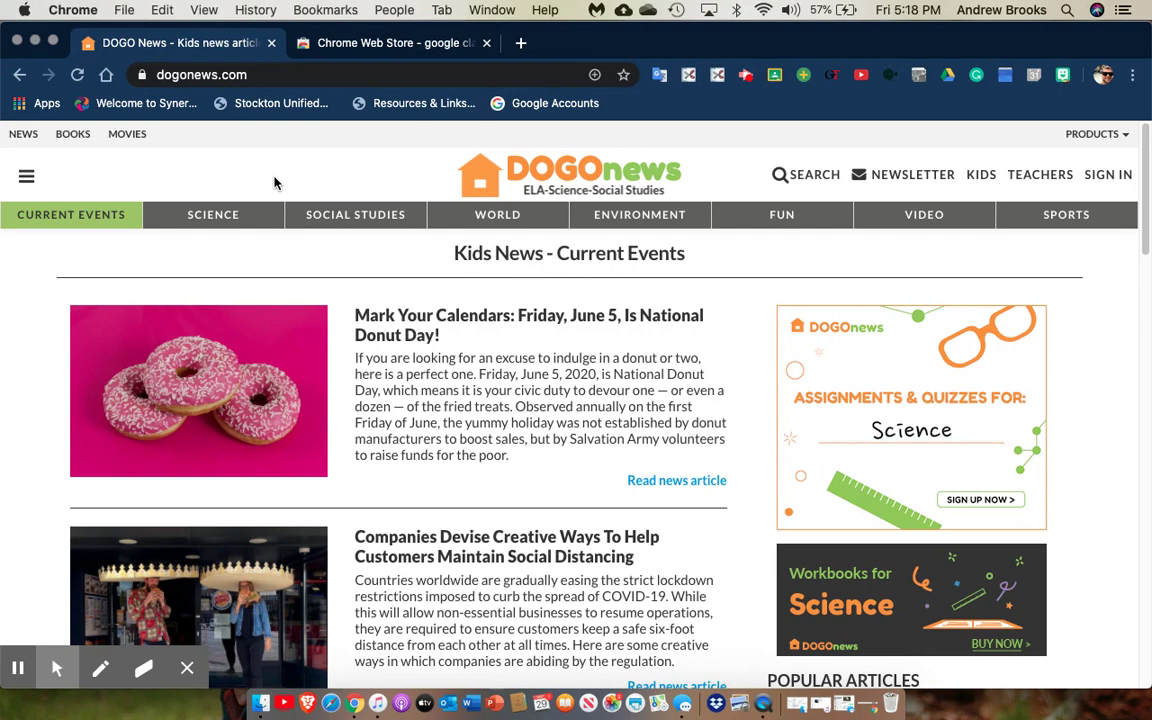
Open the DOGOnews article "The Sahara Desert Was Once Home To Earth's Most Vicious Dinosaurs"
{"action": "scroll", "coordinate": [275, 182], "scroll_direction": "down", "scroll_amount": 1}
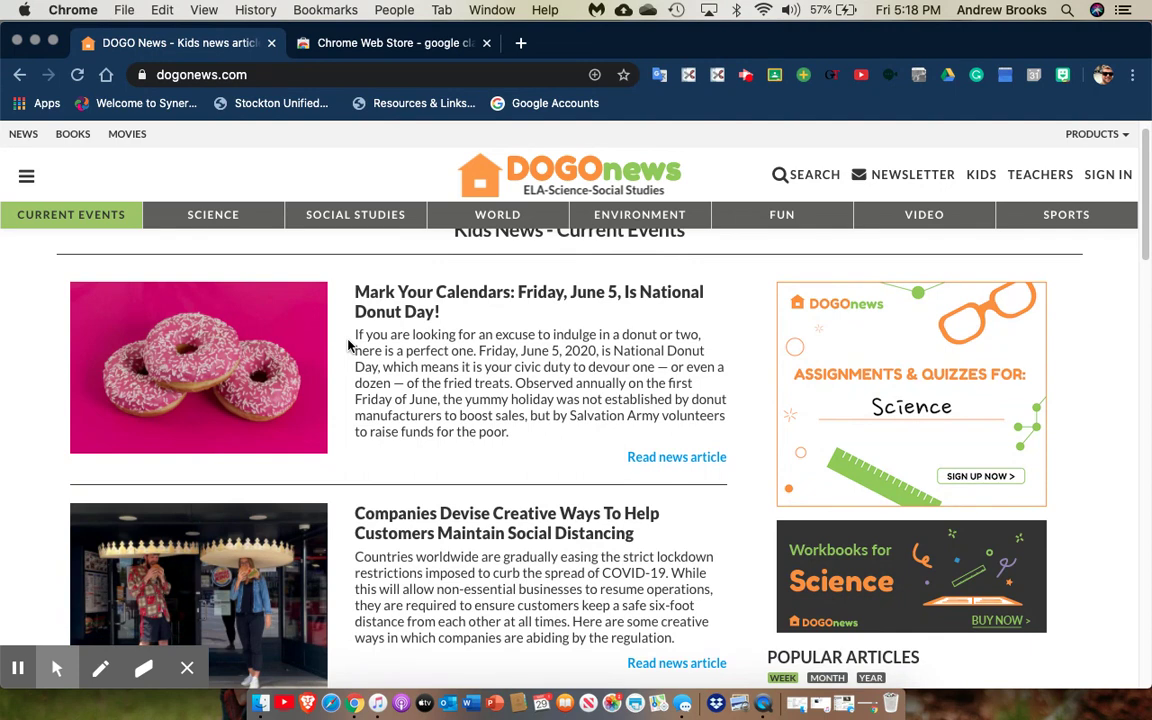
{"action": "scroll", "coordinate": [347, 342], "scroll_direction": "down", "scroll_amount": 4}
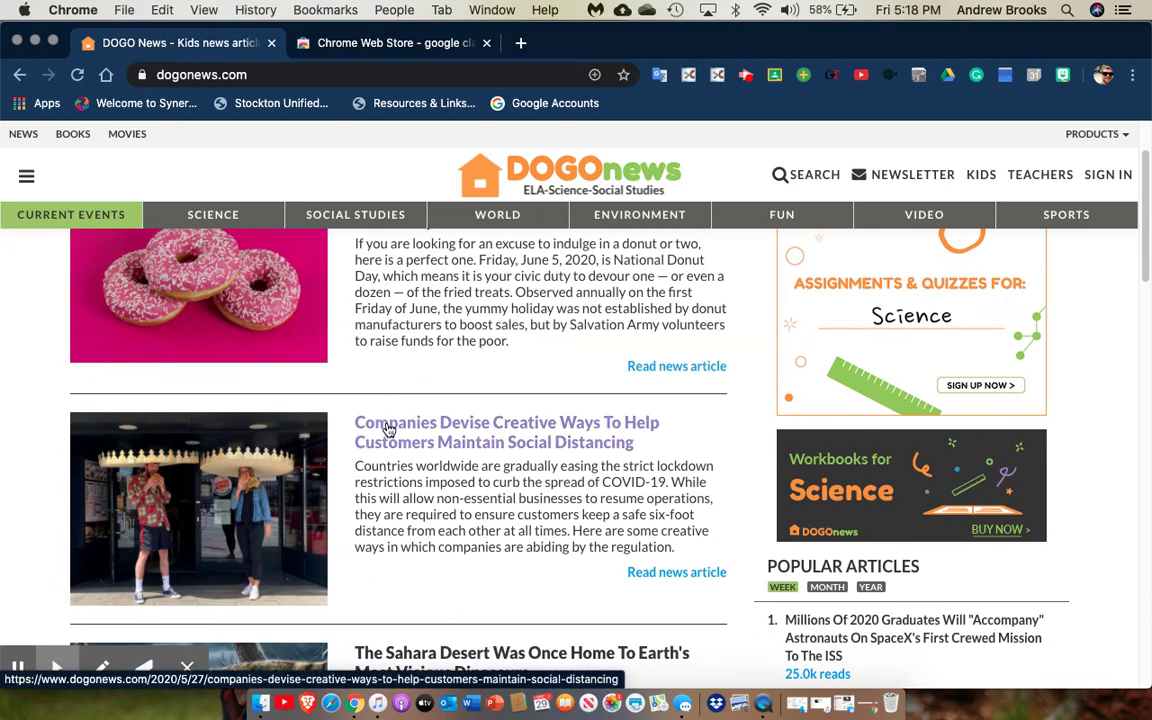
{"action": "scroll", "coordinate": [389, 430], "scroll_direction": "down", "scroll_amount": 5}
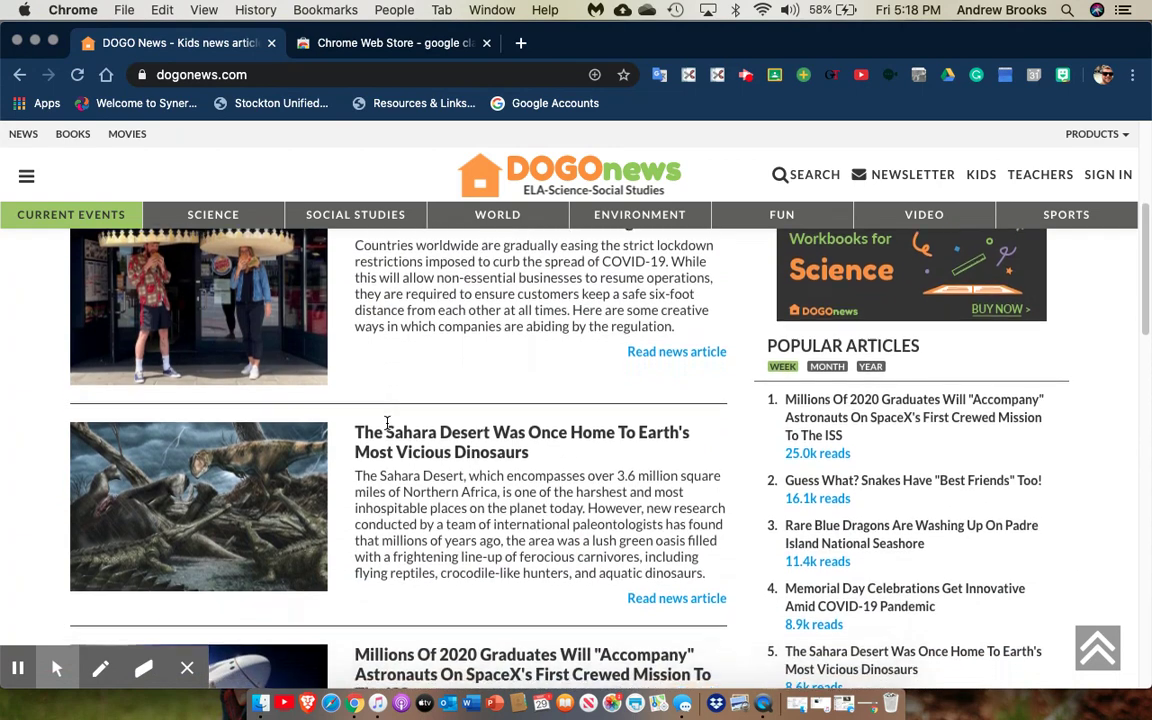
{"action": "left_click", "coordinate": [390, 445]}
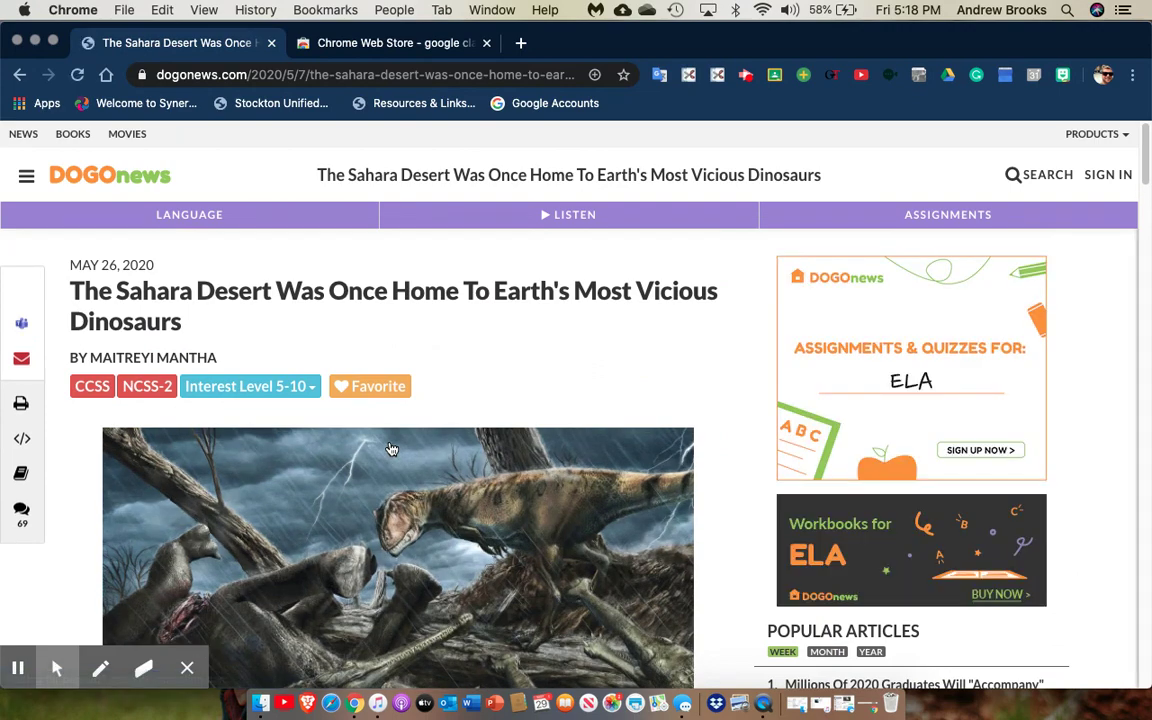
Look through the article and its dictionary entry for "paleontologists", closing the definition and returning to the article's start
{"action": "scroll", "coordinate": [504, 362], "scroll_direction": "down", "scroll_amount": 8}
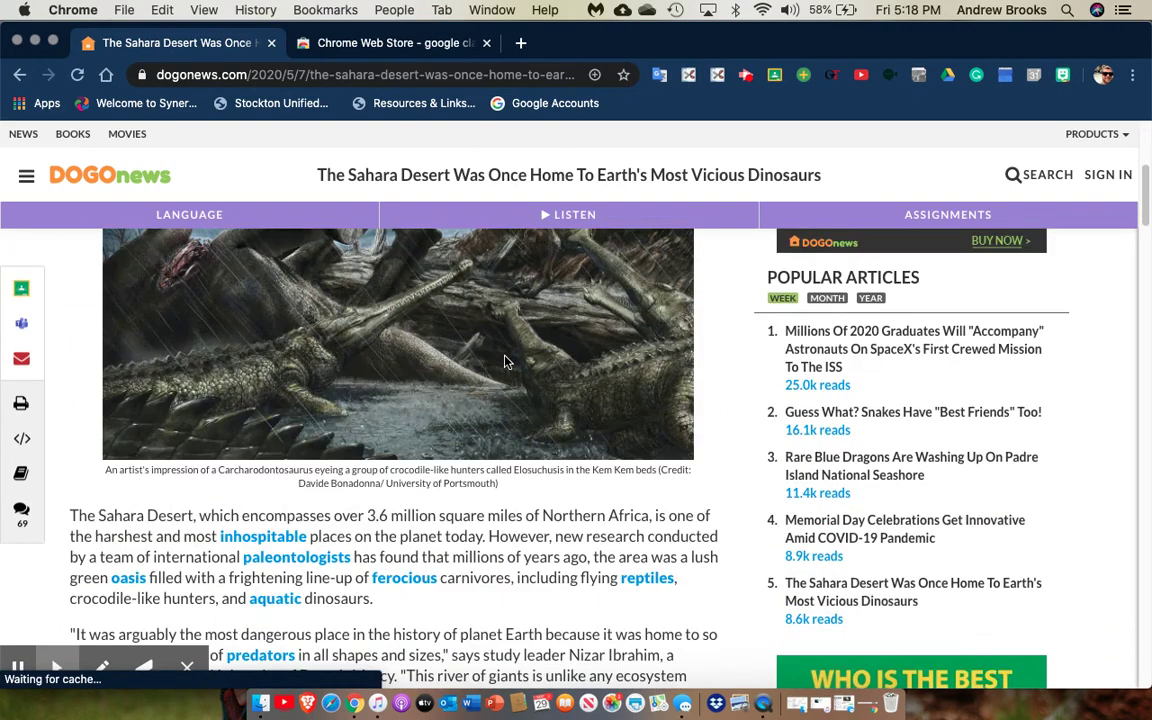
{"action": "scroll", "coordinate": [504, 362], "scroll_direction": "down", "scroll_amount": 3}
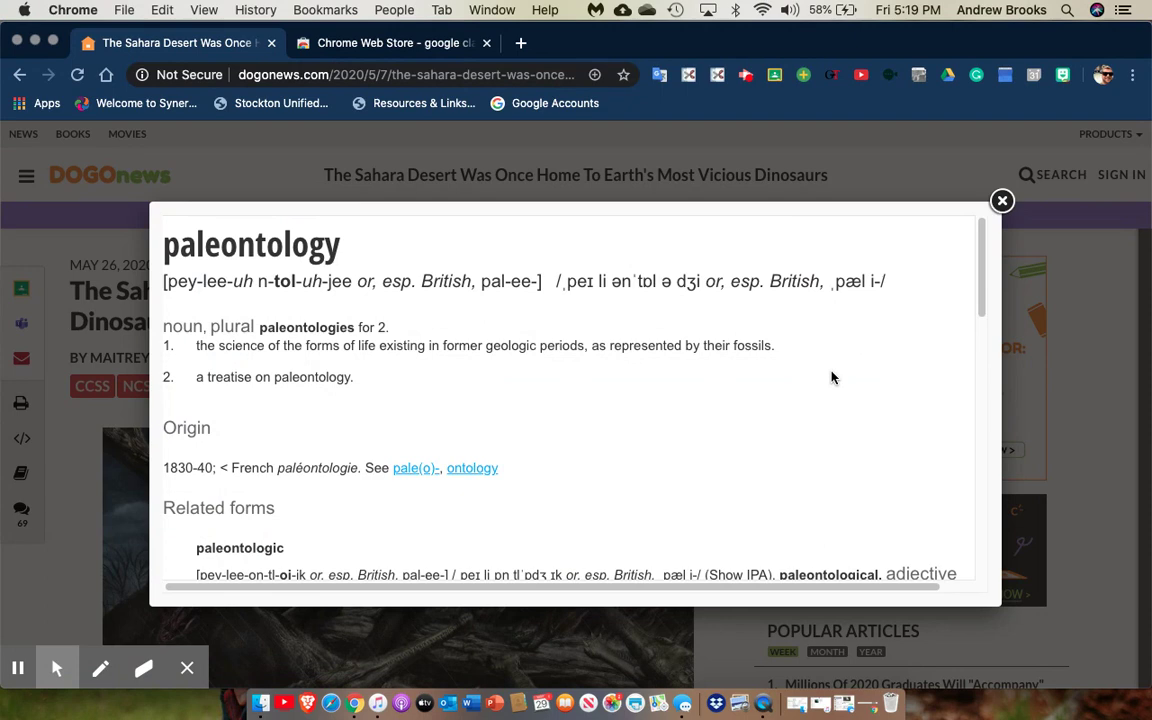
{"action": "scroll", "coordinate": [832, 377], "scroll_direction": "down", "scroll_amount": 10}
{"action": "scroll", "coordinate": [832, 377], "scroll_direction": "down", "scroll_amount": 6}
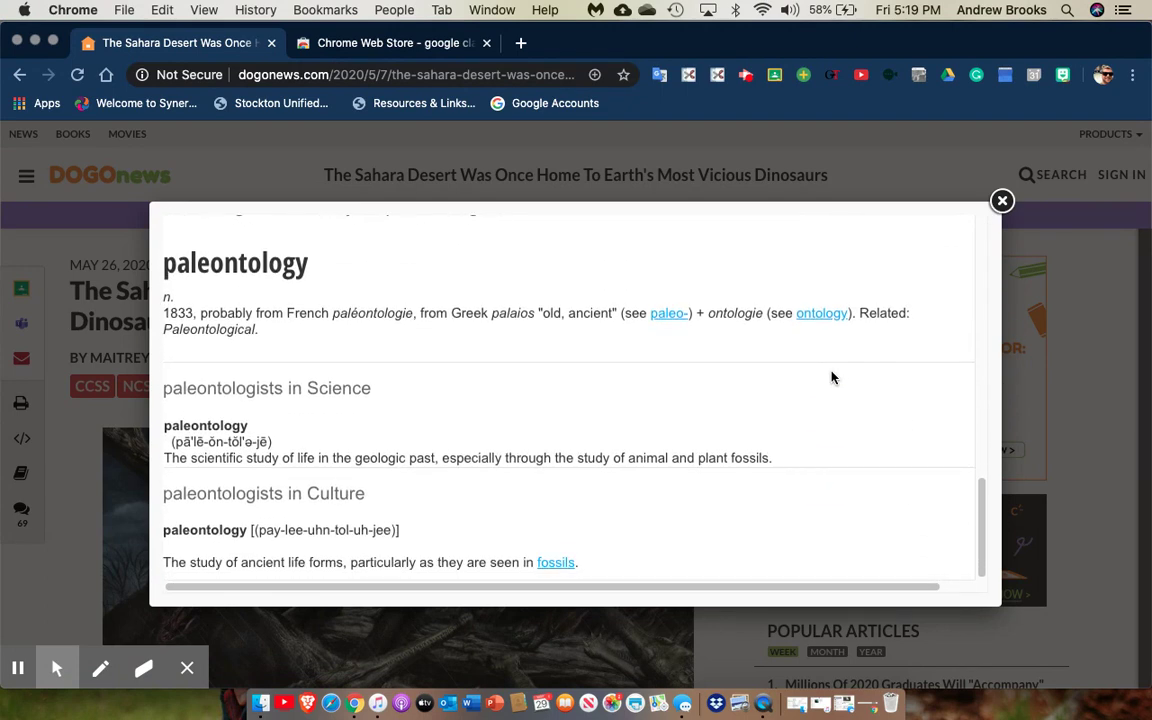
{"action": "scroll", "coordinate": [832, 454], "scroll_direction": "up", "scroll_amount": 15}
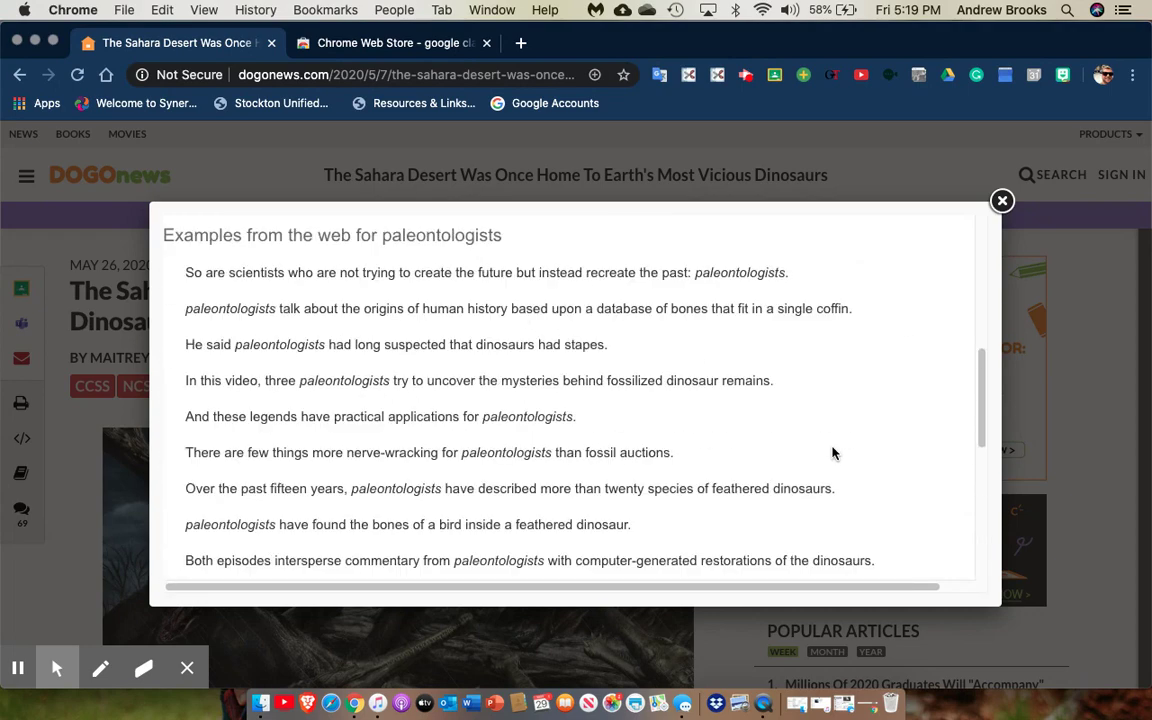
{"action": "scroll", "coordinate": [832, 454], "scroll_direction": "up", "scroll_amount": 2}
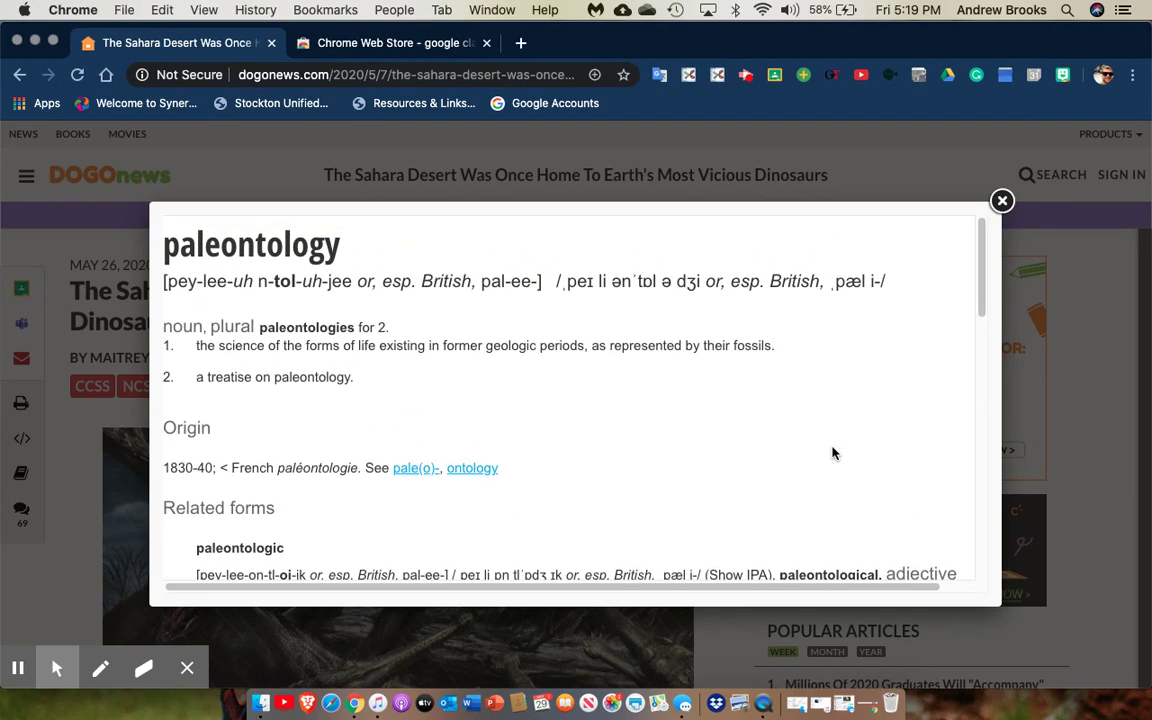
{"action": "left_click", "coordinate": [1002, 203]}
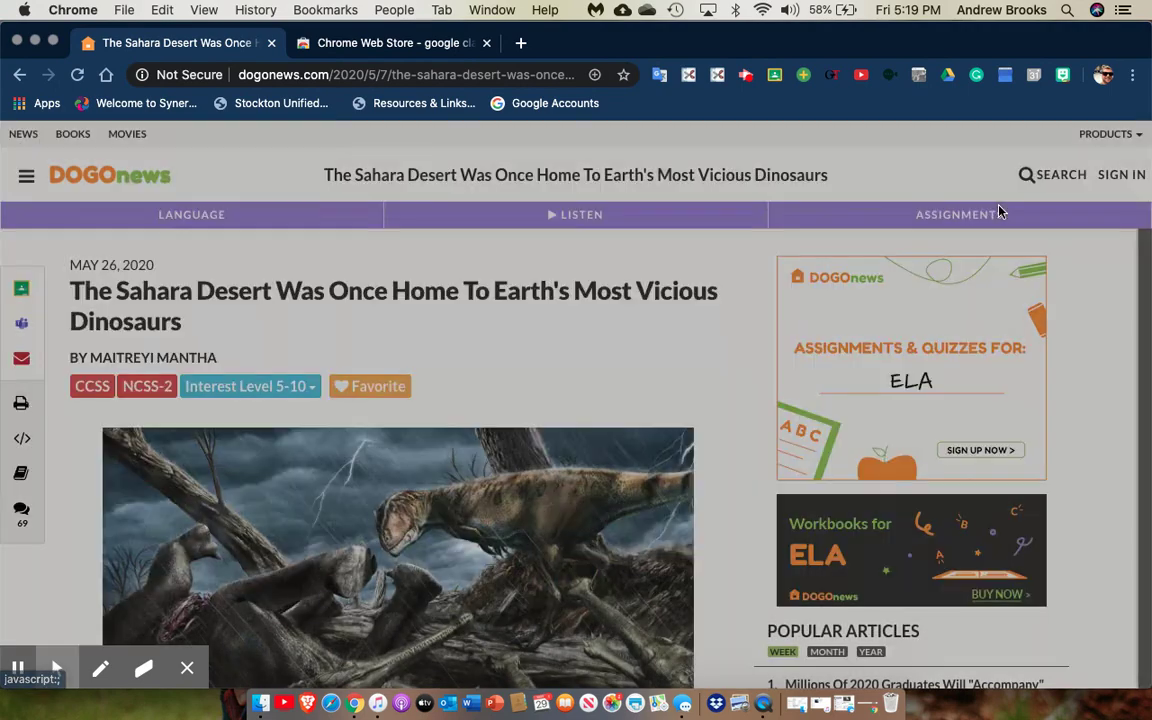
{"action": "scroll", "coordinate": [670, 289], "scroll_direction": "down", "scroll_amount": 4}
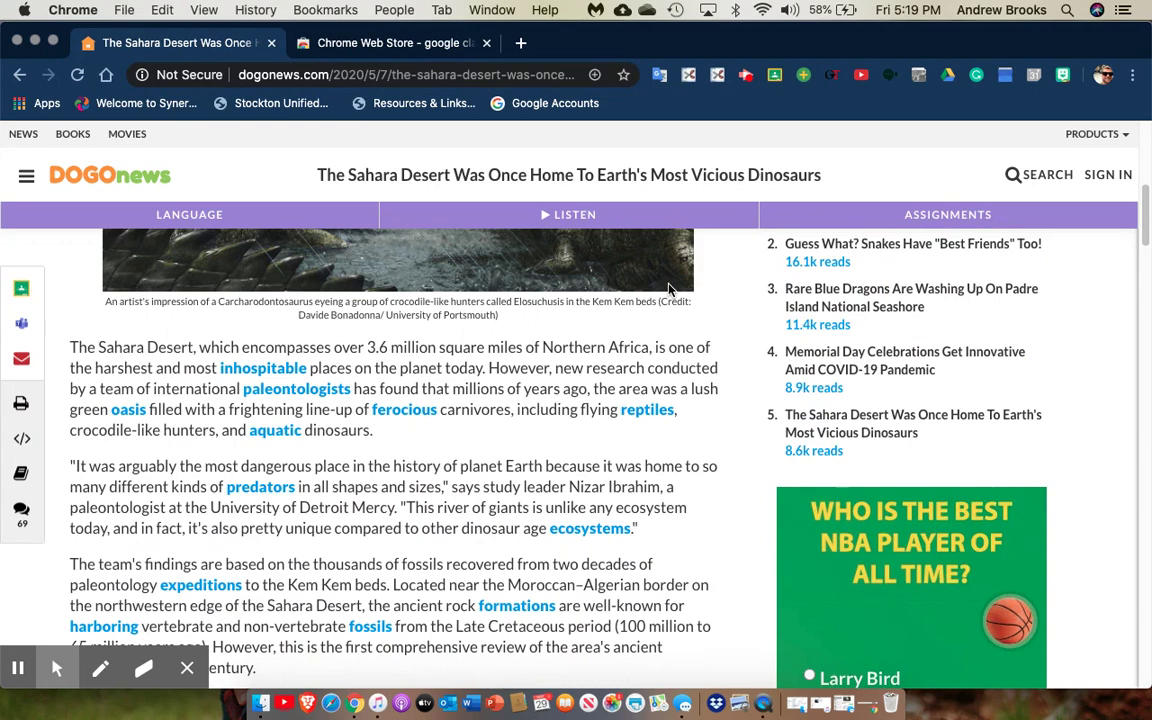
{"action": "scroll", "coordinate": [427, 422], "scroll_direction": "up", "scroll_amount": 5}
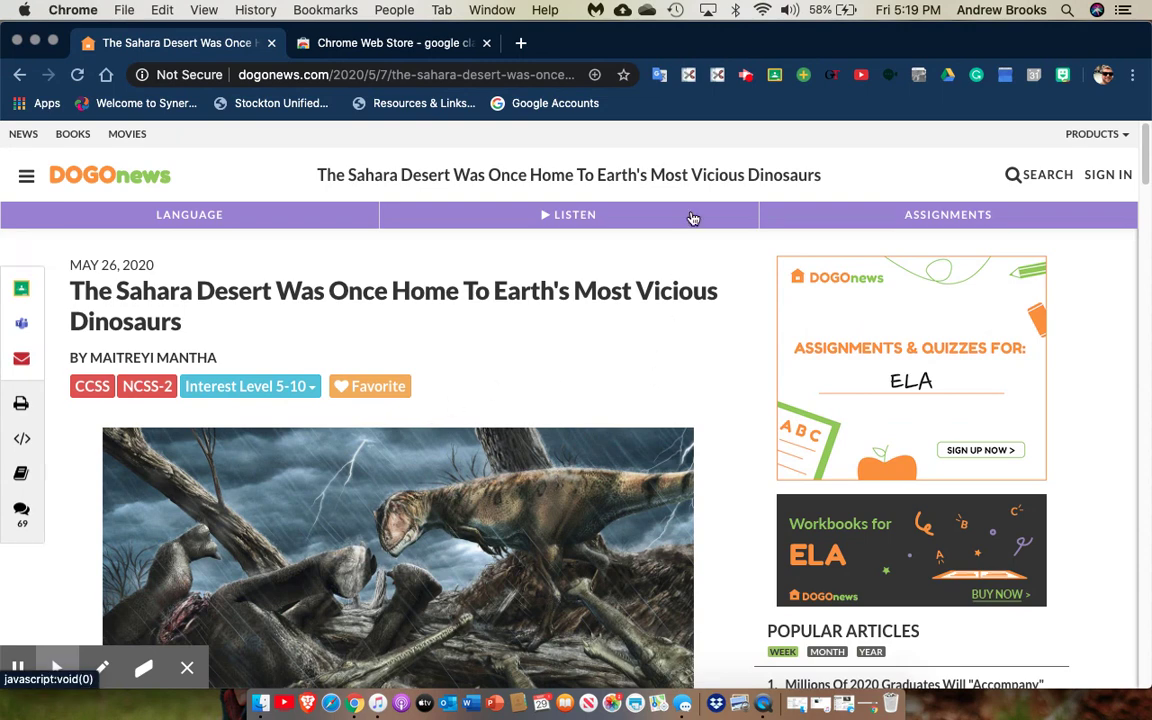
Open Share to Classroom for the article, choose the GUIDED READING class and check its list of links pushed to students
{"action": "left_click", "coordinate": [775, 77]}
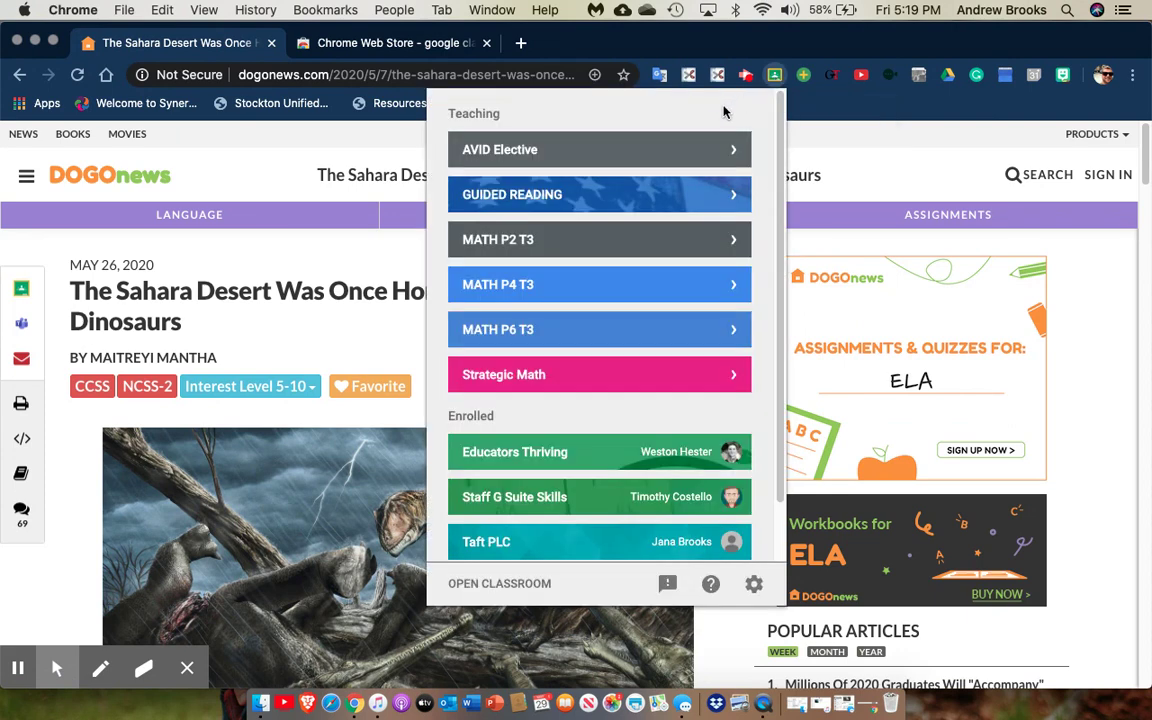
{"action": "left_click", "coordinate": [660, 198]}
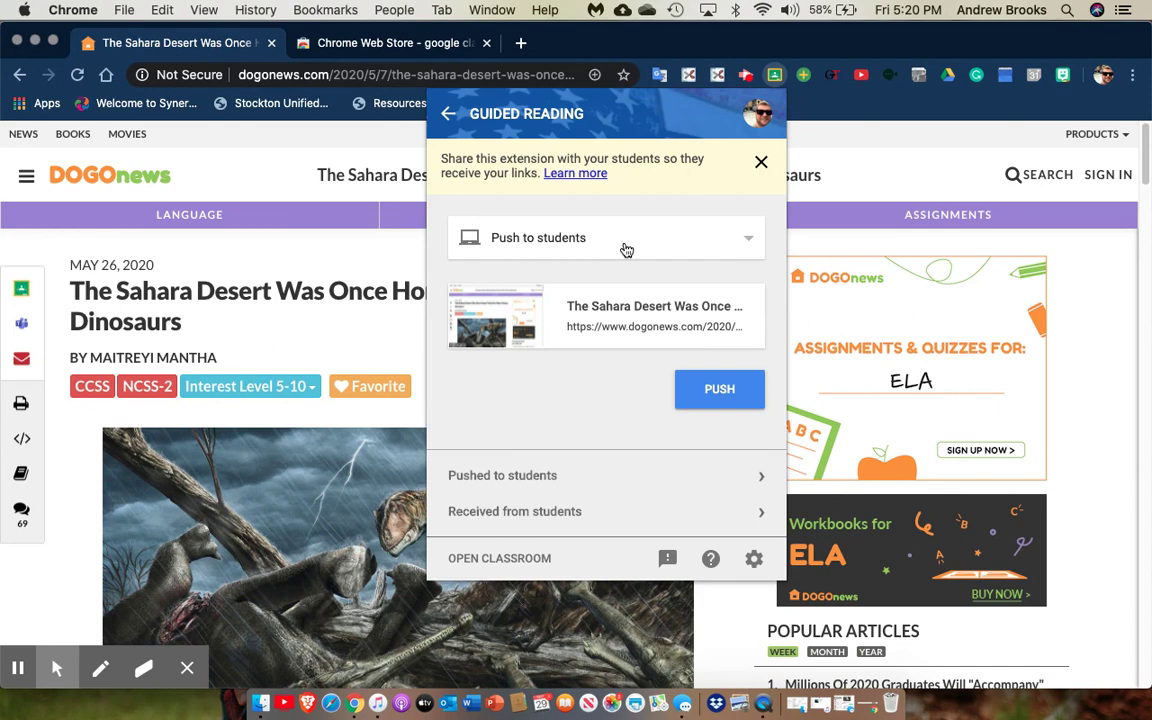
{"action": "left_click", "coordinate": [762, 483]}
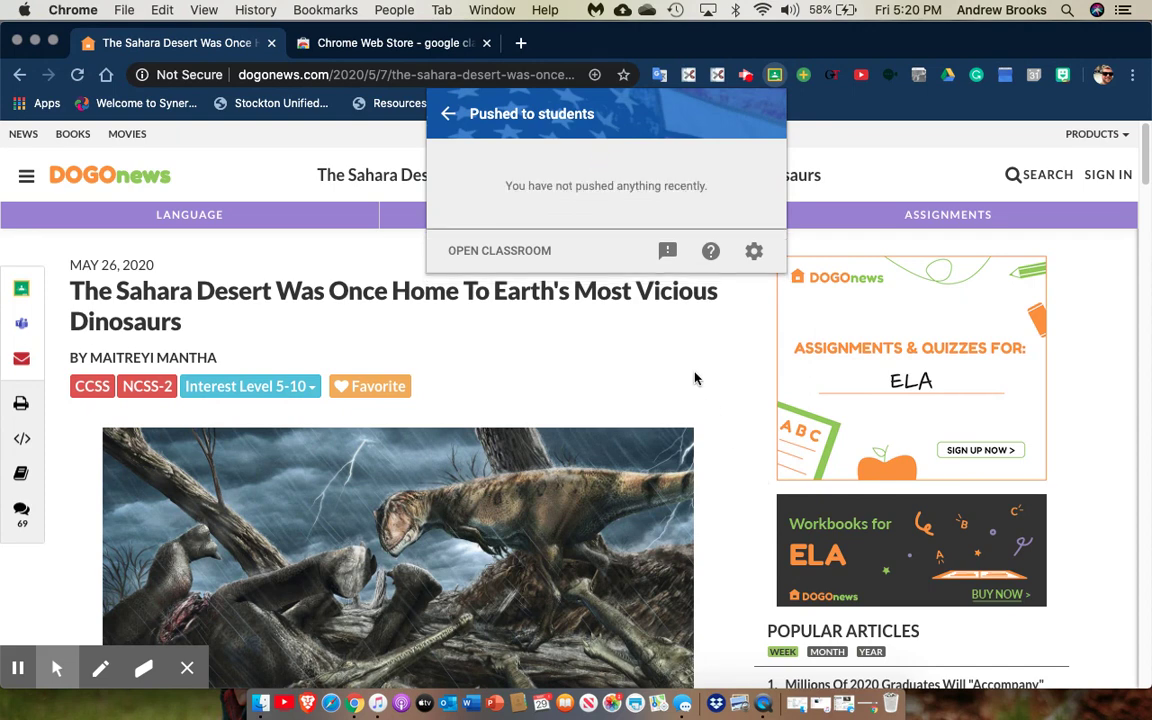
{"action": "left_click", "coordinate": [447, 116]}
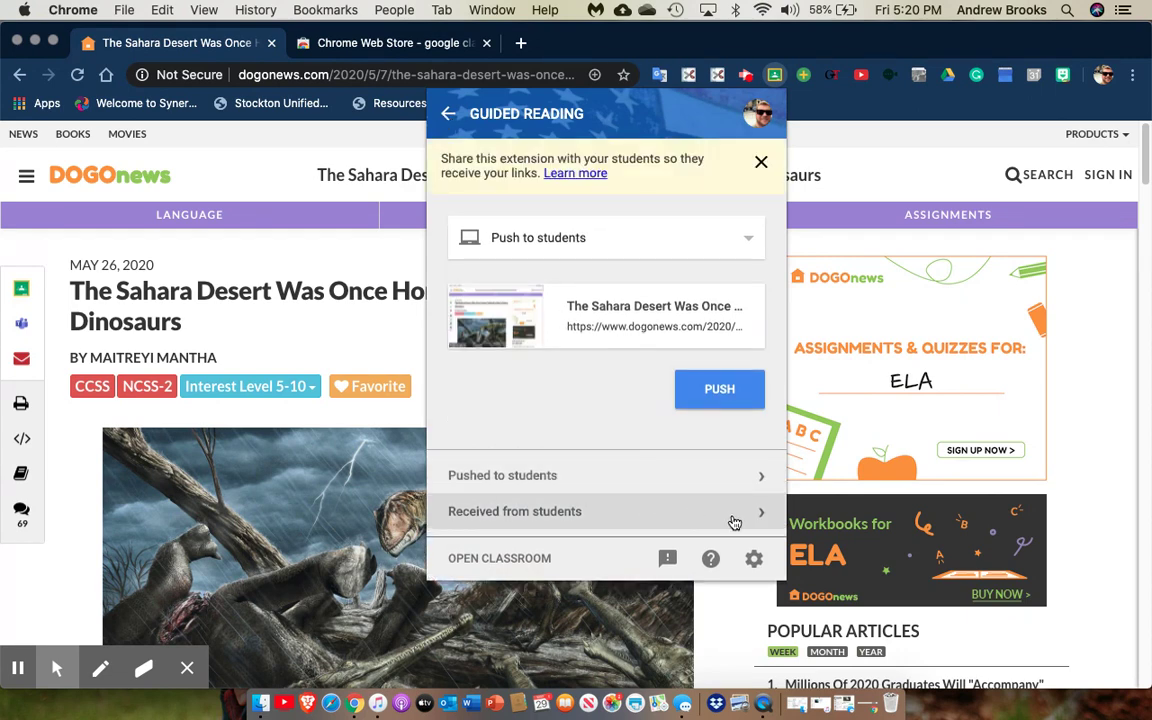
Create an assignment from the article for the GUIDED READING class, titled "Dogo Assignment - June 6th"
{"action": "left_click", "coordinate": [749, 239]}
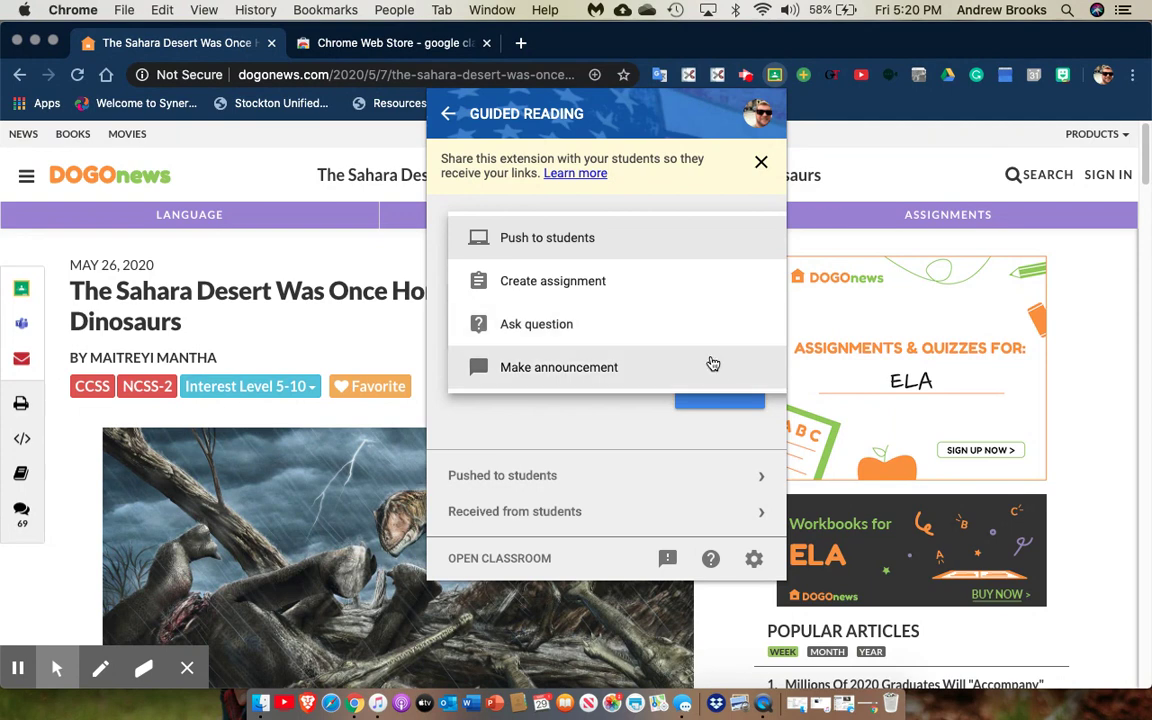
{"action": "left_click", "coordinate": [689, 284]}
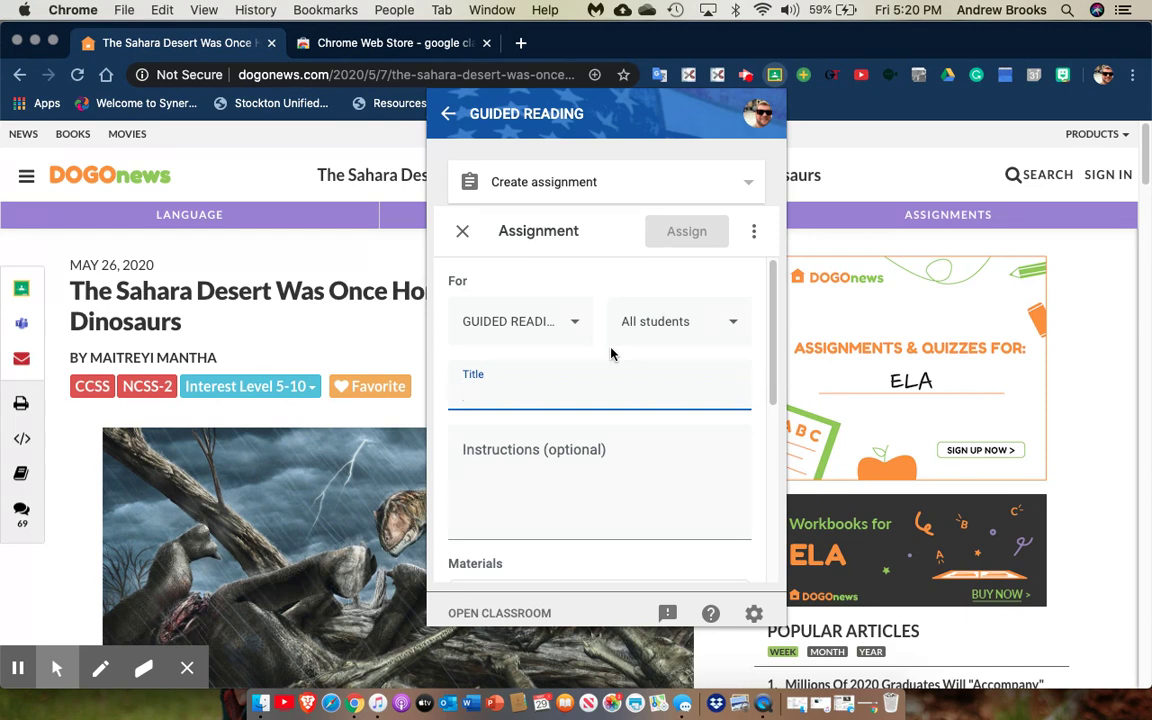
{"action": "type", "text": "DOg"}
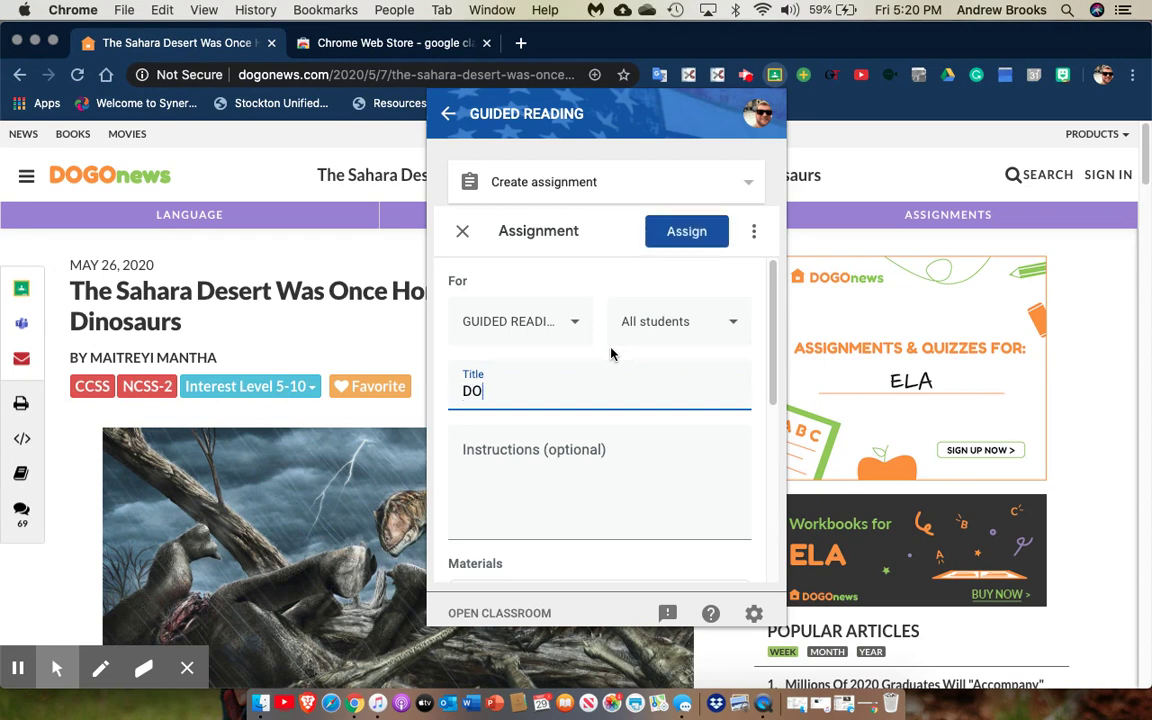
{"action": "key", "text": "BackSpace"}
{"action": "key", "text": "BackSpace"}
{"action": "type", "text": "ogo Assing"}
{"action": "key", "text": "BackSpace"}
{"action": "key", "text": "BackSpace"}
{"action": "type", "text": "gnmen"}
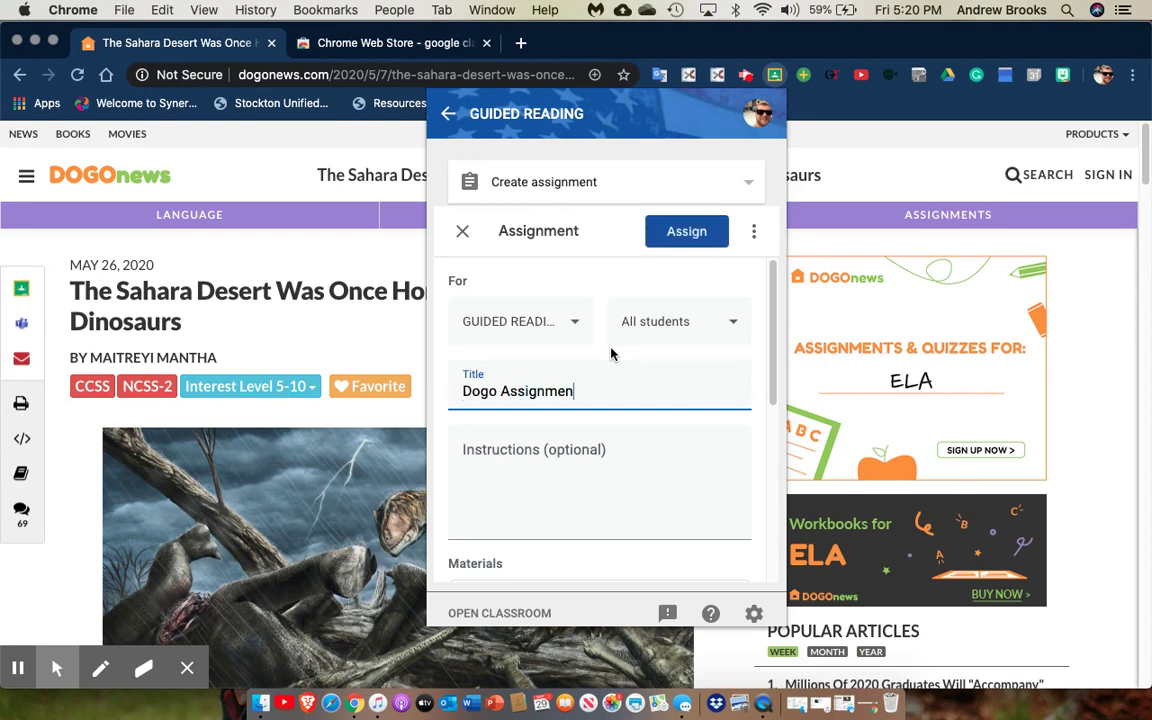
{"action": "type", "text": "t - June 6th"}
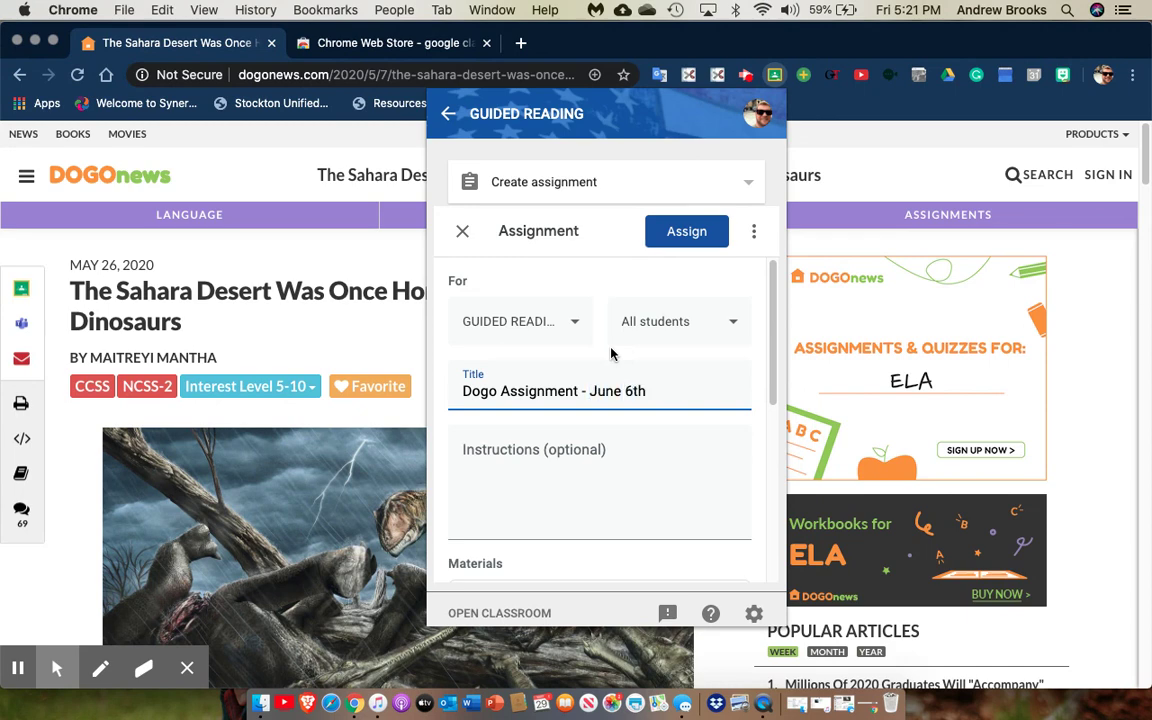
Leave the instructions blank and set the assignment's points to 20
{"action": "left_click", "coordinate": [580, 442]}
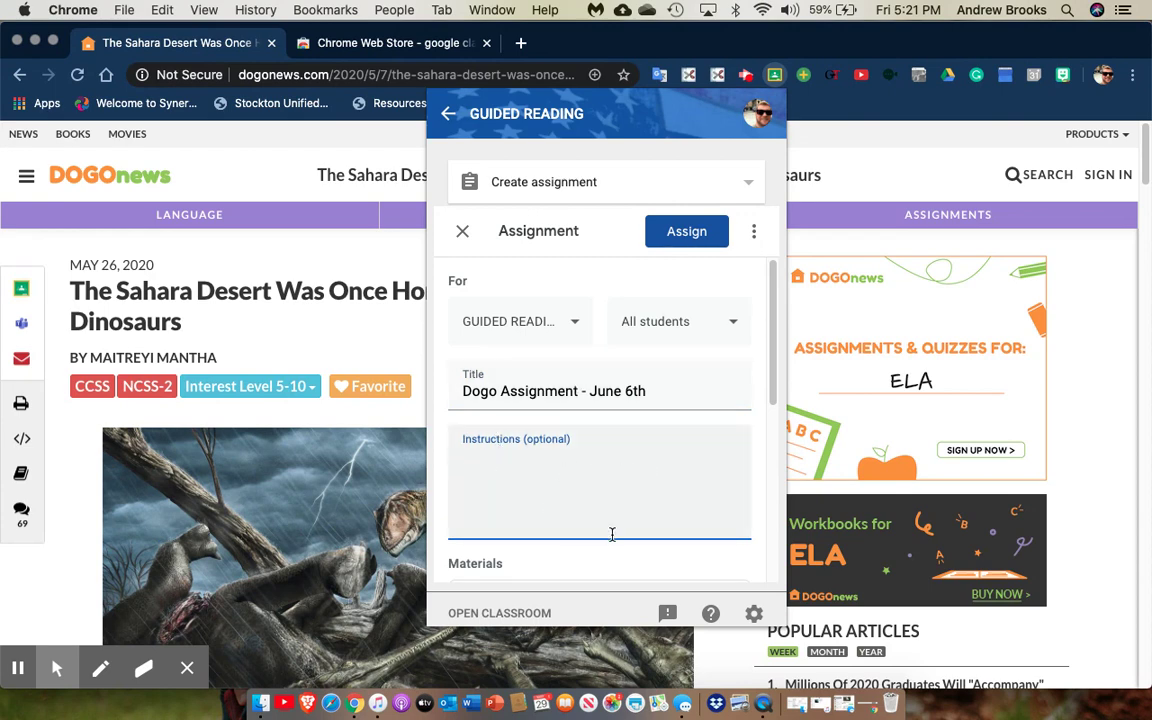
{"action": "scroll", "coordinate": [612, 535], "scroll_direction": "down", "scroll_amount": 3}
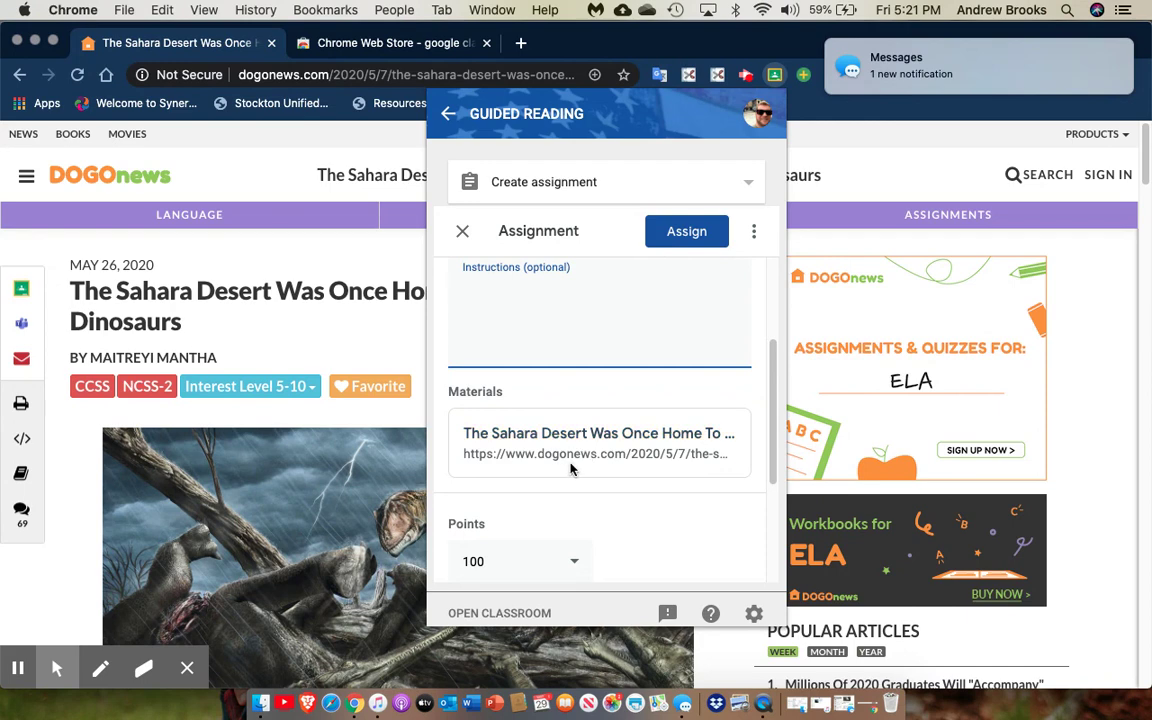
{"action": "mouse_move", "coordinate": [902, 78]}
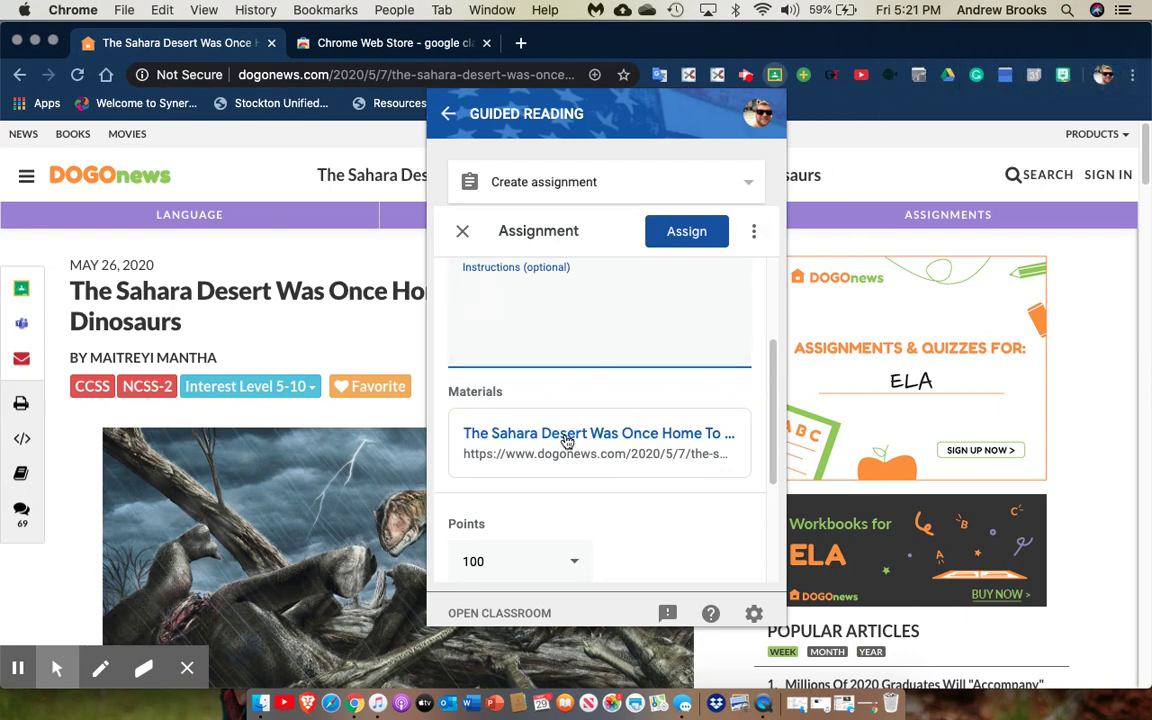
{"action": "scroll", "coordinate": [566, 441], "scroll_direction": "down", "scroll_amount": 2}
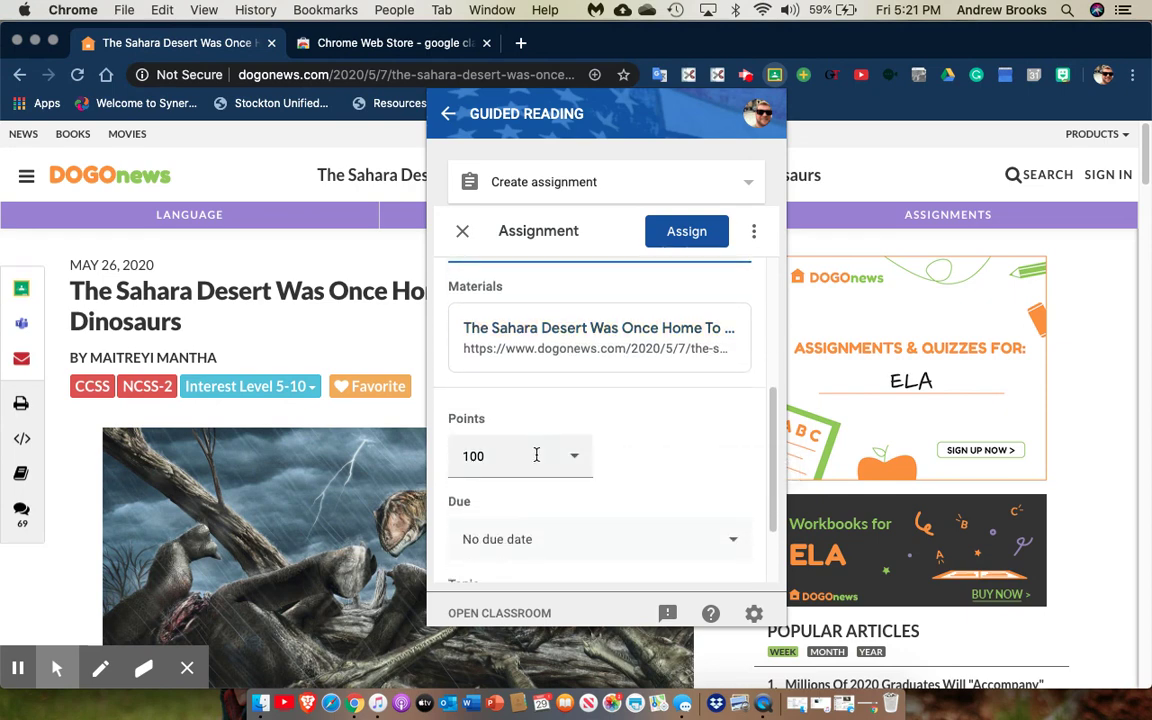
{"action": "left_click", "coordinate": [536, 455]}
{"action": "key", "text": "BackSpace"}
{"action": "key", "text": "BackSpace"}
{"action": "key", "text": "BackSpace"}
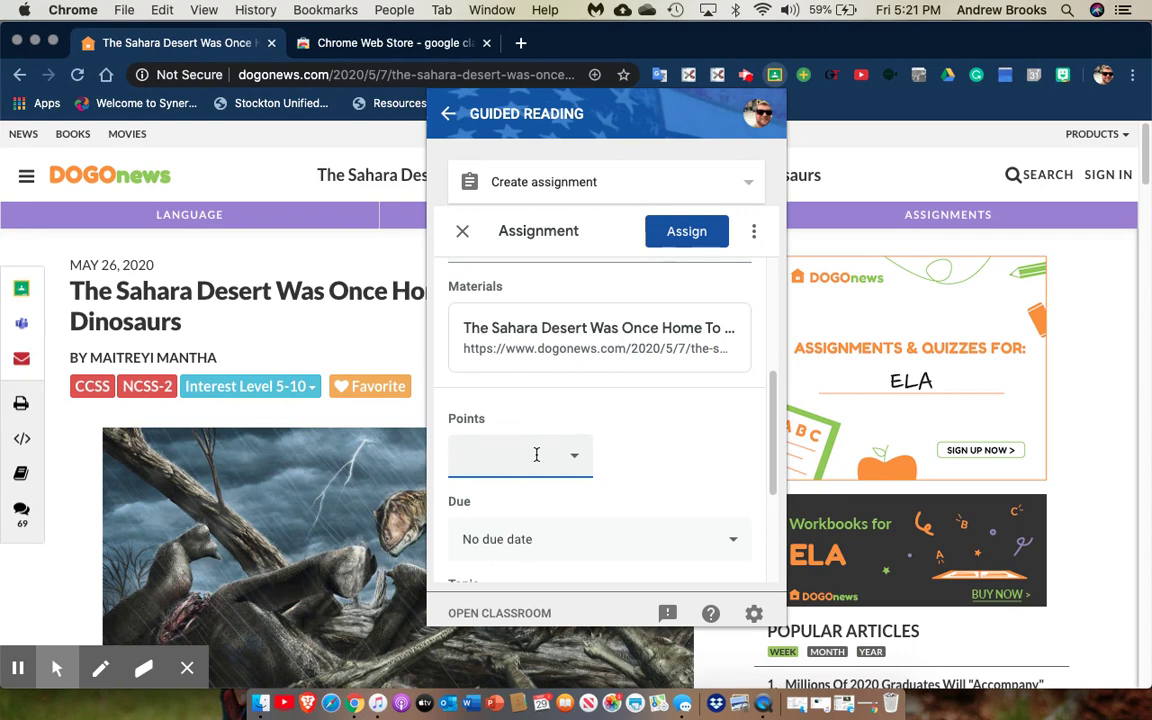
{"action": "type", "text": "20"}
Set the assignment's due date to Jun 5, 2020, without a due time
{"action": "scroll", "coordinate": [536, 455], "scroll_direction": "down", "scroll_amount": 2}
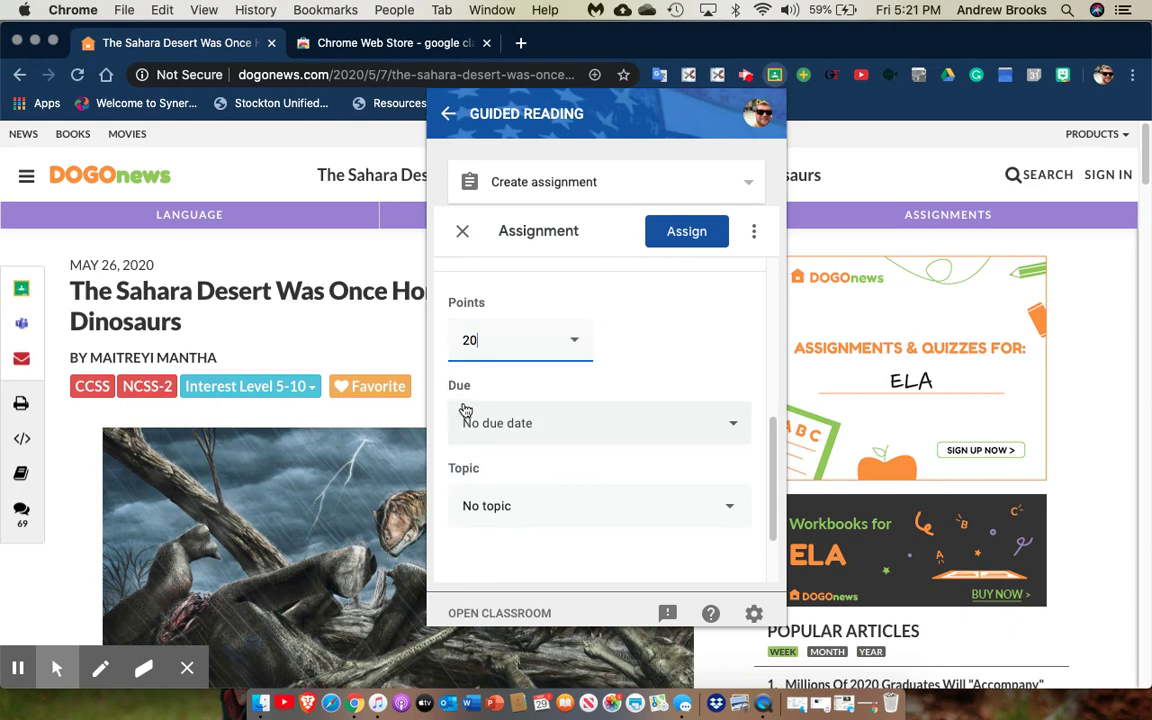
{"action": "left_click", "coordinate": [480, 440]}
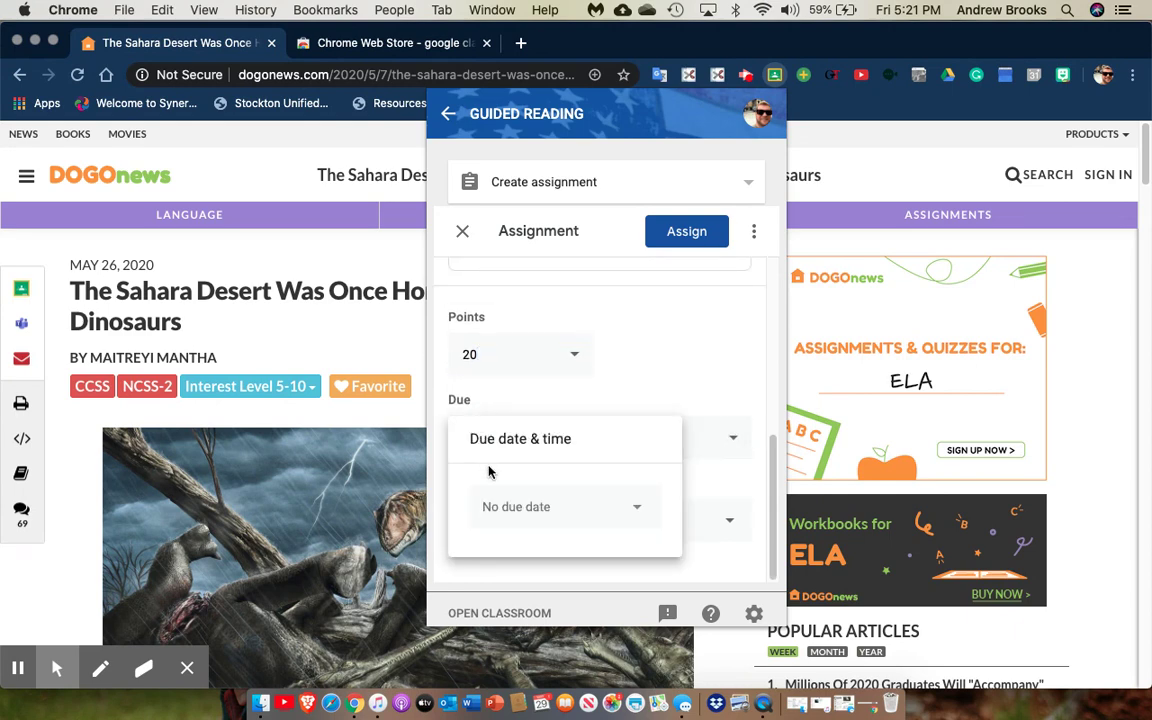
{"action": "left_click", "coordinate": [503, 503]}
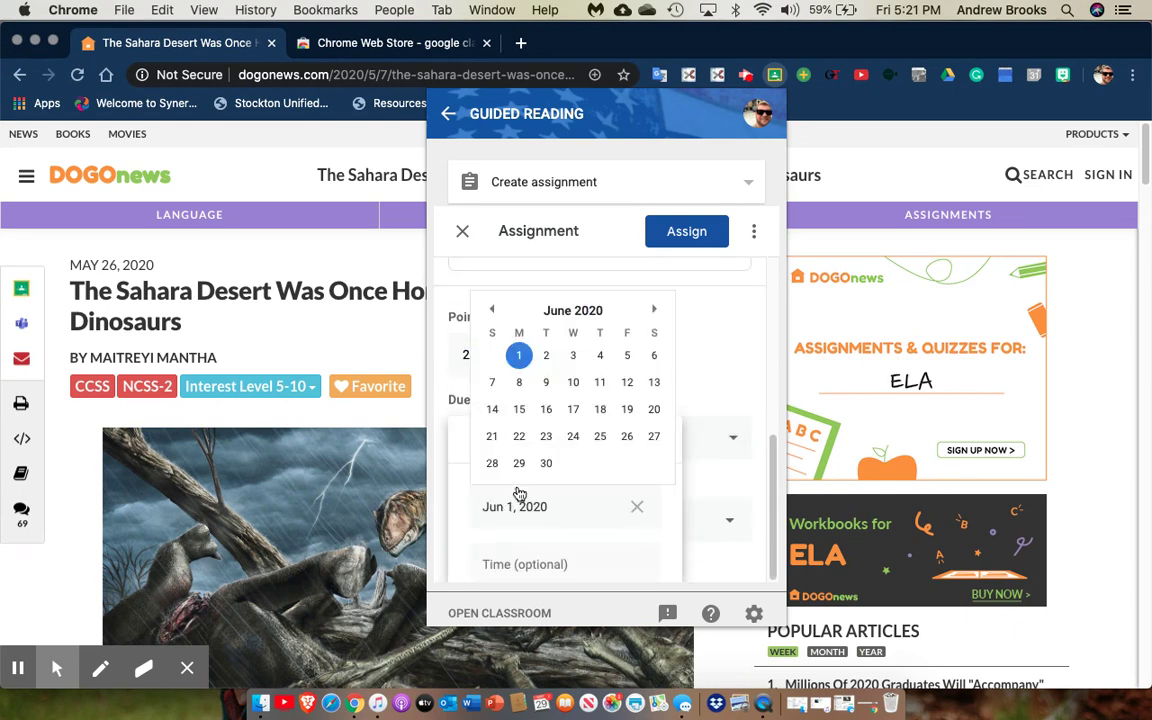
{"action": "left_click", "coordinate": [626, 357]}
Change the date in the assignment's title so that it reads "Dogo Assignment - June 5th"
{"action": "scroll", "coordinate": [565, 413], "scroll_direction": "up", "scroll_amount": 5}
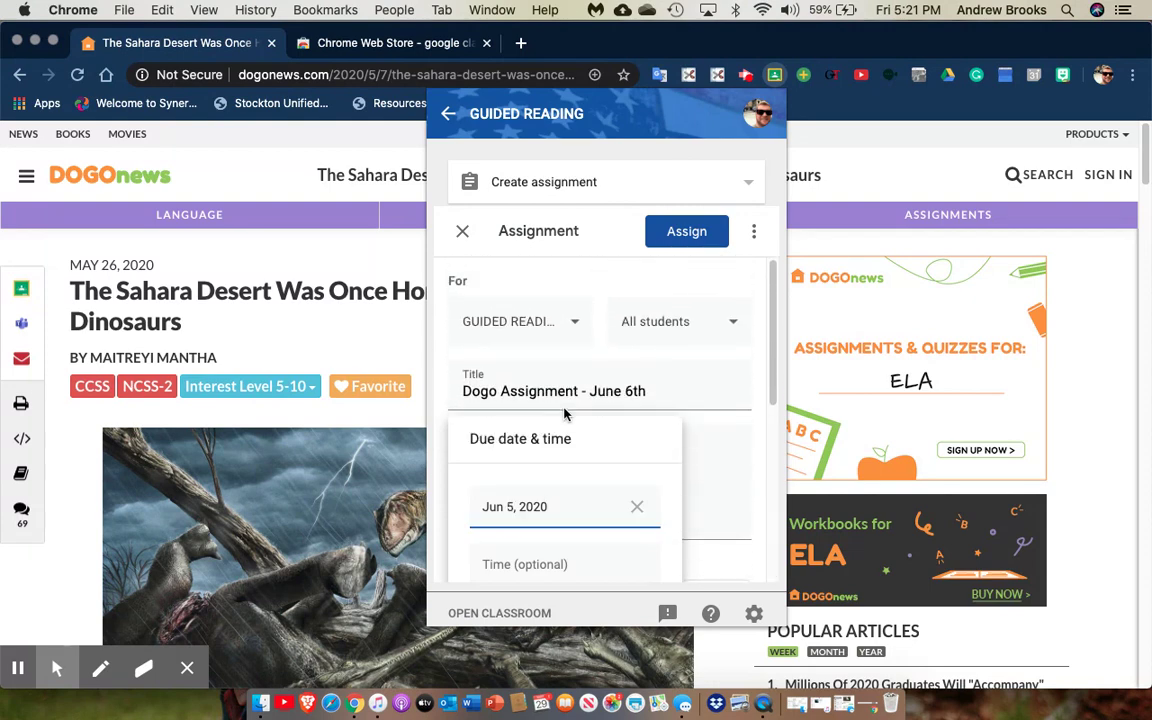
{"action": "left_click", "coordinate": [635, 392]}
{"action": "key", "text": "BackSpace"}
{"action": "type", "text": "5"}
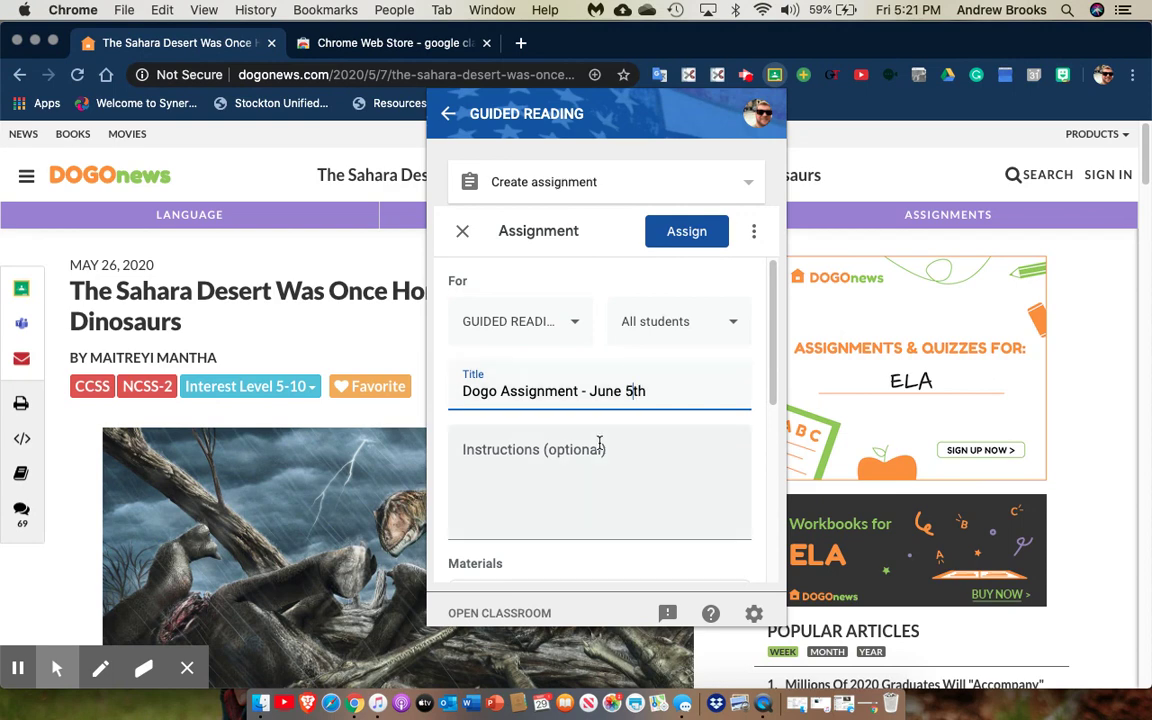
File the assignment under the topic "0. Dogo News Articles"
{"action": "scroll", "coordinate": [599, 442], "scroll_direction": "down", "scroll_amount": 5}
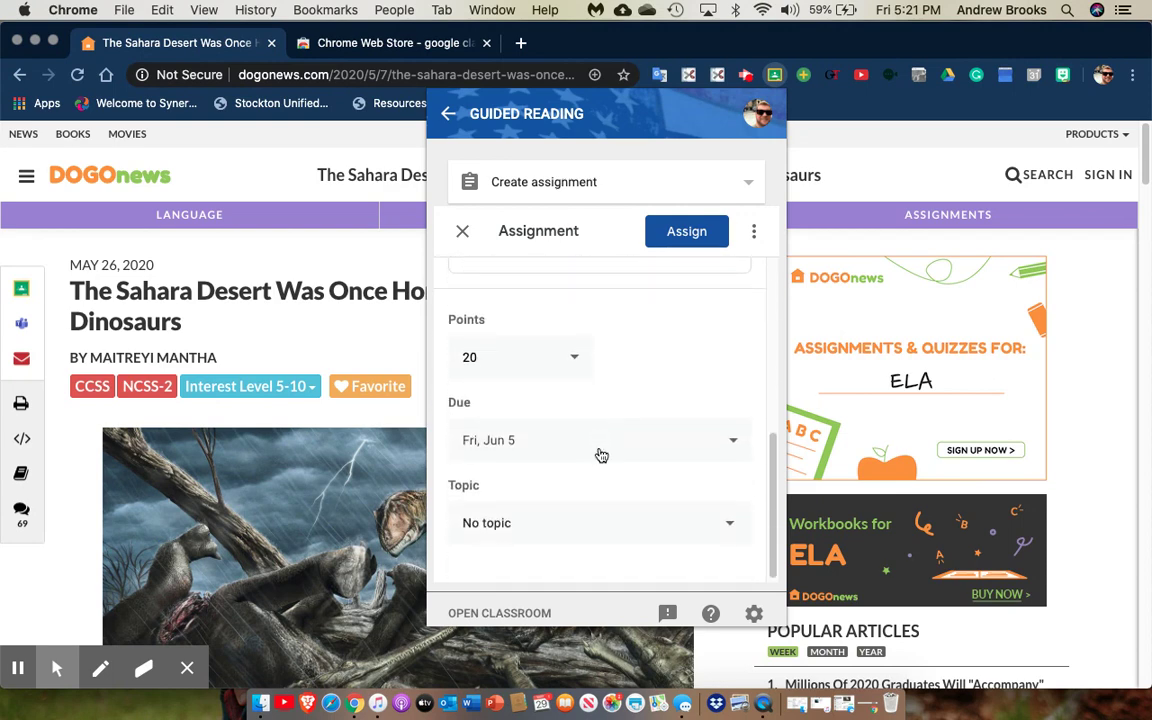
{"action": "scroll", "coordinate": [579, 512], "scroll_direction": "down", "scroll_amount": 1}
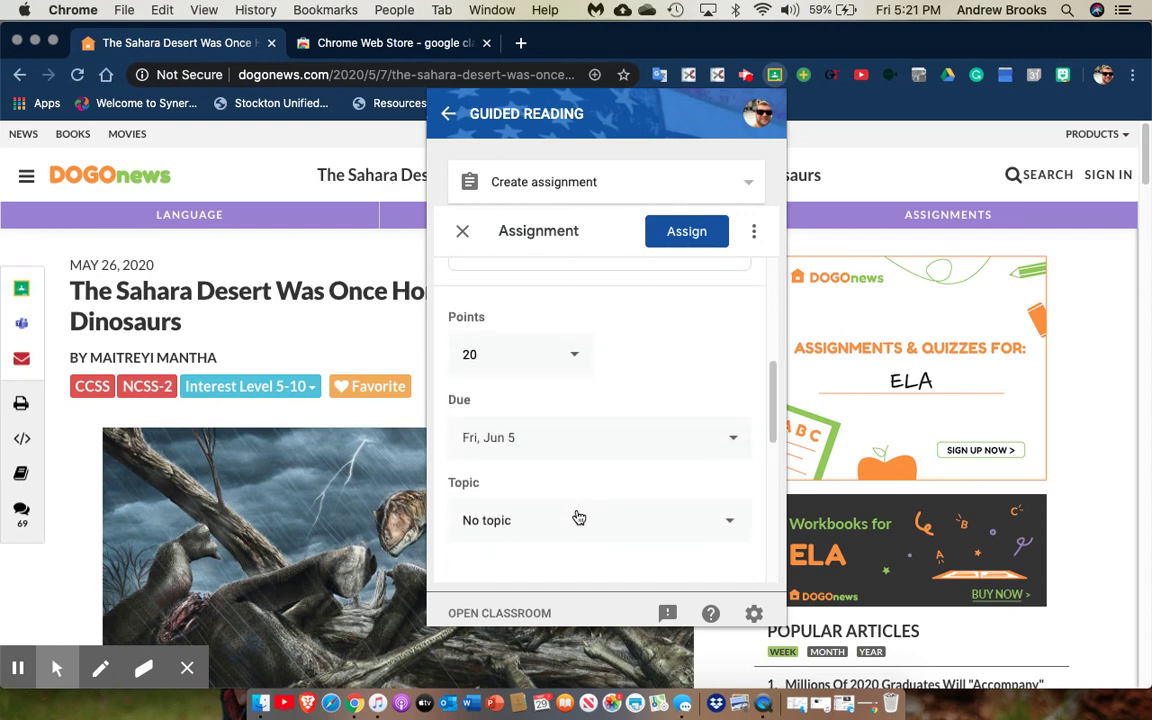
{"action": "left_click", "coordinate": [578, 514]}
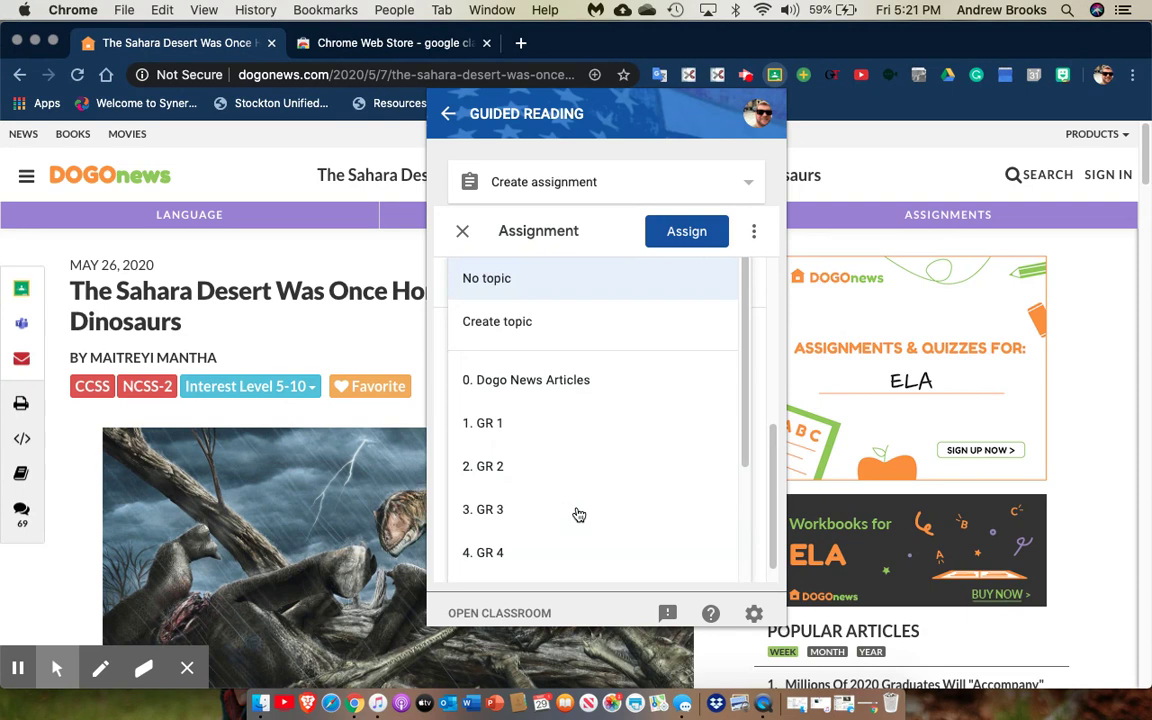
{"action": "left_click", "coordinate": [580, 390]}
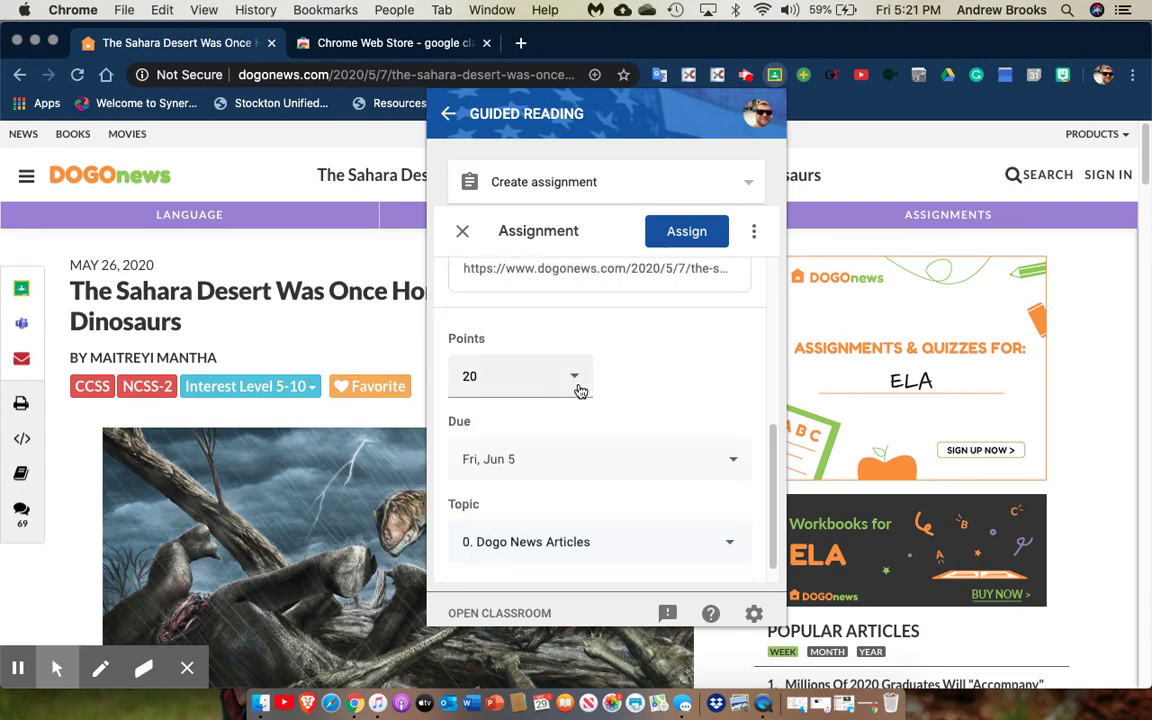
Review the assignment's details and its posting options, and save it as a draft instead of assigning it
{"action": "scroll", "coordinate": [580, 390], "scroll_direction": "up", "scroll_amount": 10}
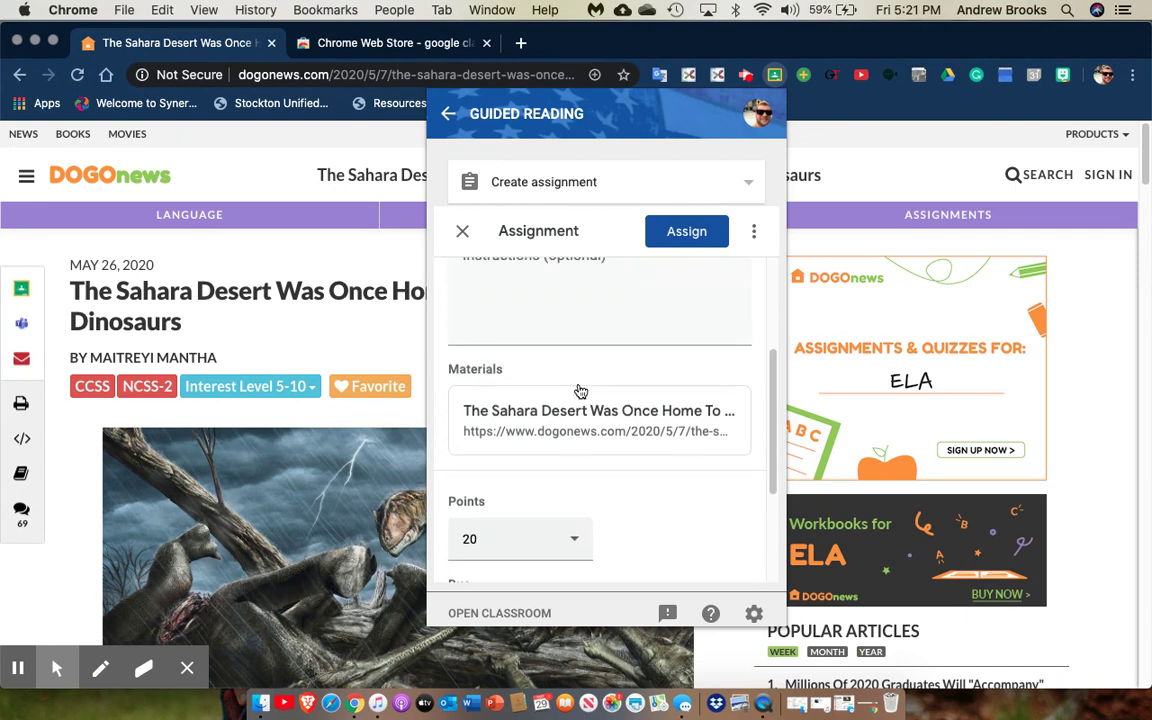
{"action": "left_click", "coordinate": [754, 233]}
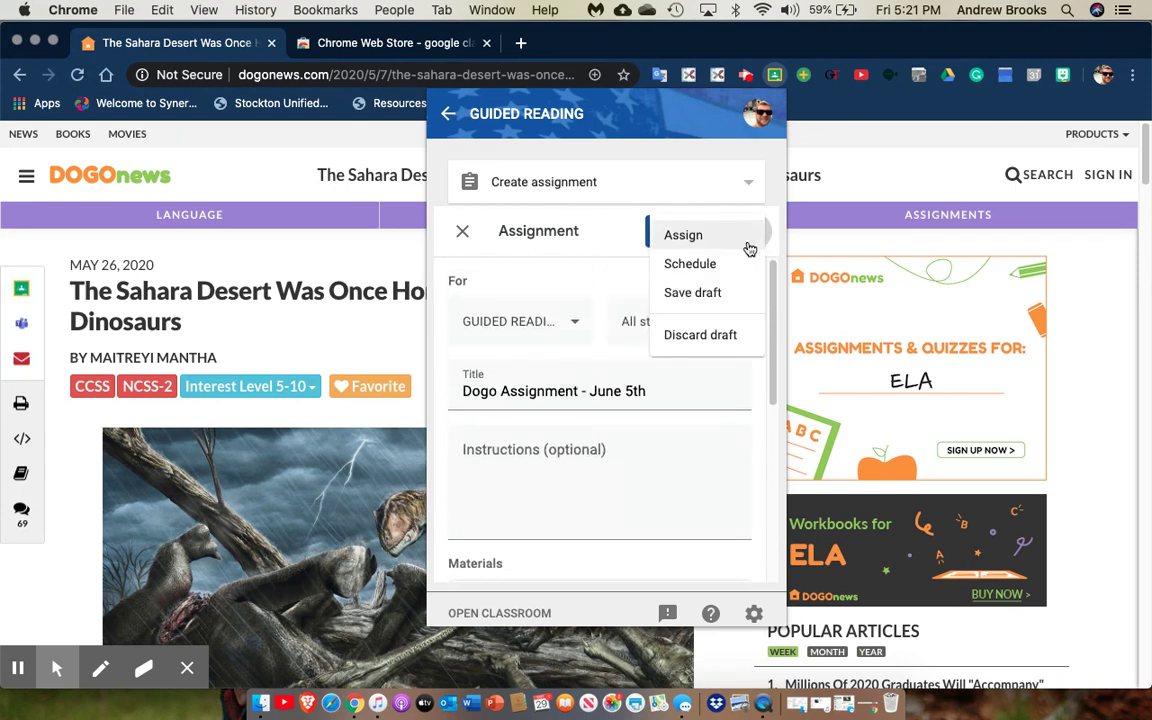
{"action": "left_click", "coordinate": [632, 483]}
{"action": "scroll", "coordinate": [637, 481], "scroll_direction": "down", "scroll_amount": 4}
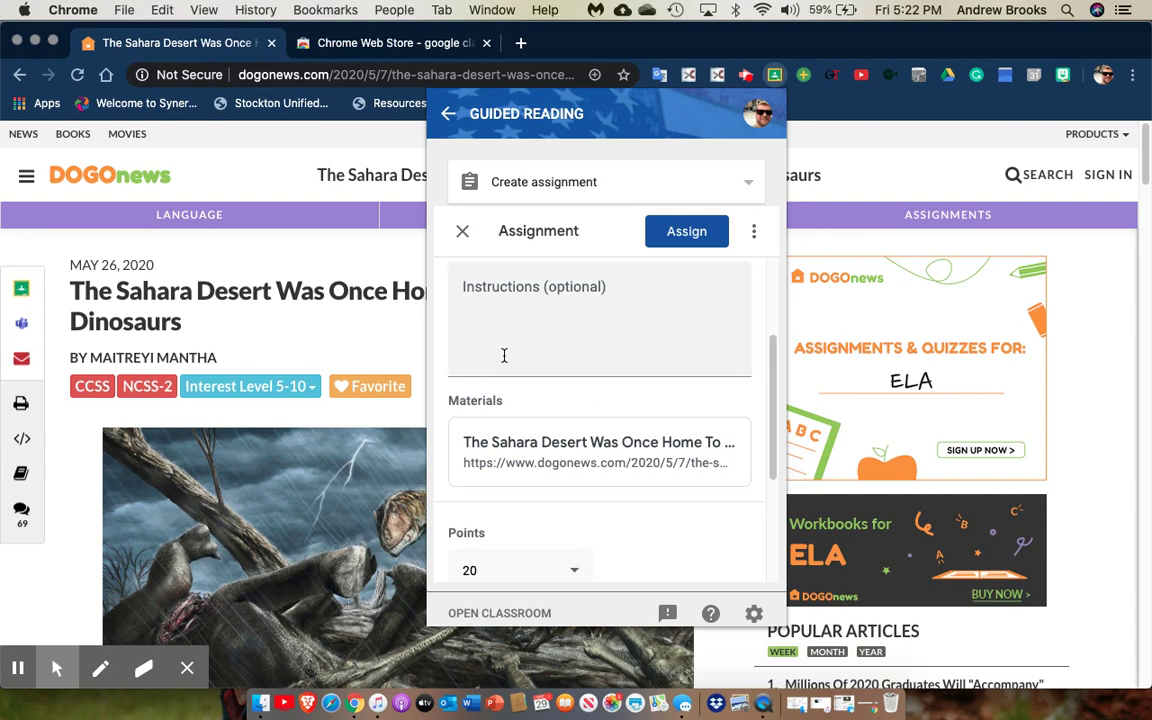
{"action": "scroll", "coordinate": [535, 334], "scroll_direction": "up", "scroll_amount": 3}
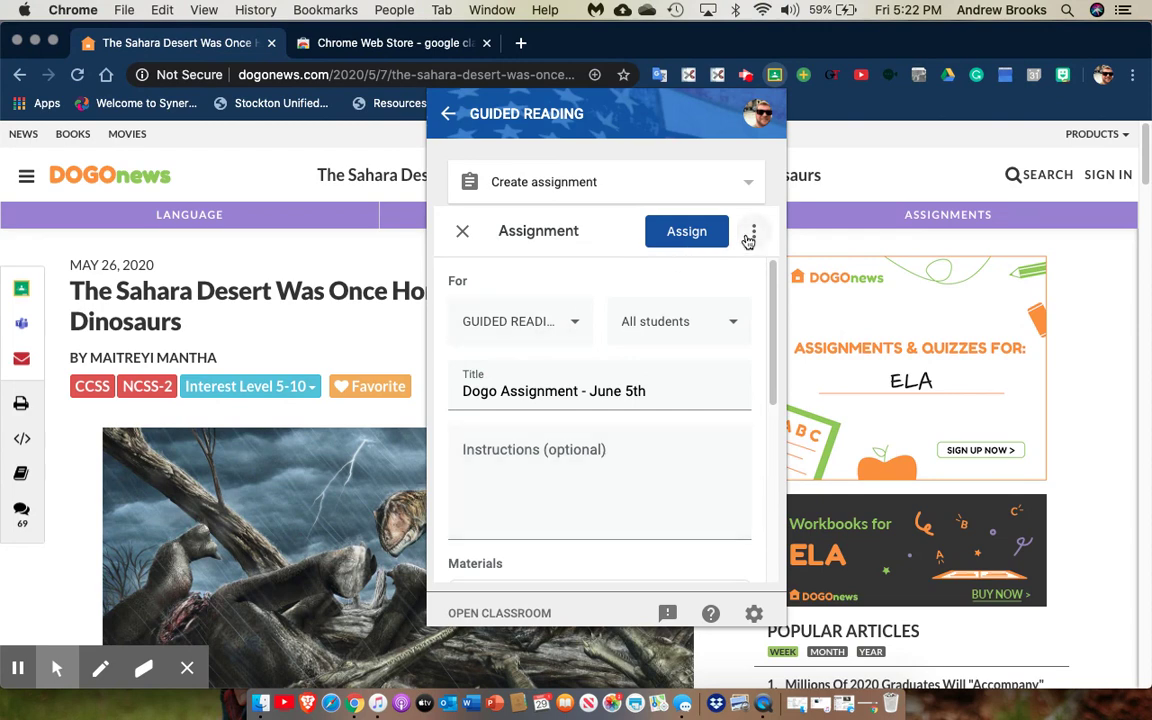
{"action": "scroll", "coordinate": [661, 337], "scroll_direction": "down", "scroll_amount": 3}
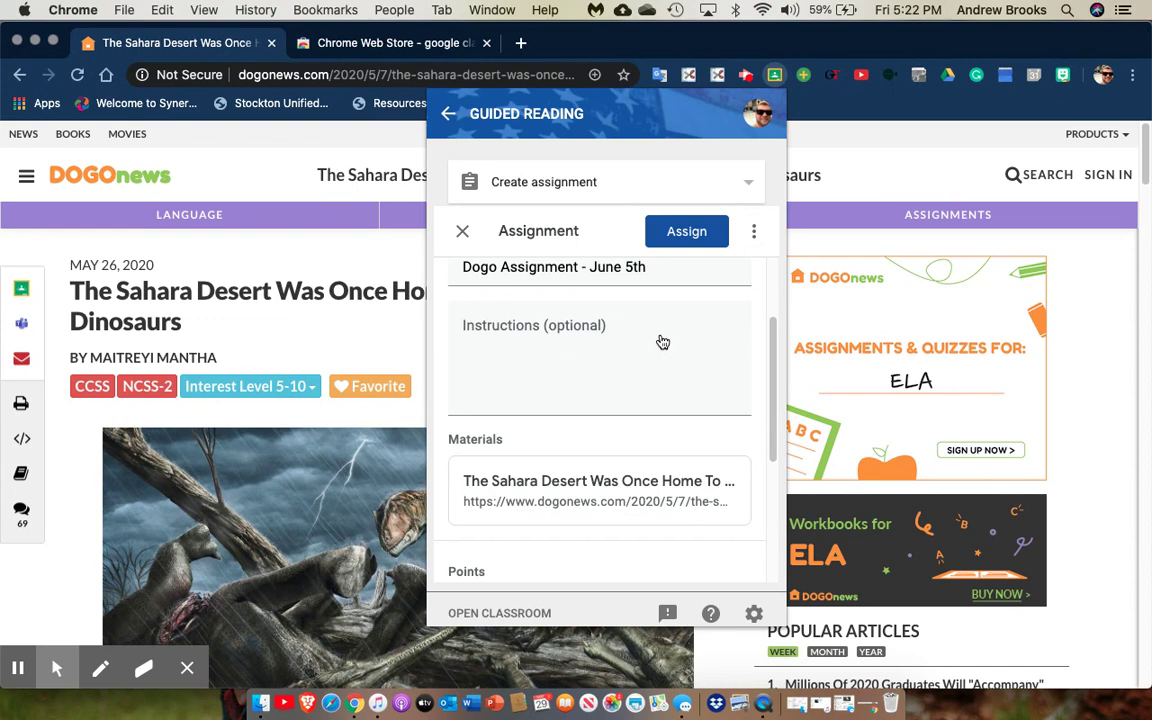
{"action": "scroll", "coordinate": [662, 342], "scroll_direction": "down", "scroll_amount": 5}
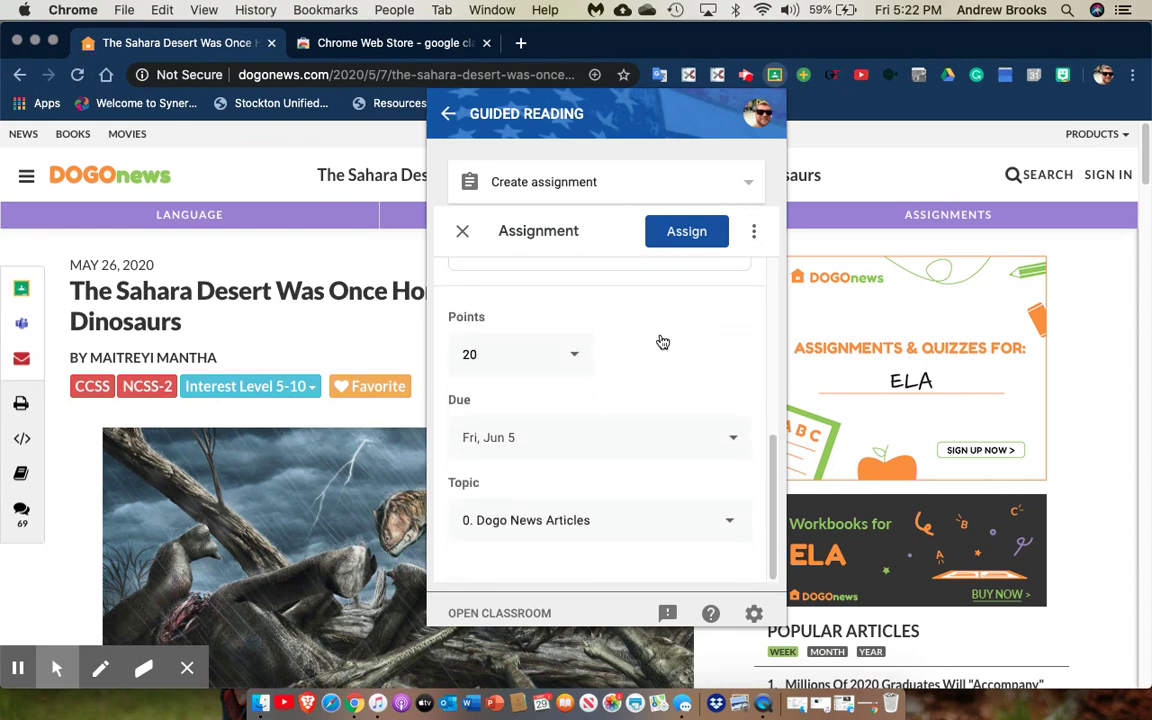
{"action": "left_click", "coordinate": [754, 231]}
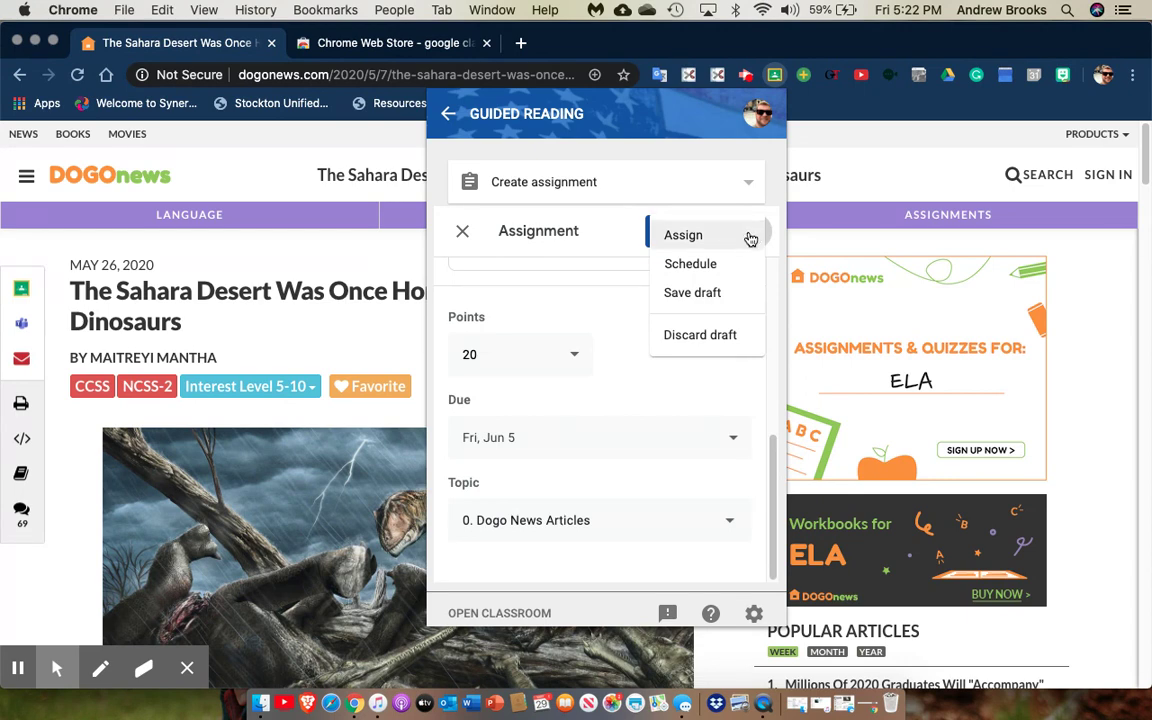
{"action": "left_click", "coordinate": [724, 298]}
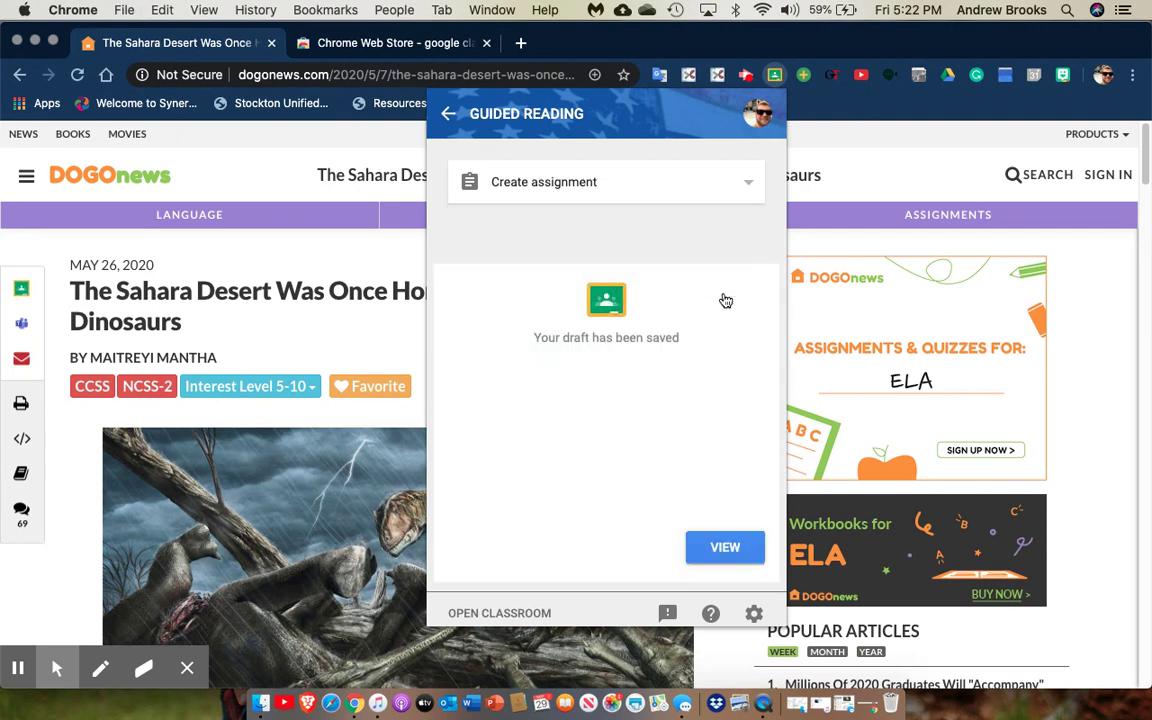
View the class in Google Classroom and locate the new draft in its classwork under the topic "0. Dogo News Articles"
{"action": "left_click", "coordinate": [722, 548]}
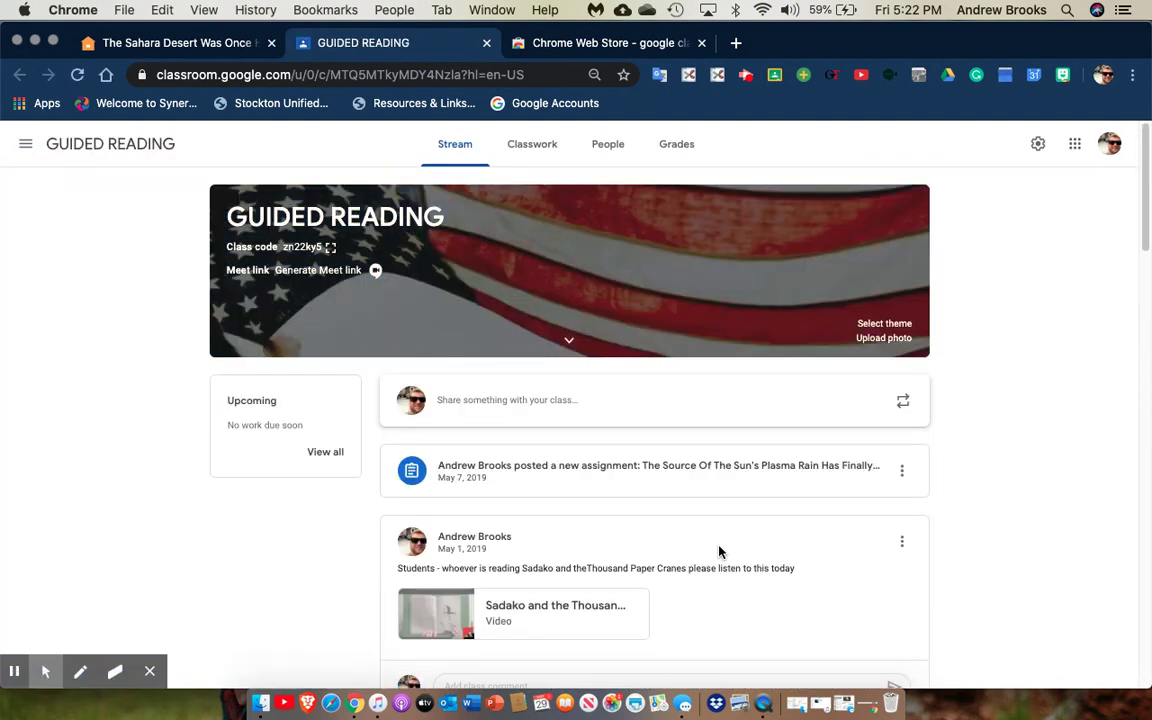
{"action": "left_click", "coordinate": [532, 148]}
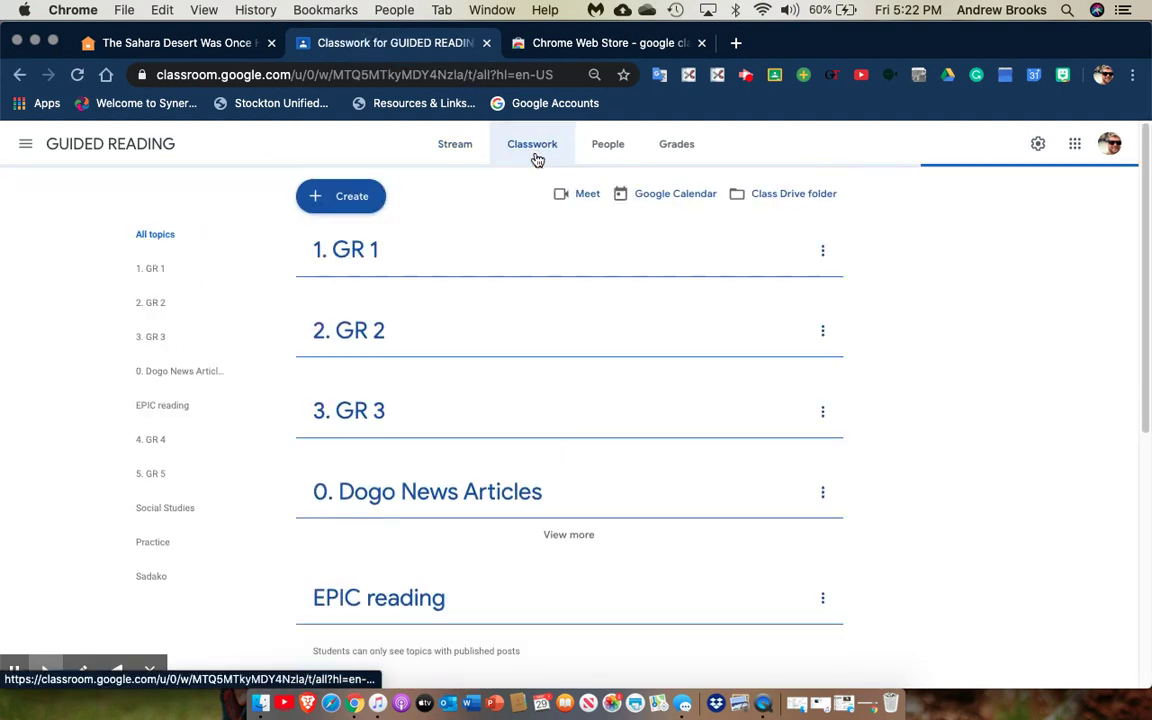
{"action": "left_click", "coordinate": [203, 375]}
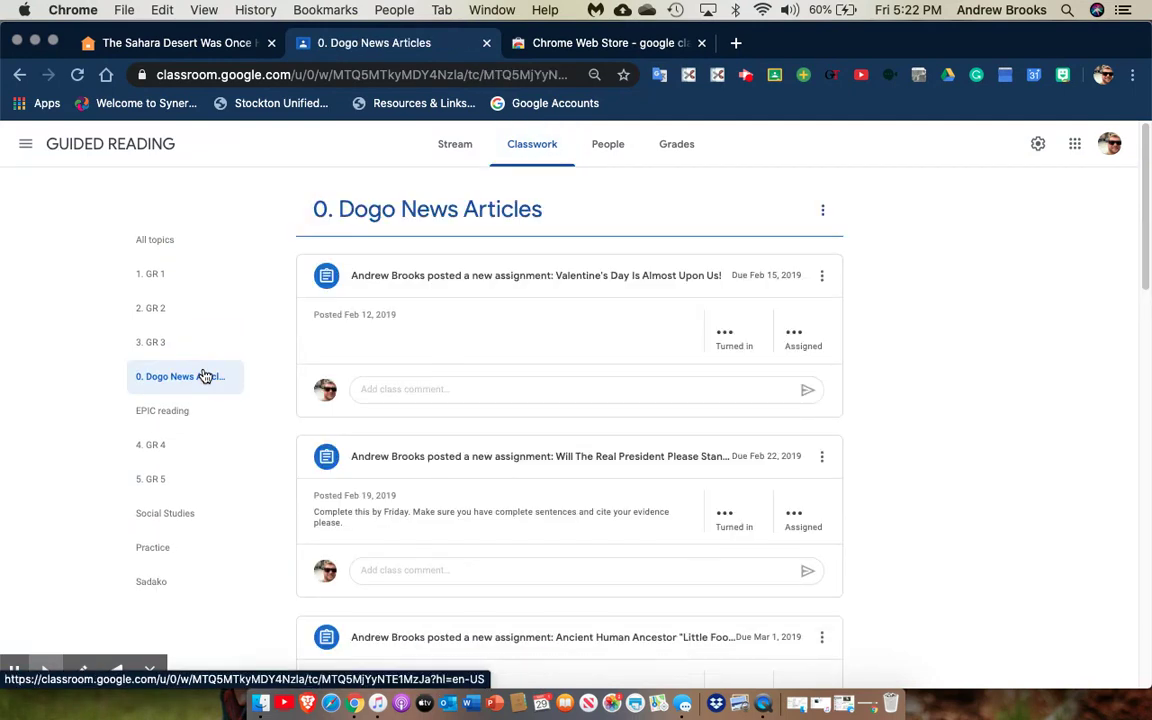
{"action": "scroll", "coordinate": [607, 342], "scroll_direction": "down", "scroll_amount": 2}
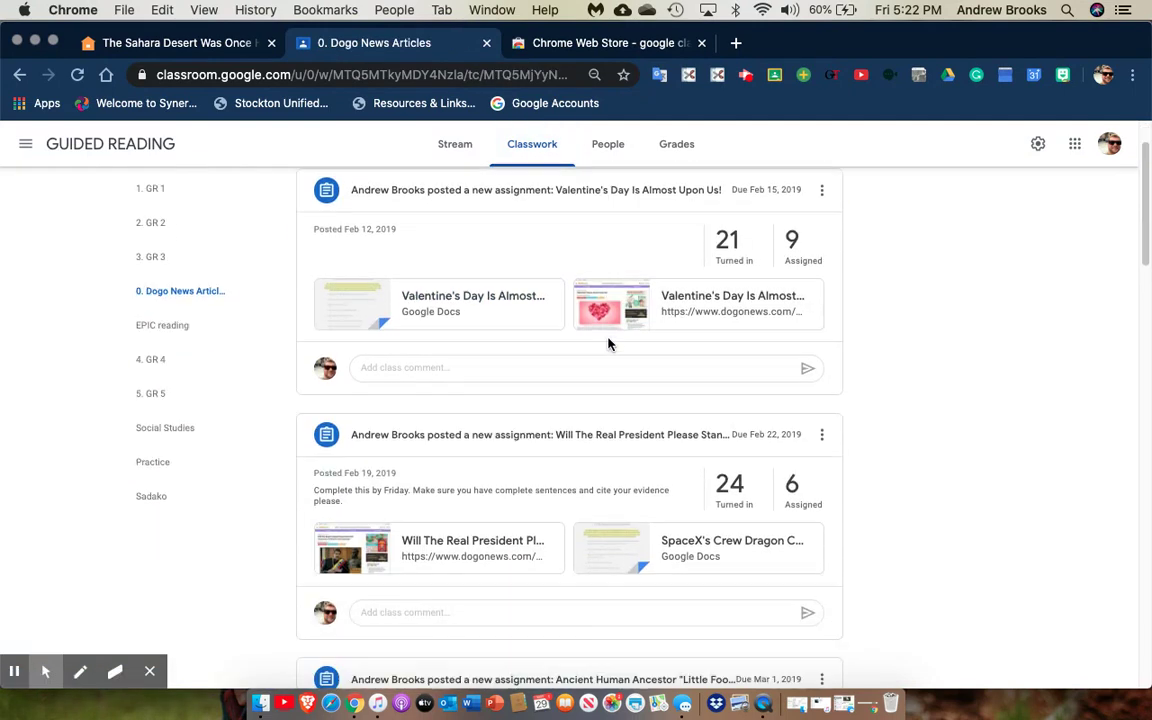
{"action": "scroll", "coordinate": [607, 342], "scroll_direction": "down", "scroll_amount": 20}
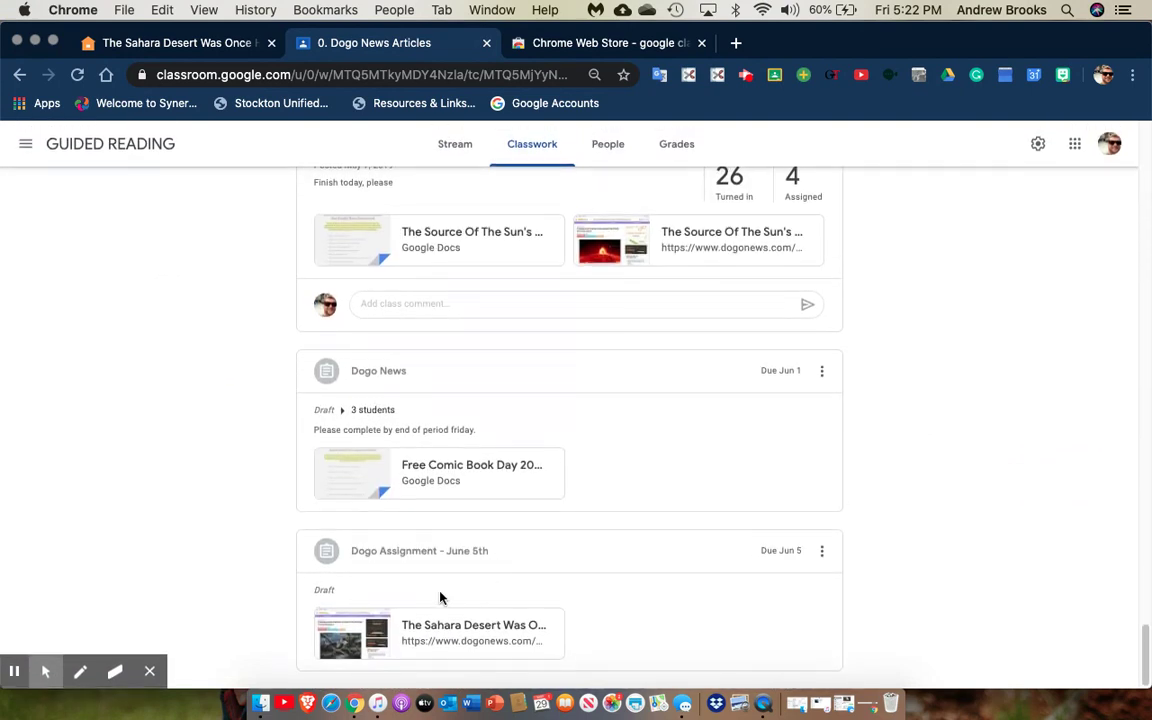
Open the draft "Dogo Assignment - June 5th" for editing and bring up its choices for adding attachments
{"action": "left_click", "coordinate": [821, 553]}
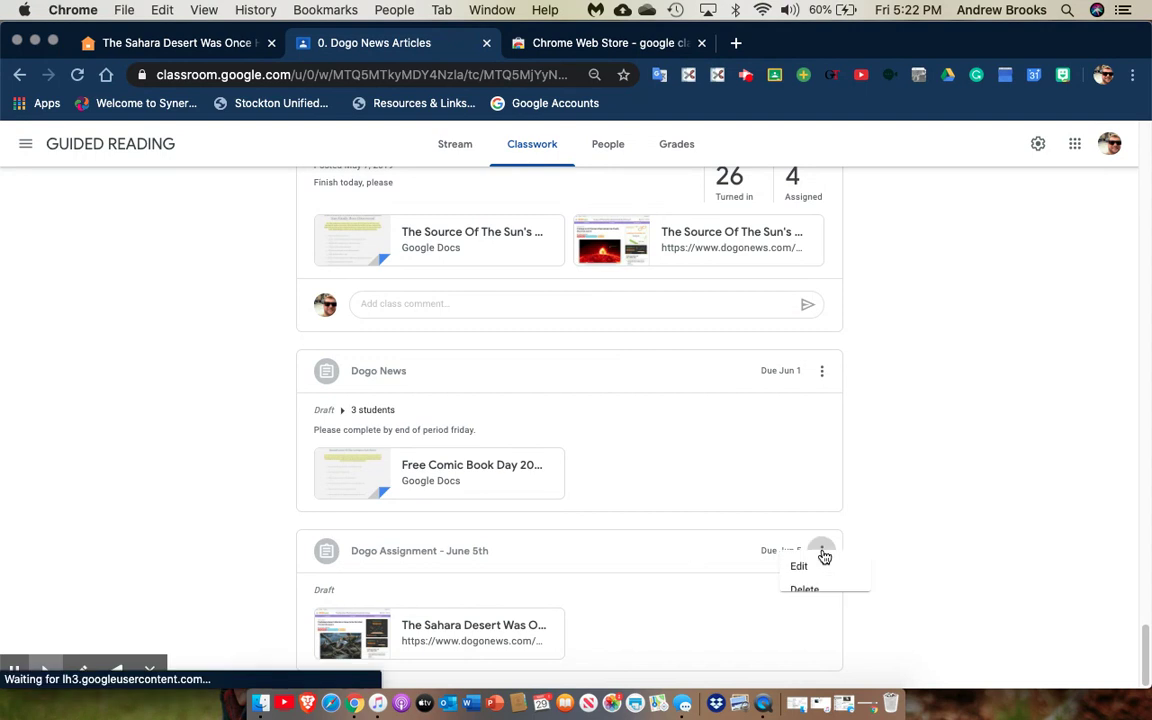
{"action": "left_click", "coordinate": [800, 583]}
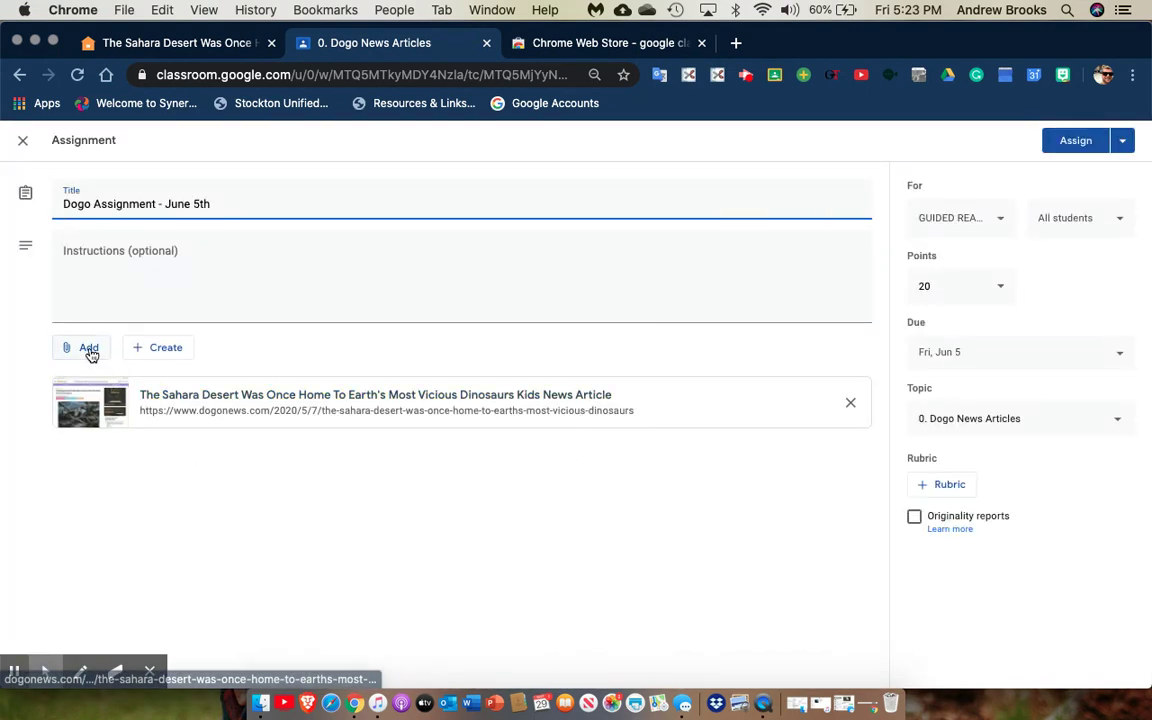
{"action": "left_click", "coordinate": [89, 350]}
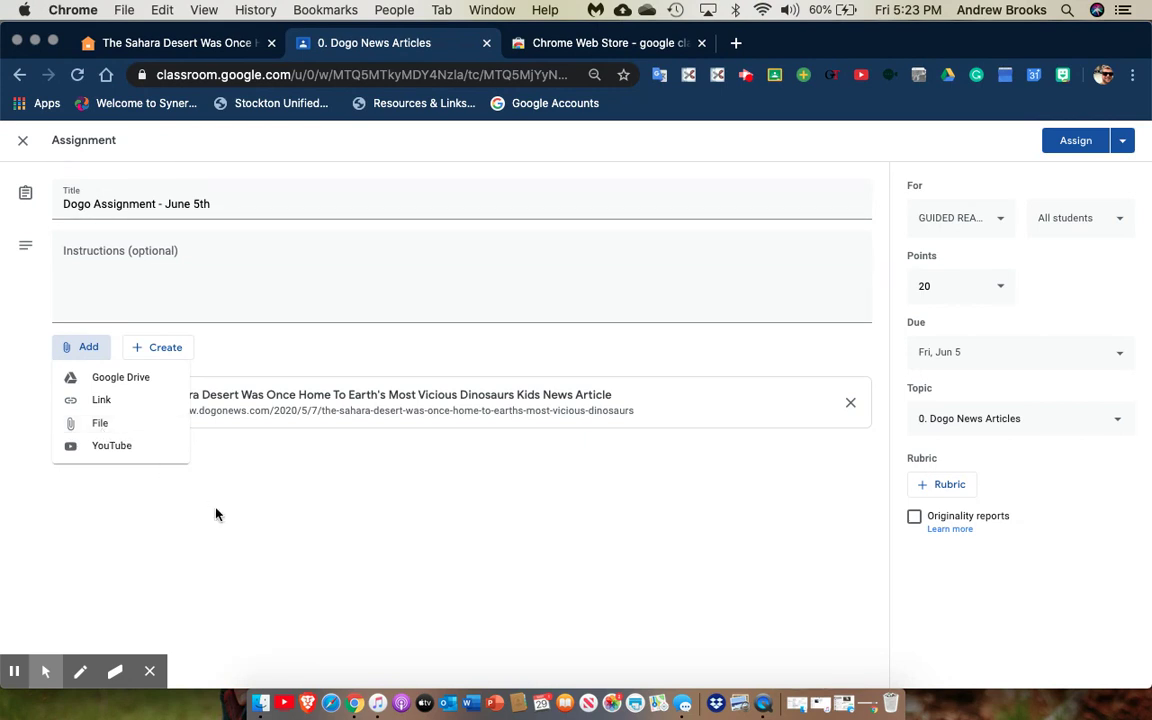
Close the assignment draft and open the CNN 10 page on cnn.com through a web search for "cnn 10"
{"action": "left_click", "coordinate": [194, 455]}
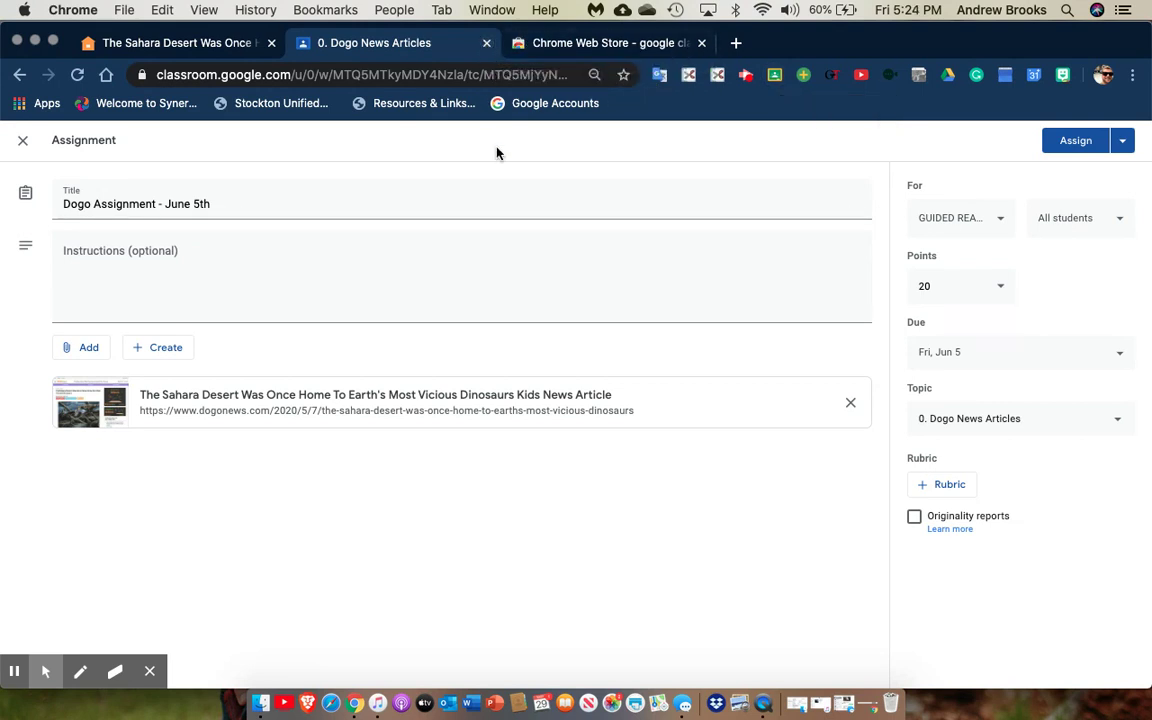
{"action": "left_click", "coordinate": [487, 42]}
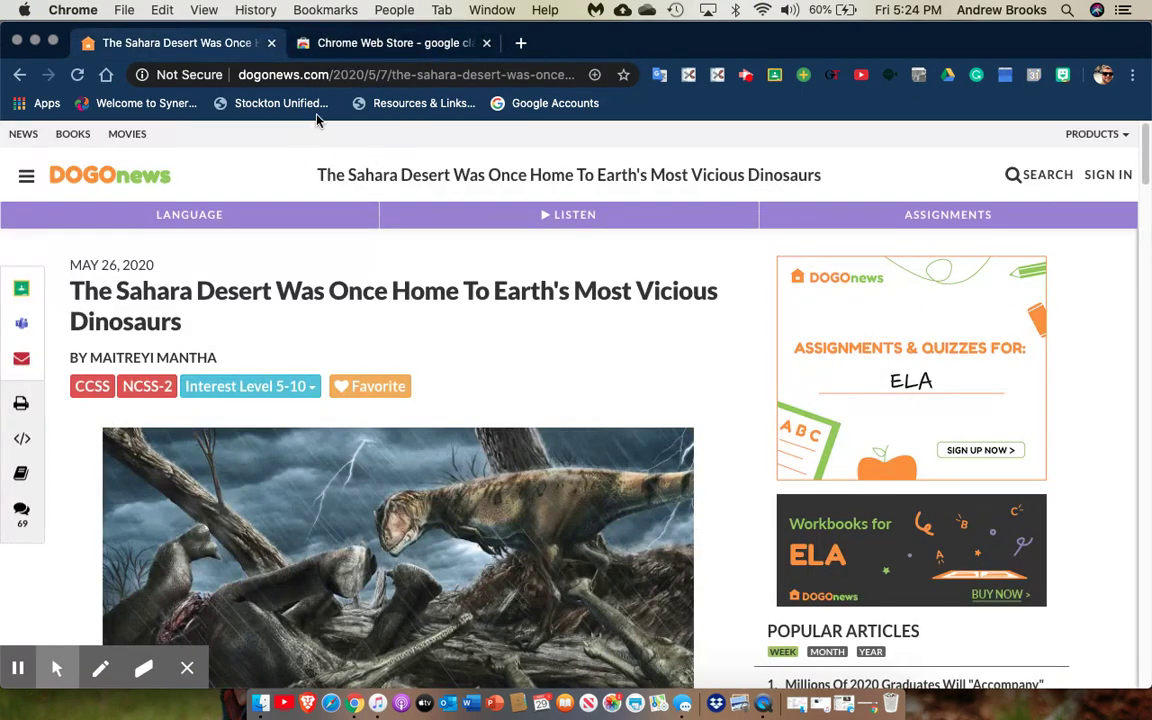
{"action": "left_click", "coordinate": [336, 76]}
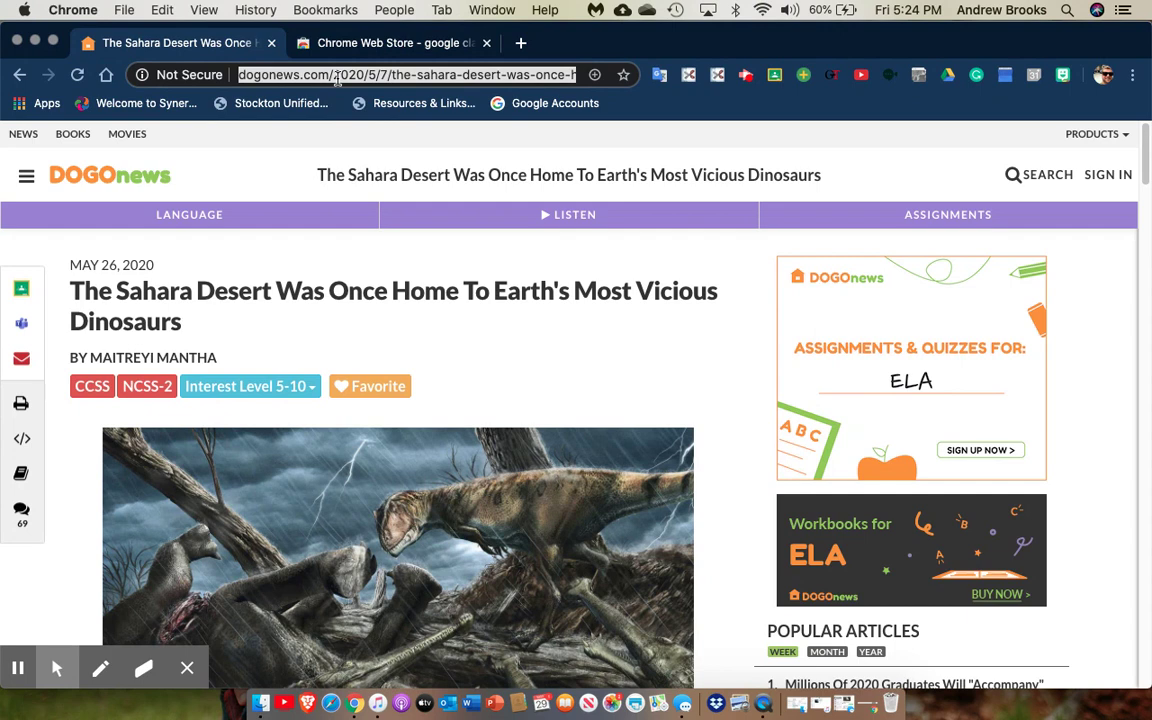
{"action": "type", "text": "cnn"}
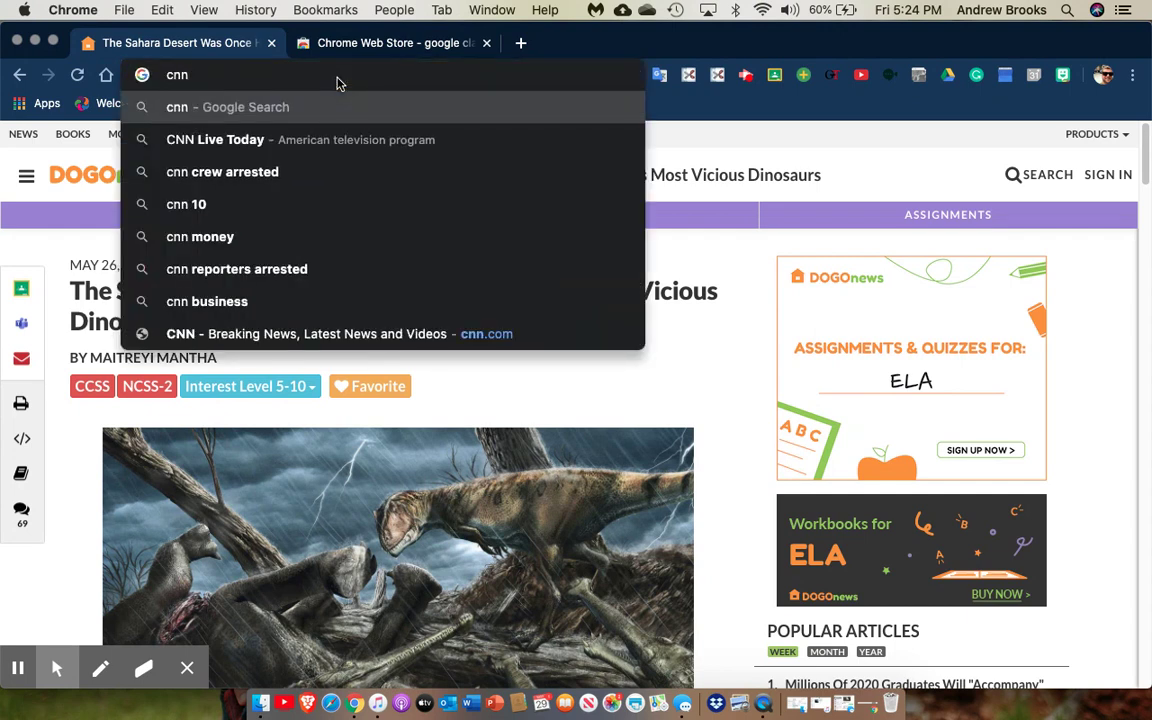
{"action": "key", "text": "Down"}
{"action": "key", "text": "Down"}
{"action": "key", "text": "Down"}
{"action": "key", "text": "Return"}
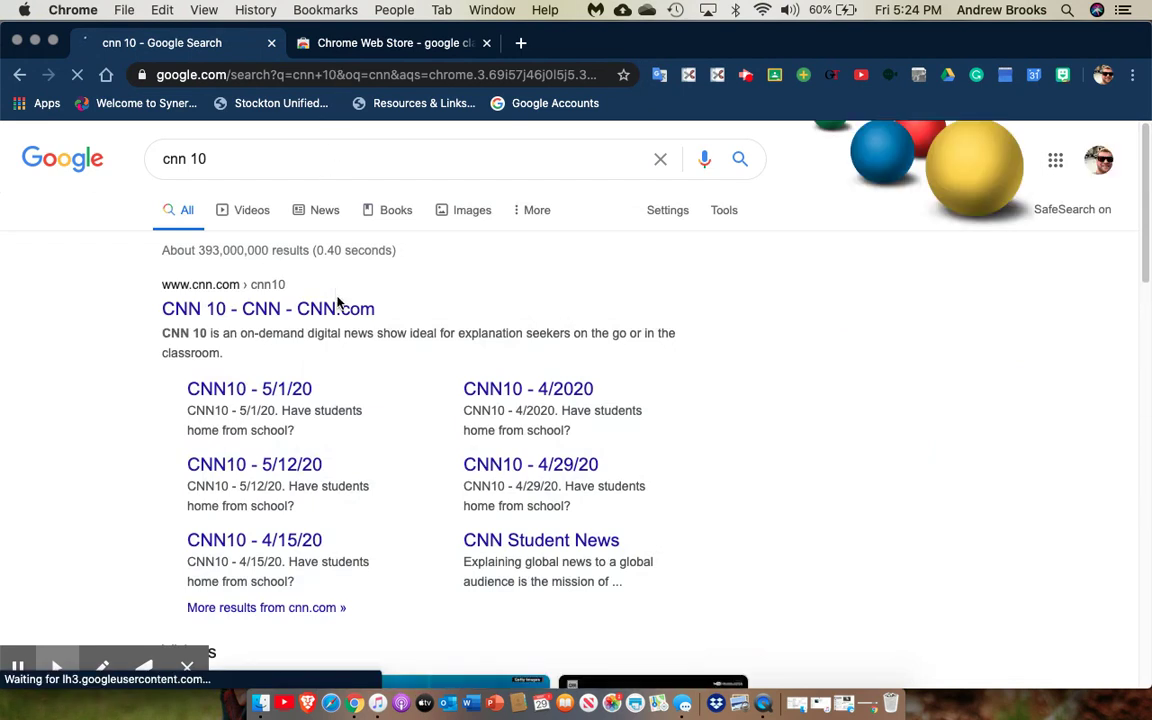
{"action": "left_click", "coordinate": [340, 310]}
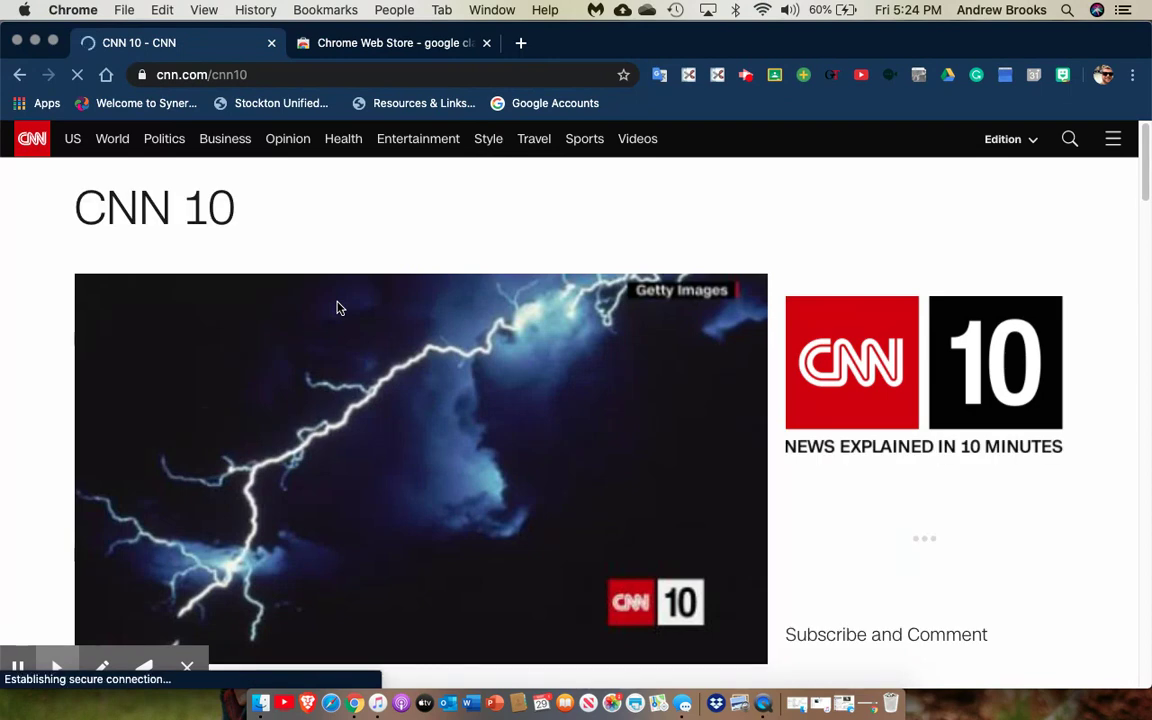
Look over the CNN 10 page and start sharing it to the AVID Elective class as a question with Share to Classroom
{"action": "scroll", "coordinate": [338, 308], "scroll_direction": "down", "scroll_amount": 1}
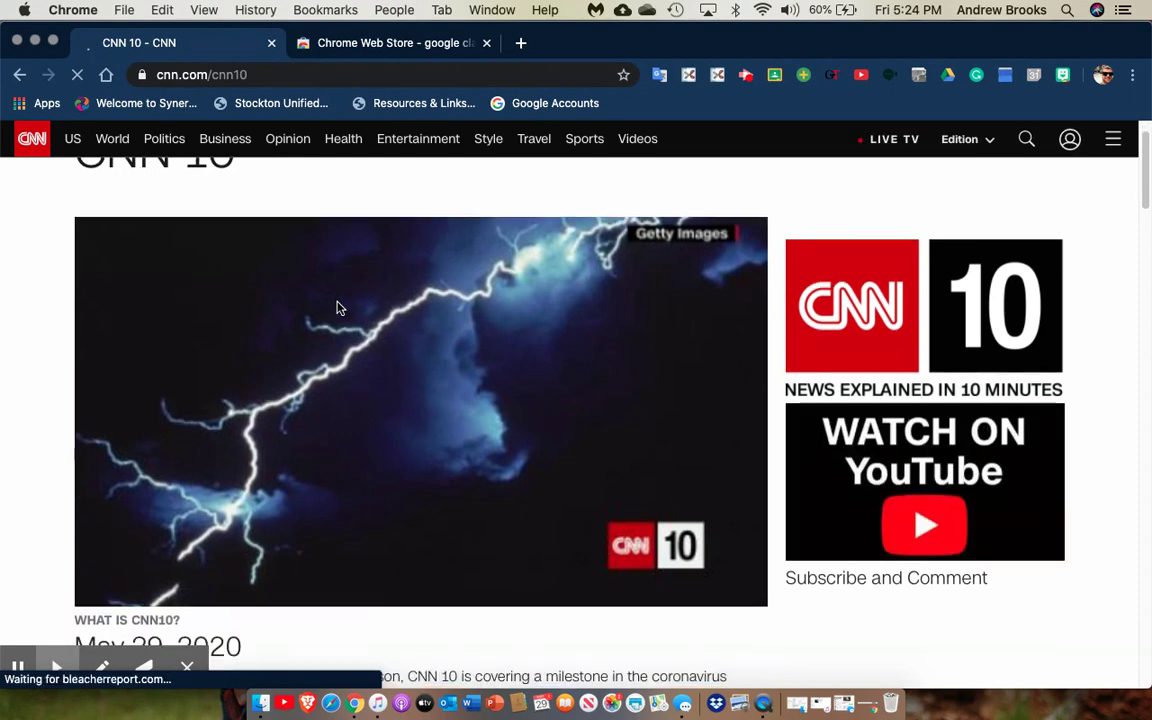
{"action": "scroll", "coordinate": [338, 308], "scroll_direction": "down", "scroll_amount": 3}
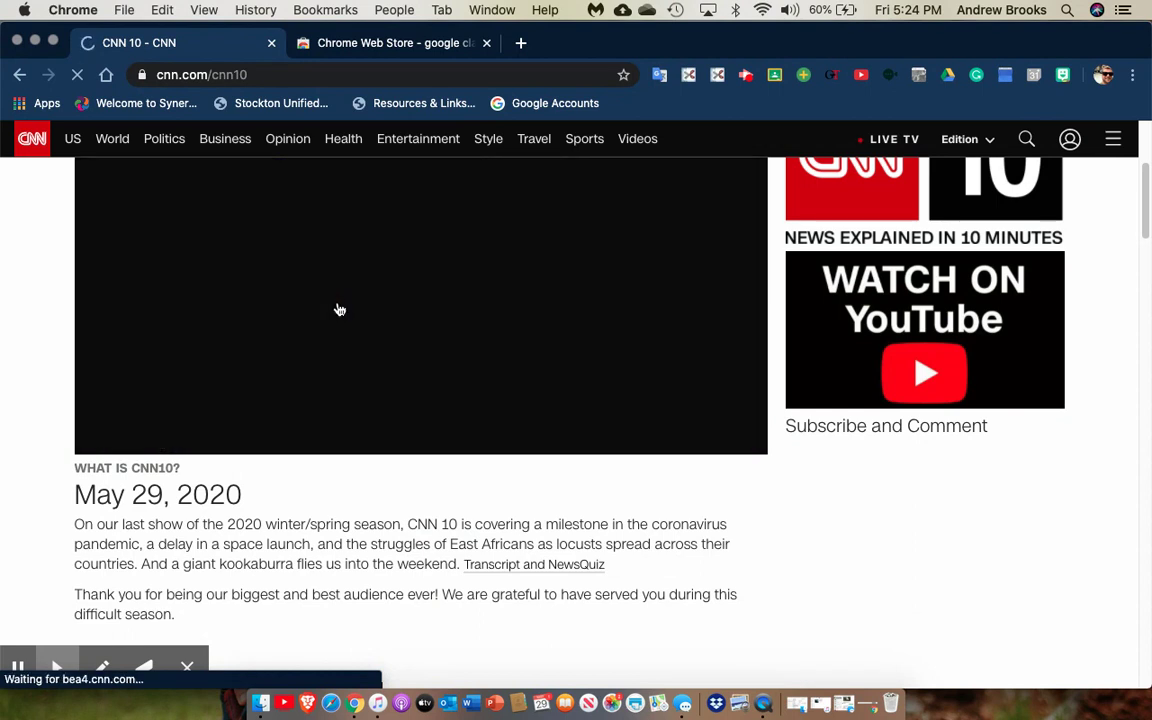
{"action": "scroll", "coordinate": [338, 308], "scroll_direction": "up", "scroll_amount": 3}
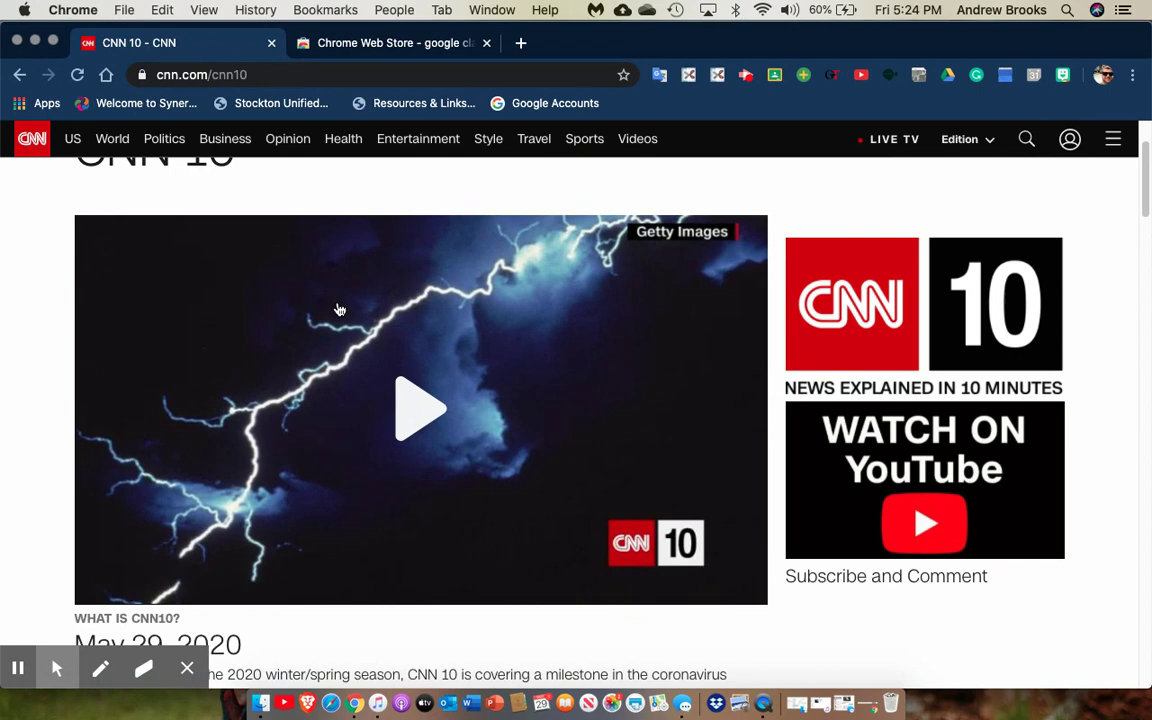
{"action": "scroll", "coordinate": [338, 309], "scroll_direction": "up", "scroll_amount": 1}
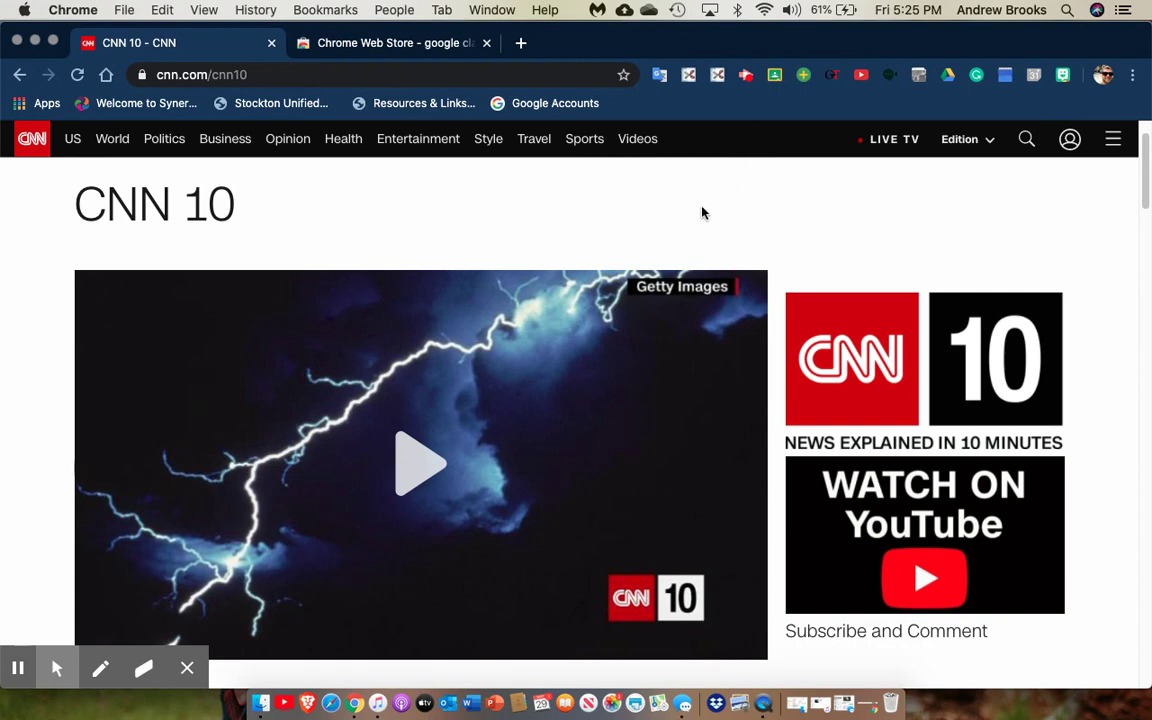
{"action": "left_click", "coordinate": [776, 77]}
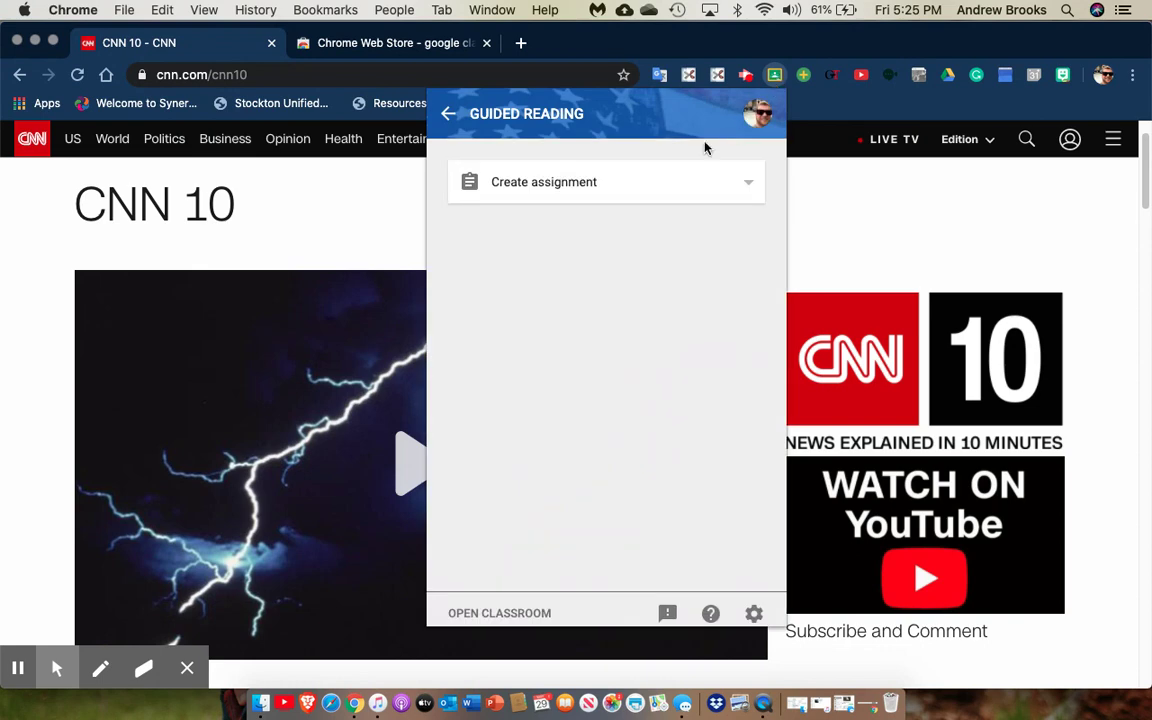
{"action": "left_click", "coordinate": [447, 117]}
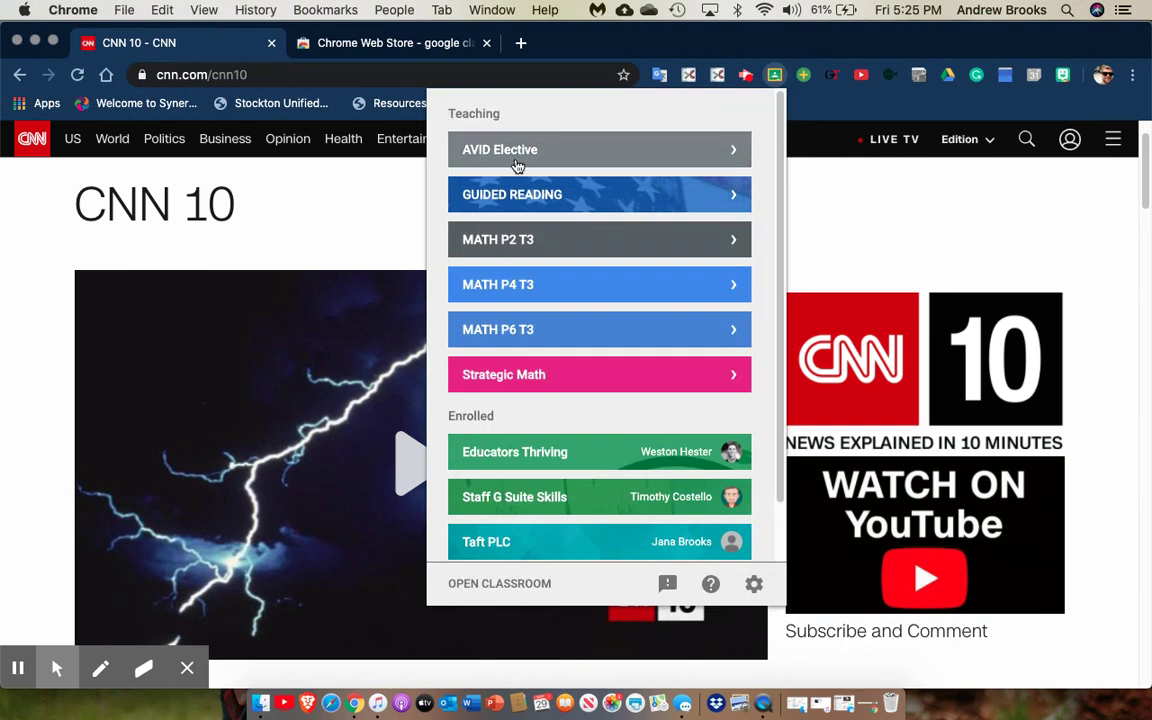
{"action": "left_click", "coordinate": [555, 151]}
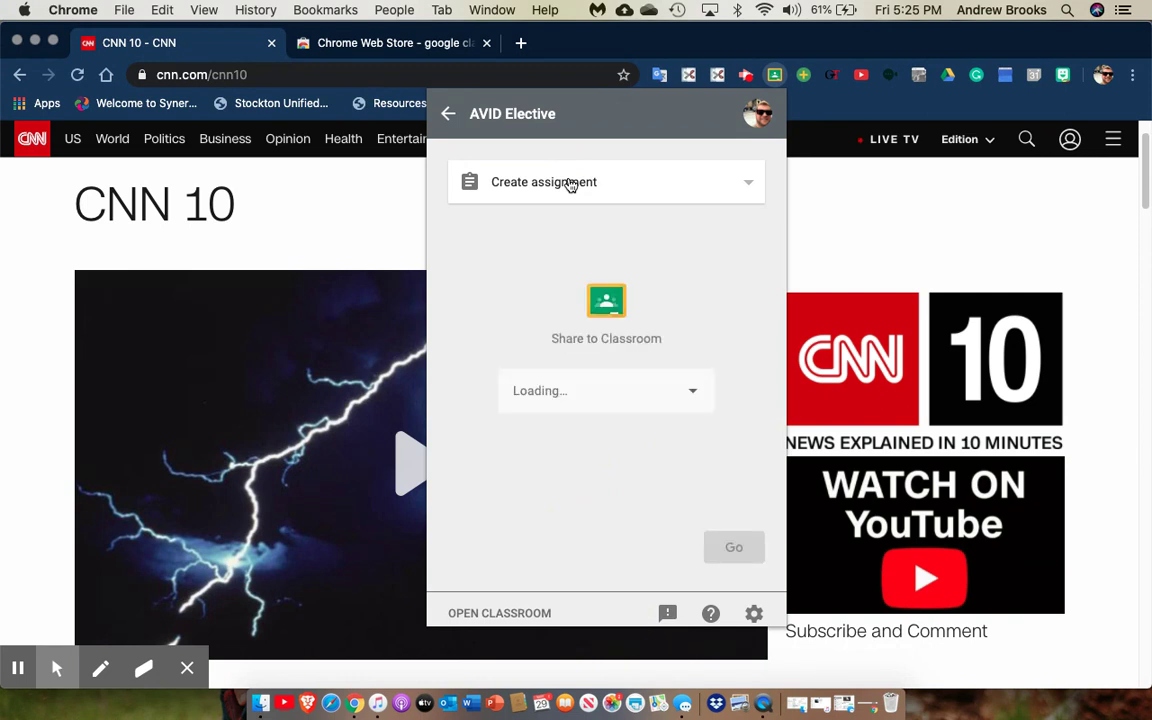
{"action": "left_click", "coordinate": [569, 186]}
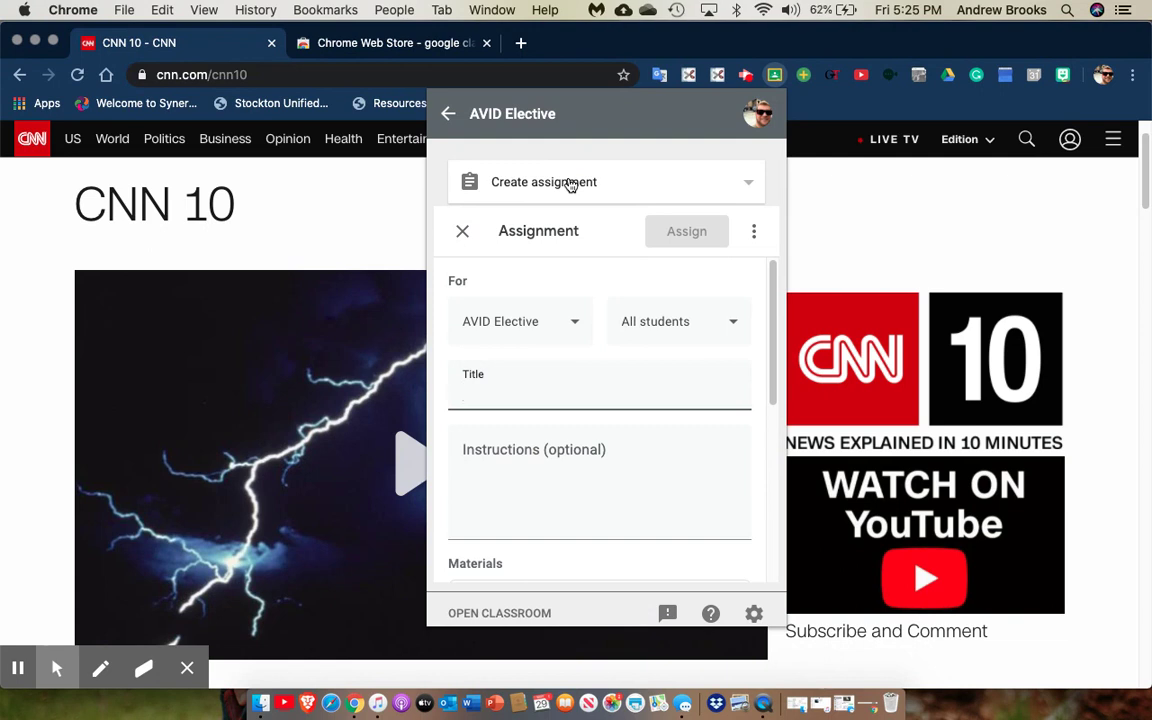
{"action": "left_click", "coordinate": [570, 186]}
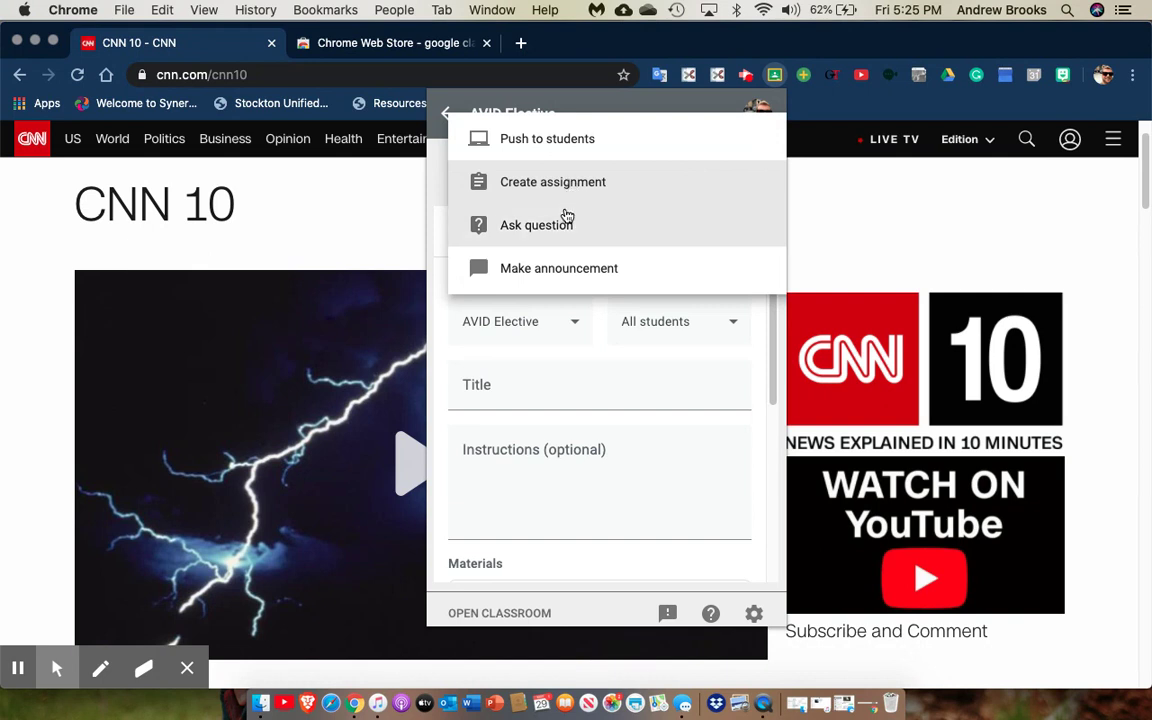
{"action": "left_click", "coordinate": [566, 220]}
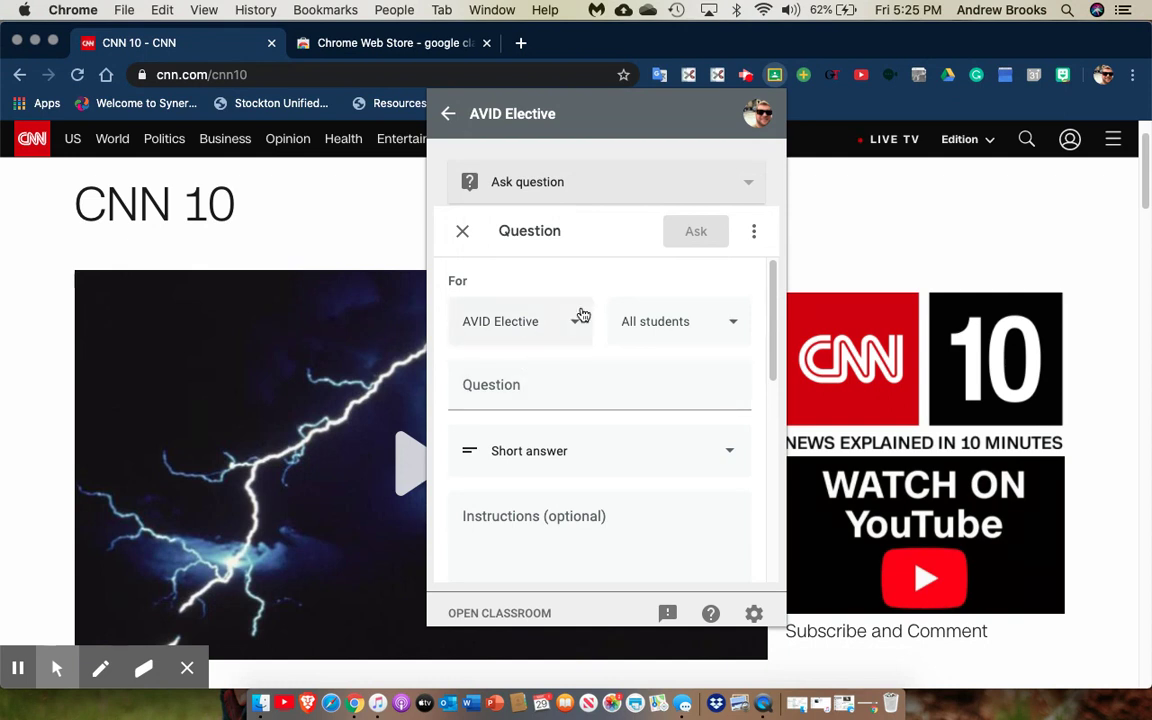
Enter the question "What were 5 topics in the news today that enjoyed and Why?"
{"action": "left_click", "coordinate": [562, 375]}
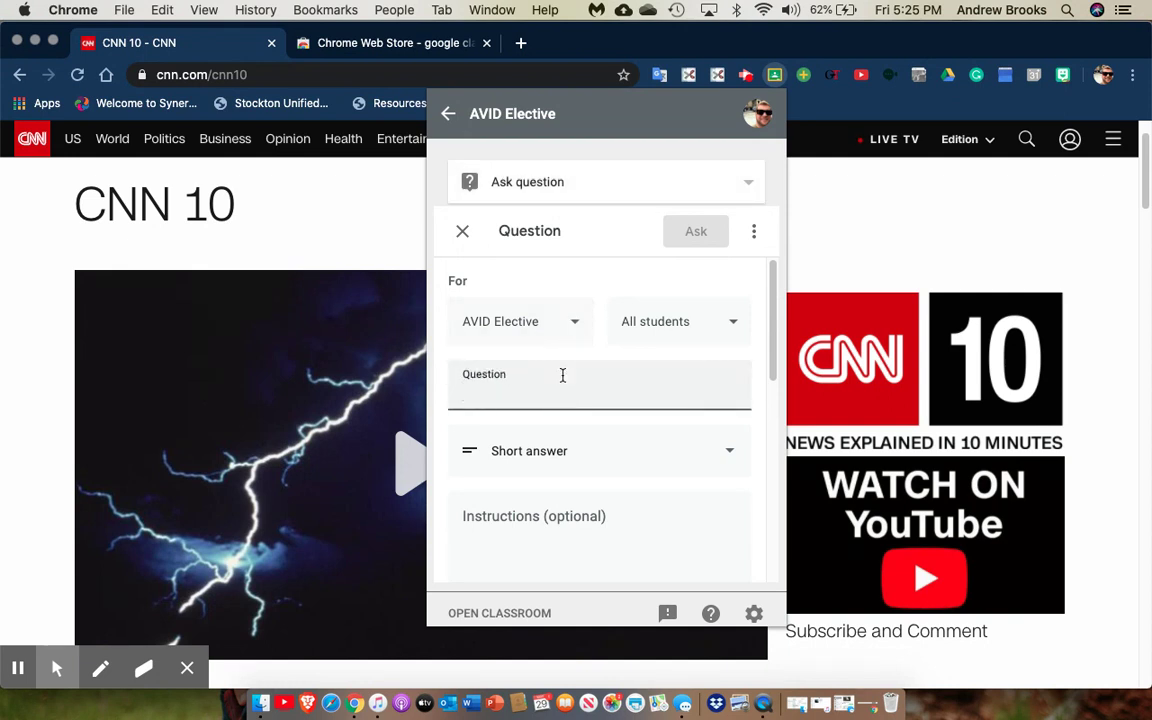
{"action": "type", "text": "What were 5 tip"}
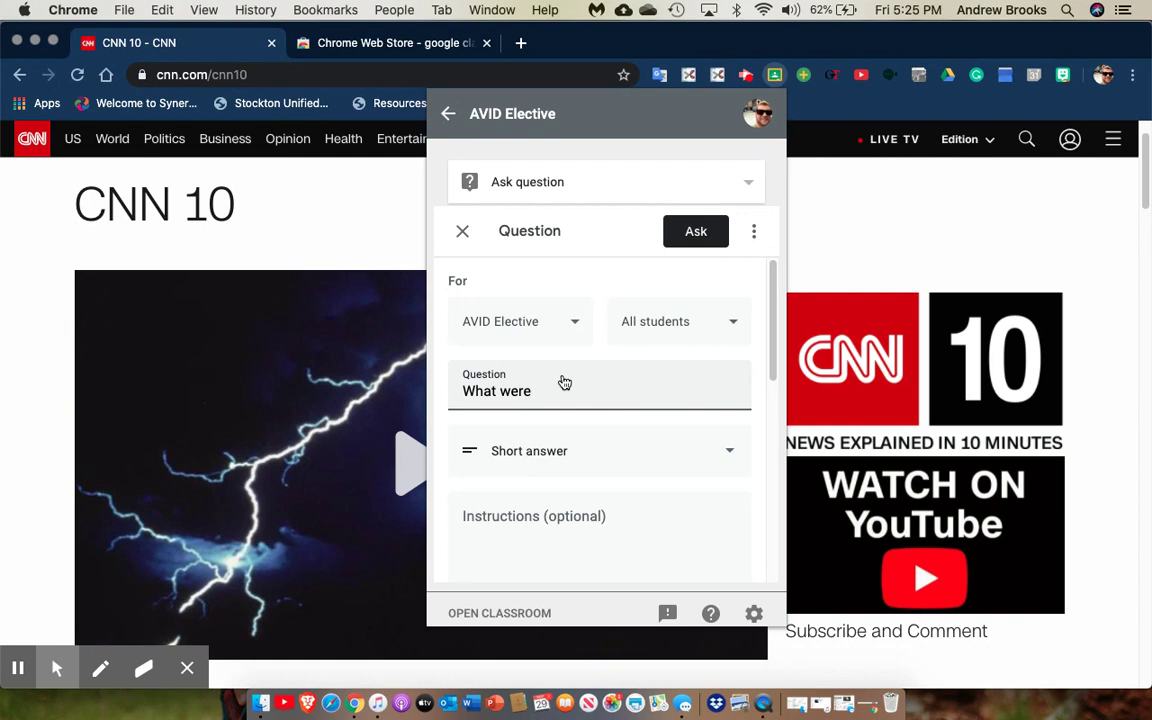
{"action": "key", "text": "BackSpace"}
{"action": "key", "text": "BackSpace"}
{"action": "type", "text": "oti"}
{"action": "key", "text": "BackSpace"}
{"action": "key", "text": "BackSpace"}
{"action": "type", "text": "pics in the news today tha y"}
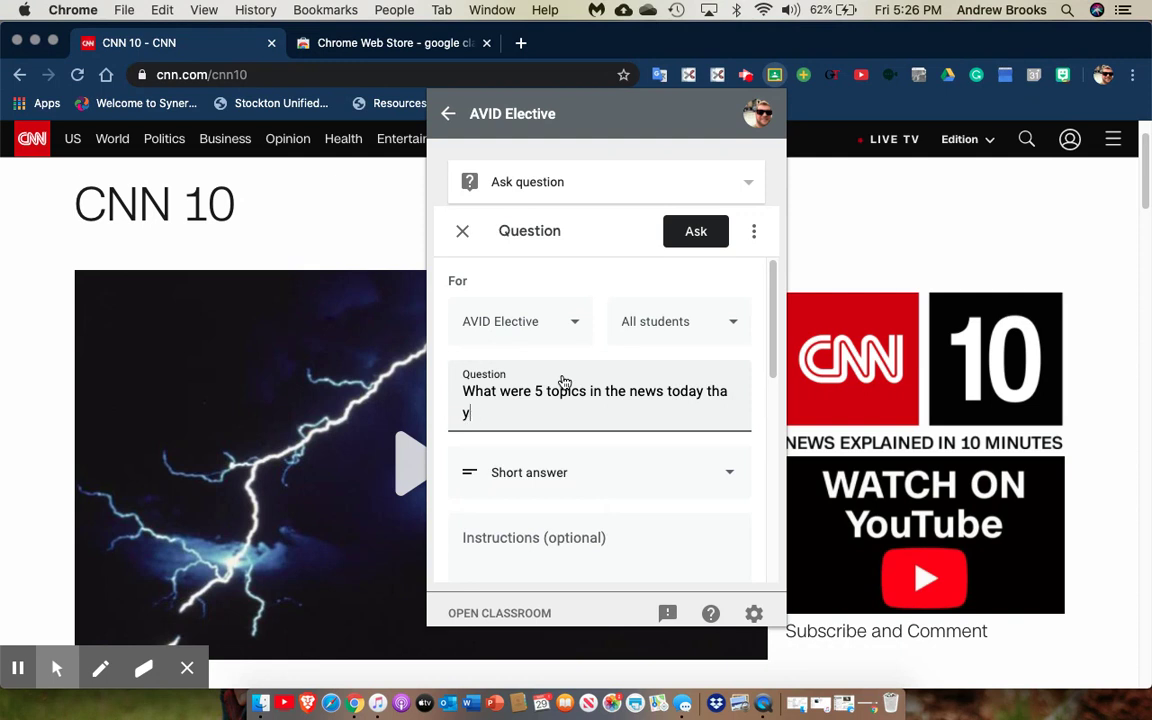
{"action": "key", "text": "BackSpace"}
{"action": "key", "text": "BackSpace"}
{"action": "type", "text": "t y"}
{"action": "key", "text": "BackSpace"}
{"action": "type", "text": "enjoyed and WHy?"}
{"action": "key", "text": "Left"}
{"action": "key", "text": "Left"}
{"action": "key", "text": "Left"}
{"action": "key", "text": "Left"}
{"action": "key", "text": "BackSpace"}
{"action": "type", "text": "h"}
Add the instructions "Respond to 2 other students about their posts today and tell me if you agree or disagree with what they found interesting"
{"action": "left_click", "coordinate": [584, 527]}
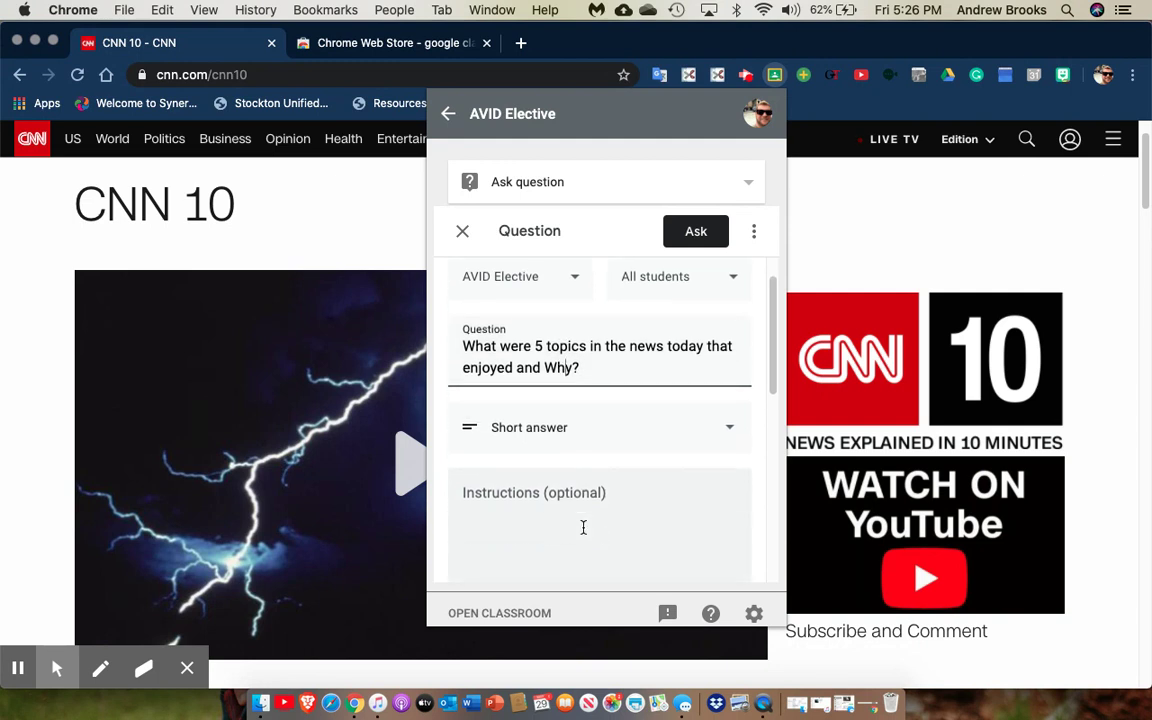
{"action": "type", "text": "Respo"}
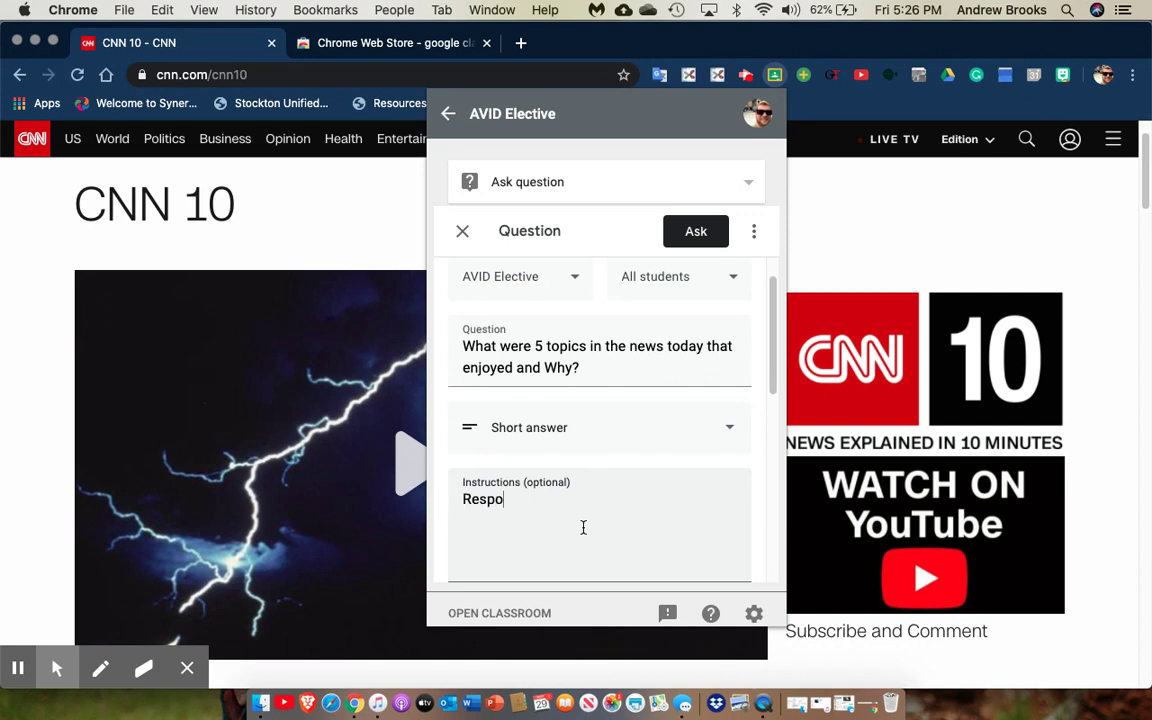
{"action": "type", "text": "nd to 2 other students"}
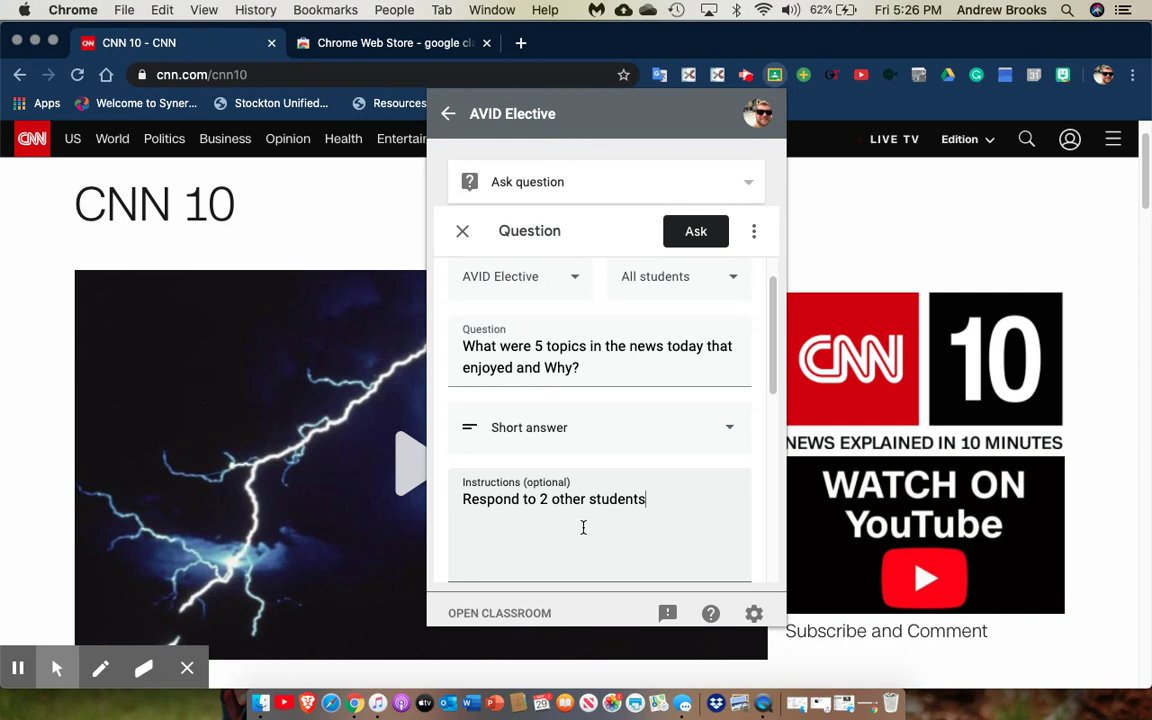
{"action": "type", "text": " about thier"}
{"action": "key", "text": "BackSpace"}
{"action": "key", "text": "BackSpace"}
{"action": "key", "text": "BackSpace"}
{"action": "type", "text": "eir posts today "}
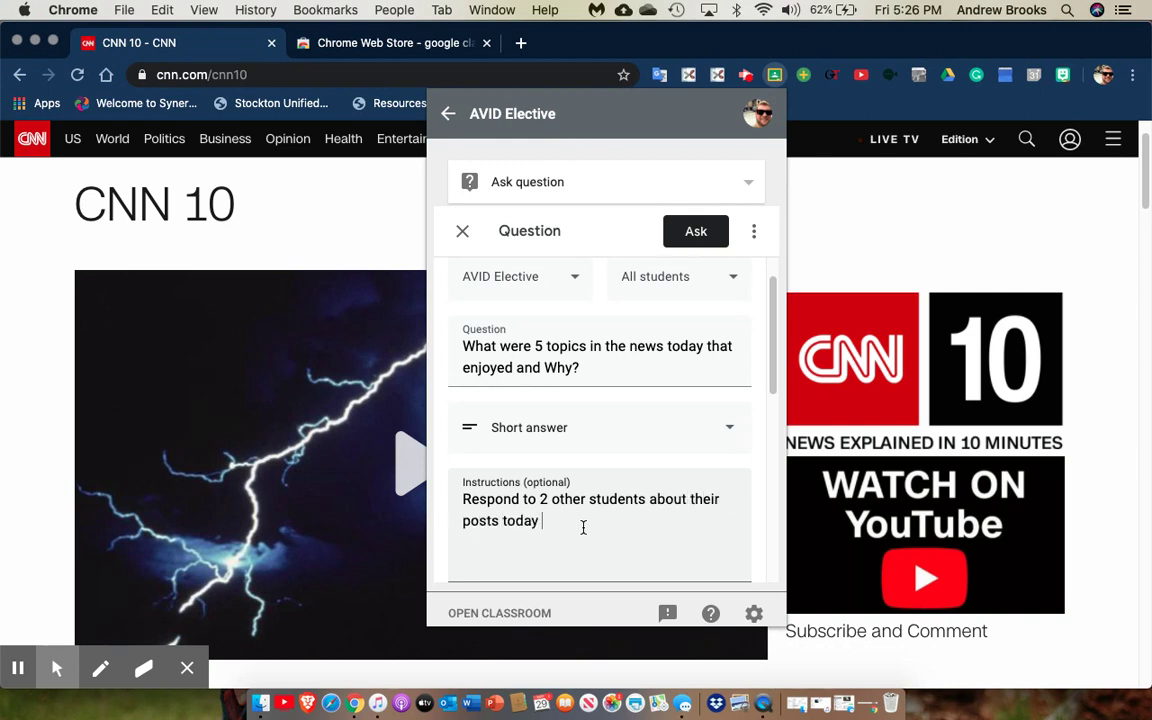
{"action": "type", "text": "and tell me if you agree or disa"}
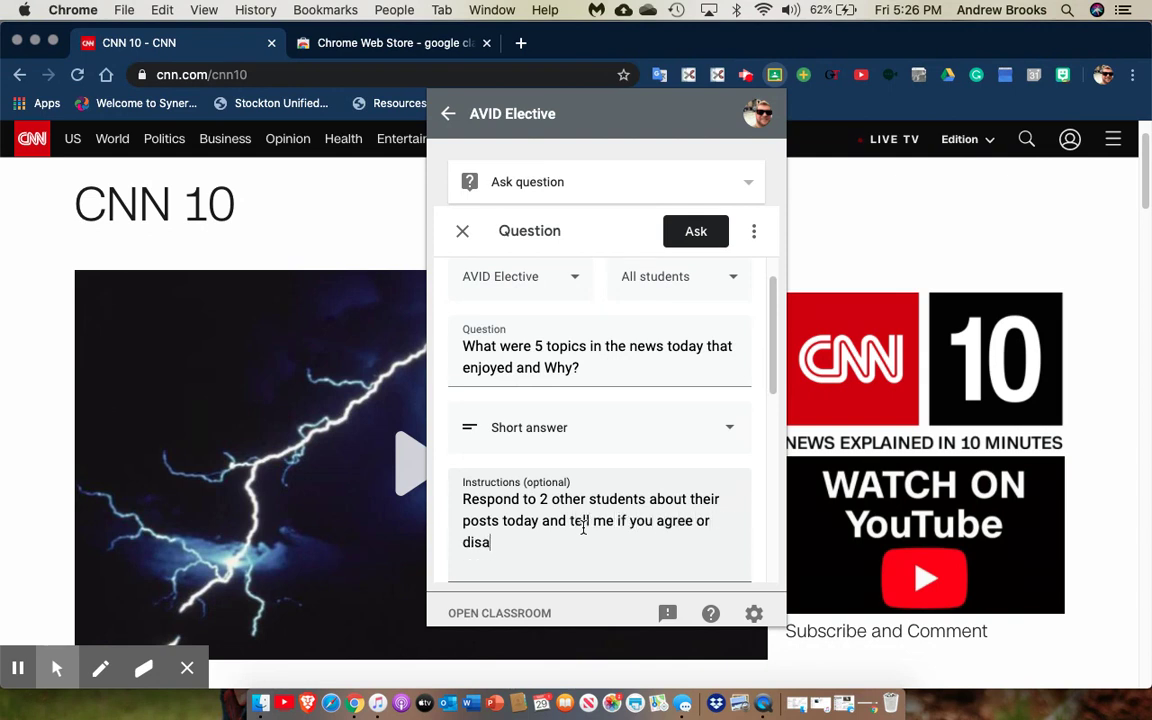
{"action": "type", "text": "gee with what tey"}
{"action": "key", "text": "BackSpace"}
{"action": "key", "text": "BackSpace"}
{"action": "type", "text": "hey "}
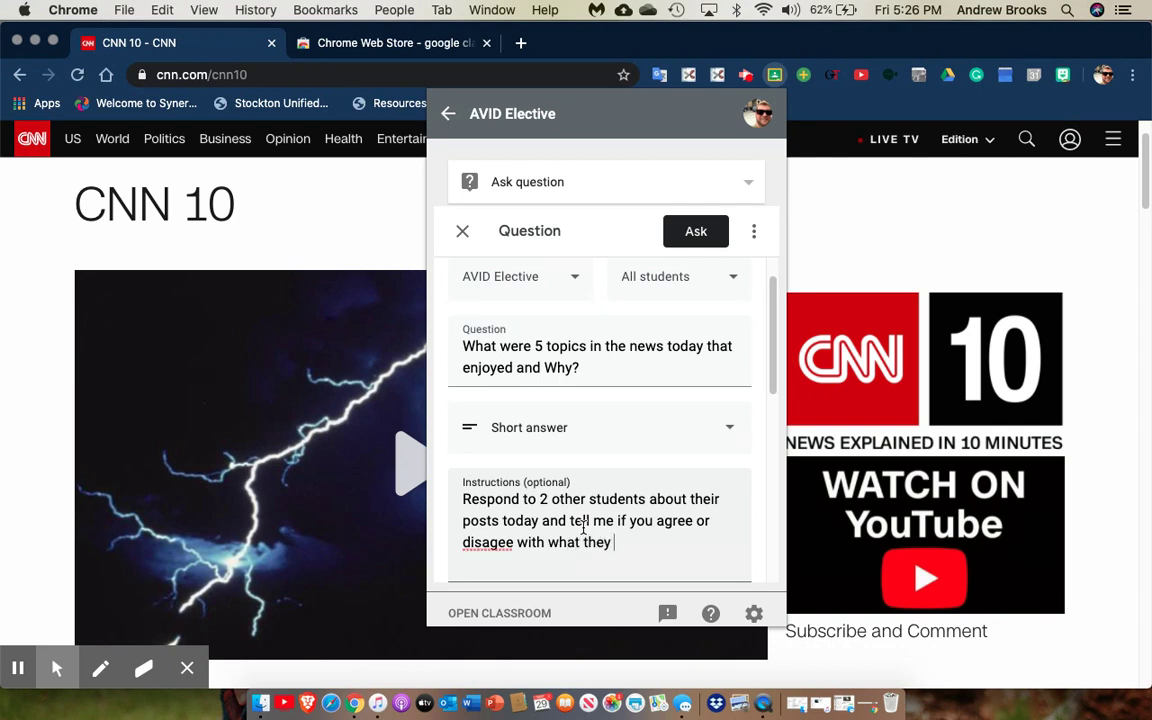
{"action": "type", "text": "found interesting"}
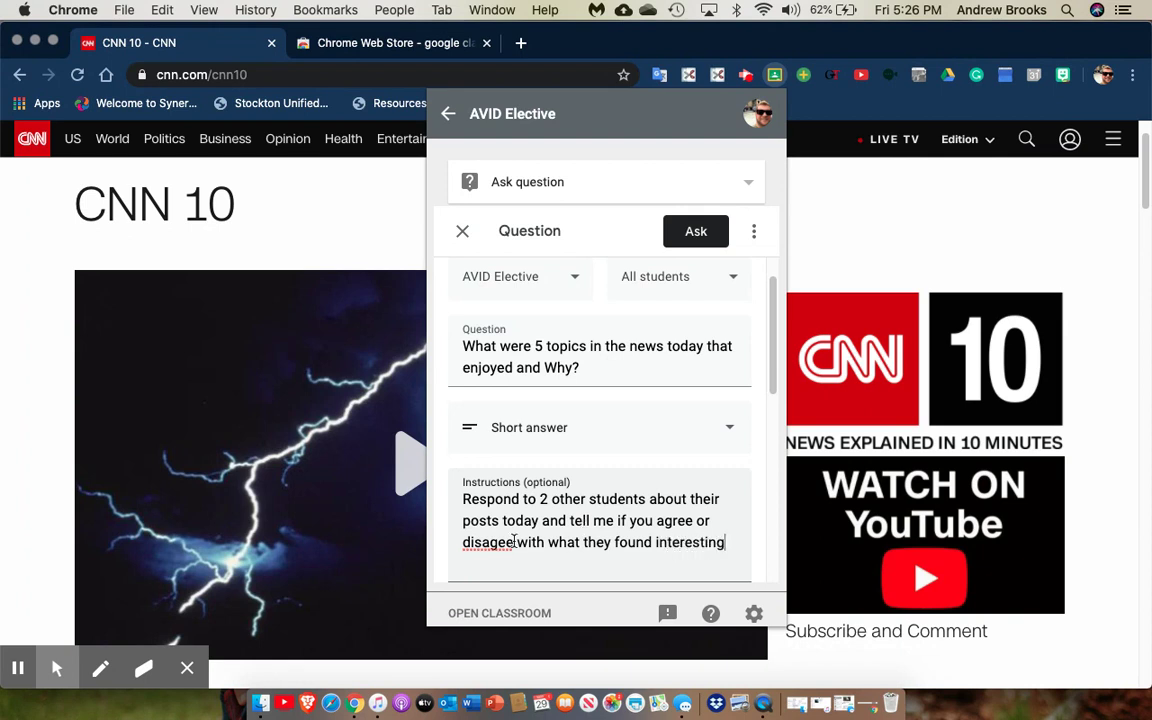
{"action": "right_click", "coordinate": [488, 545]}
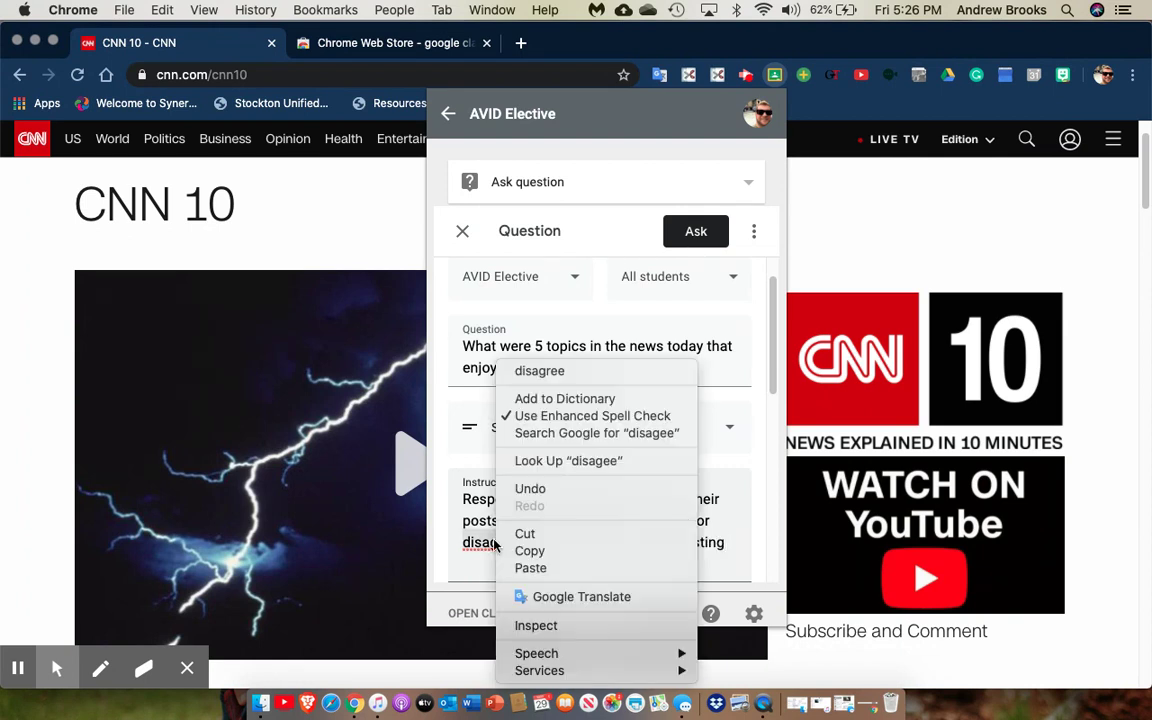
{"action": "left_click", "coordinate": [545, 372]}
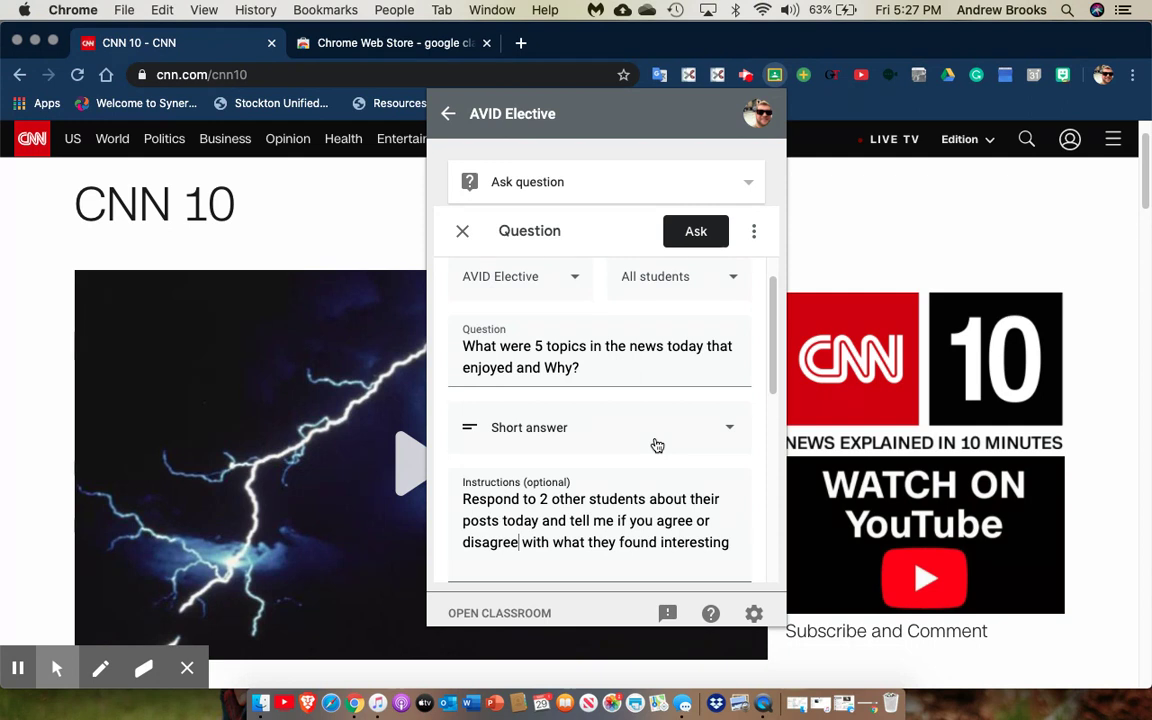
Set the question's point value to 10
{"action": "scroll", "coordinate": [657, 445], "scroll_direction": "down", "scroll_amount": 3}
{"action": "scroll", "coordinate": [657, 445], "scroll_direction": "down", "scroll_amount": 5}
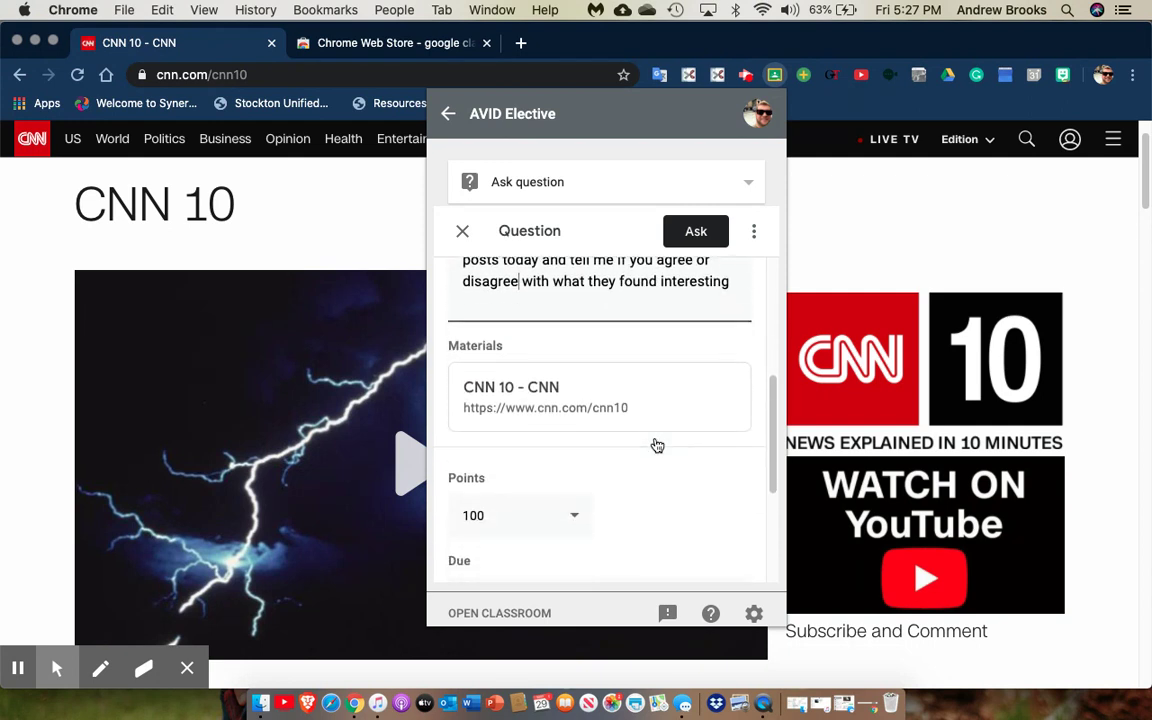
{"action": "left_click", "coordinate": [553, 408]}
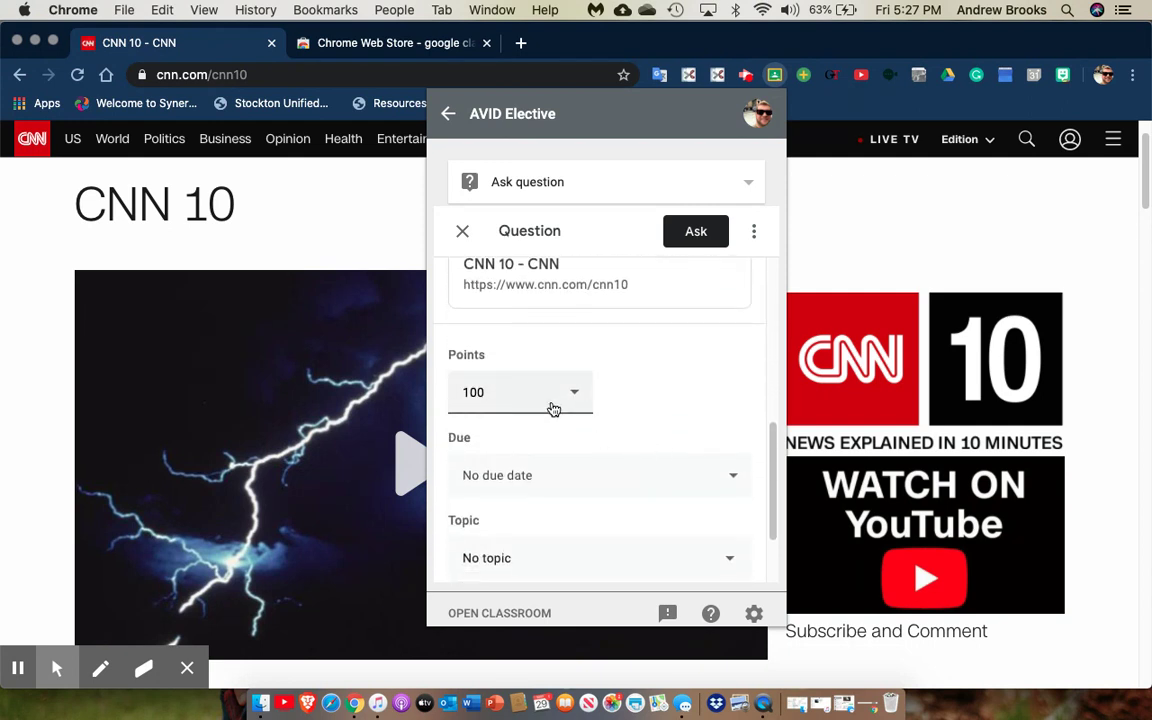
{"action": "key", "text": "BackSpace"}
{"action": "key", "text": "BackSpace"}
{"action": "key", "text": "BackSpace"}
{"action": "type", "text": "10"}
Set the question's due date to Jul 3, 2020, without a due time
{"action": "left_click", "coordinate": [518, 472]}
{"action": "left_click", "coordinate": [525, 452]}
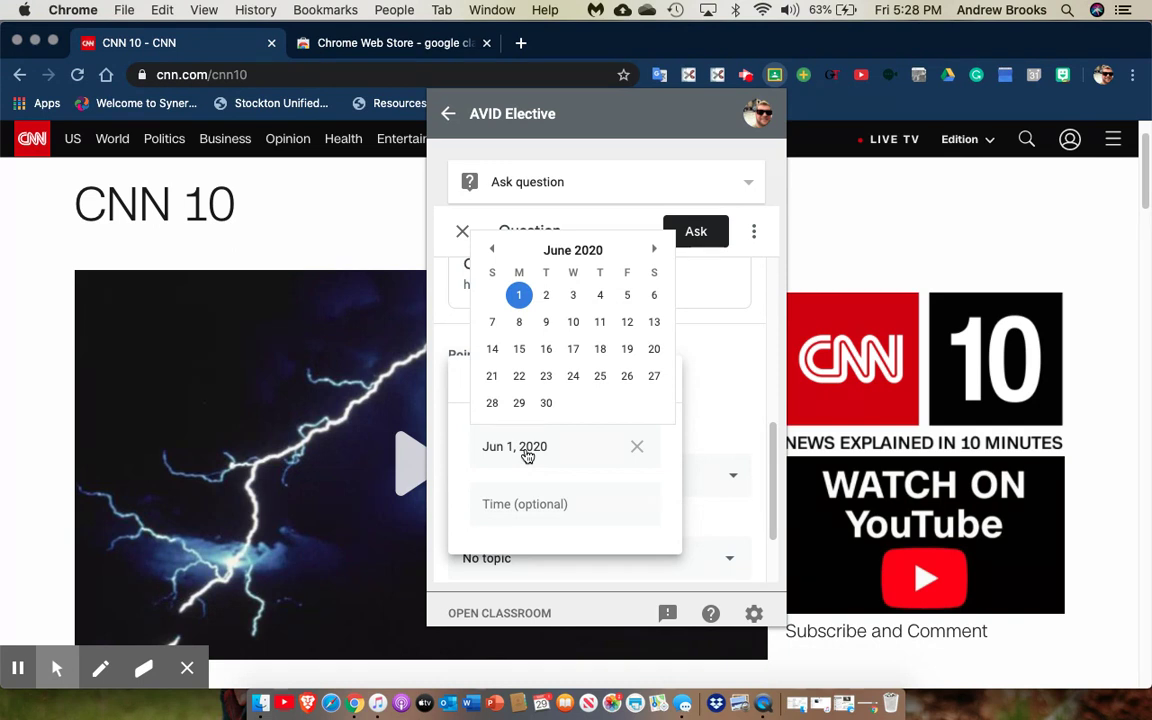
{"action": "left_click", "coordinate": [653, 250]}
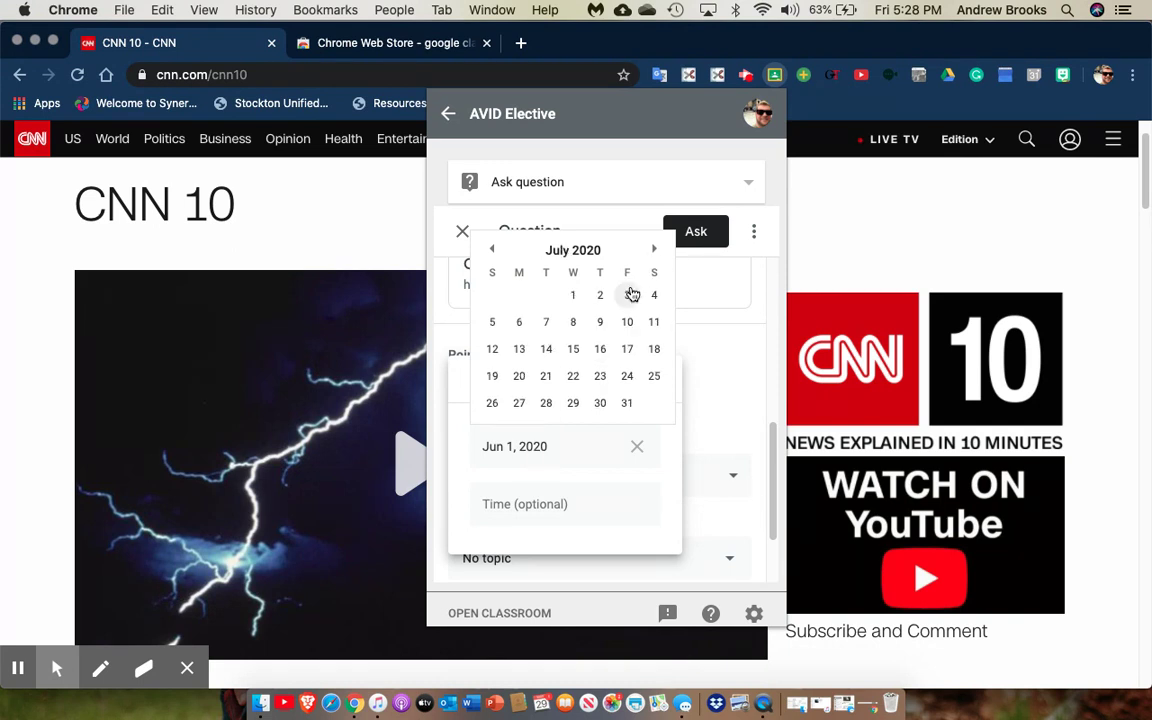
{"action": "left_click", "coordinate": [627, 295]}
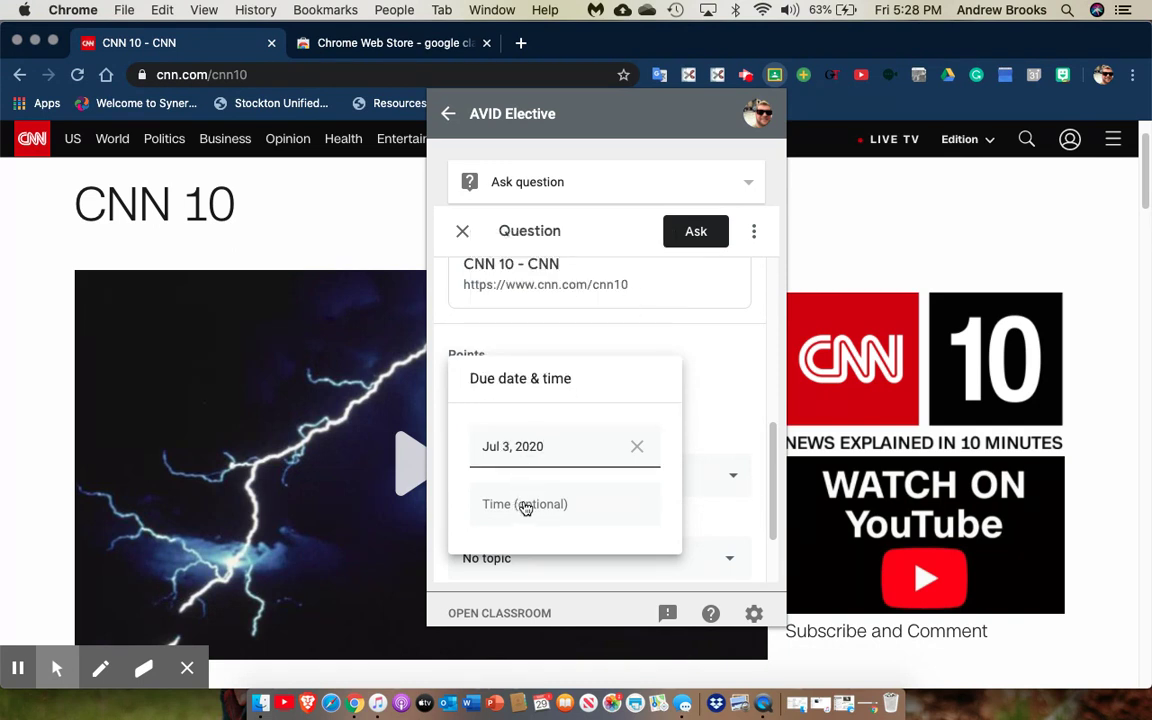
{"action": "left_click", "coordinate": [705, 515]}
Create the topic "CNN 10 Reflections" for the question and allow students to edit their answers
{"action": "scroll", "coordinate": [706, 527], "scroll_direction": "down", "scroll_amount": 2}
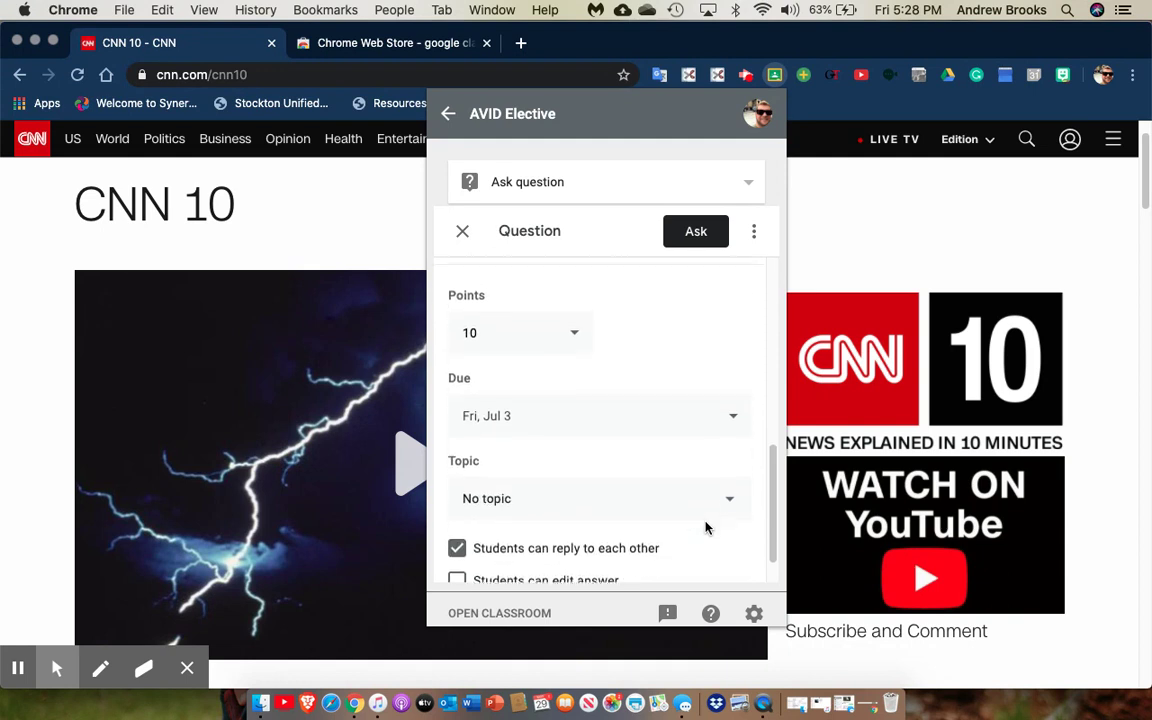
{"action": "left_click", "coordinate": [689, 496]}
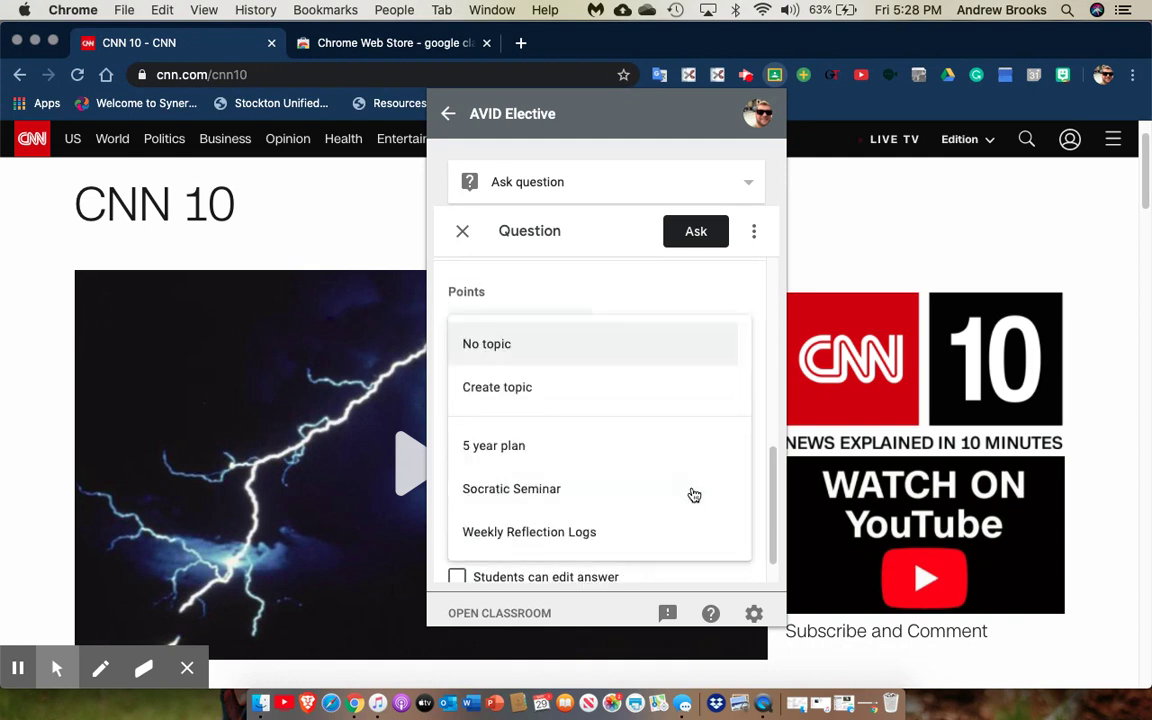
{"action": "left_click", "coordinate": [623, 398]}
{"action": "type", "text": "CNn"}
{"action": "key", "text": "BackSpace"}
{"action": "type", "text": "N 10 Reflections"}
{"action": "scroll", "coordinate": [617, 410], "scroll_direction": "down", "scroll_amount": 1}
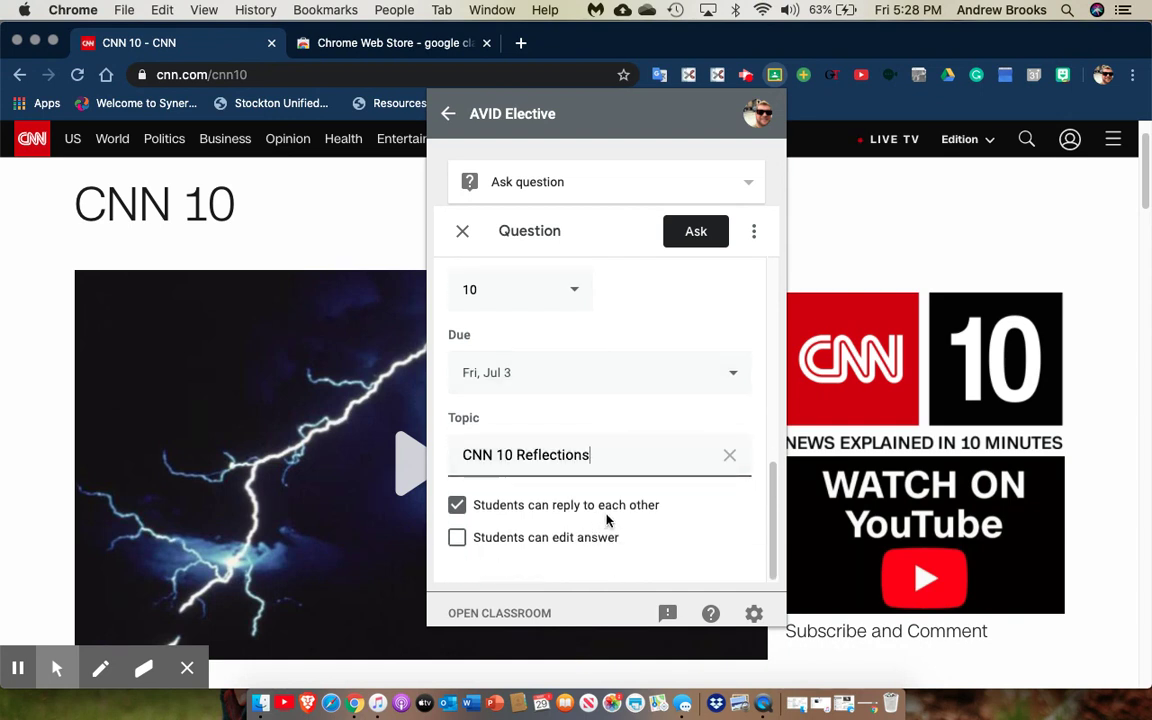
{"action": "left_click", "coordinate": [588, 545]}
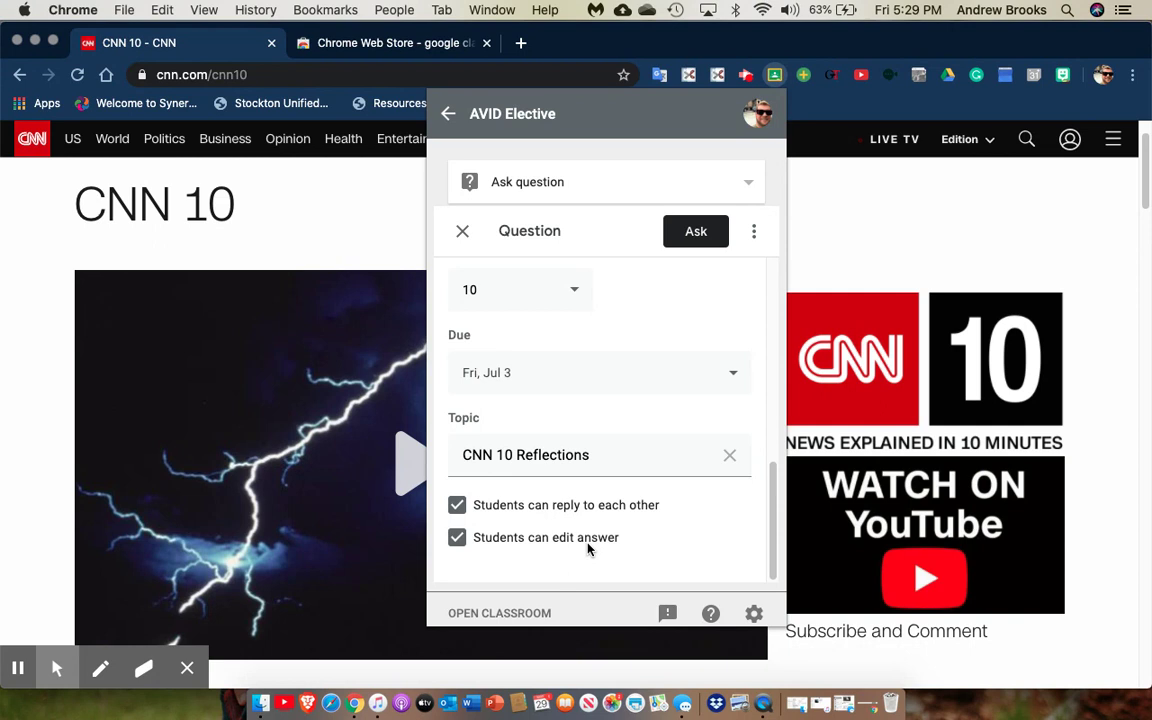
Review the list of AVID Elective students assigned to the question, keeping all students selected
{"action": "scroll", "coordinate": [588, 548], "scroll_direction": "up", "scroll_amount": 10}
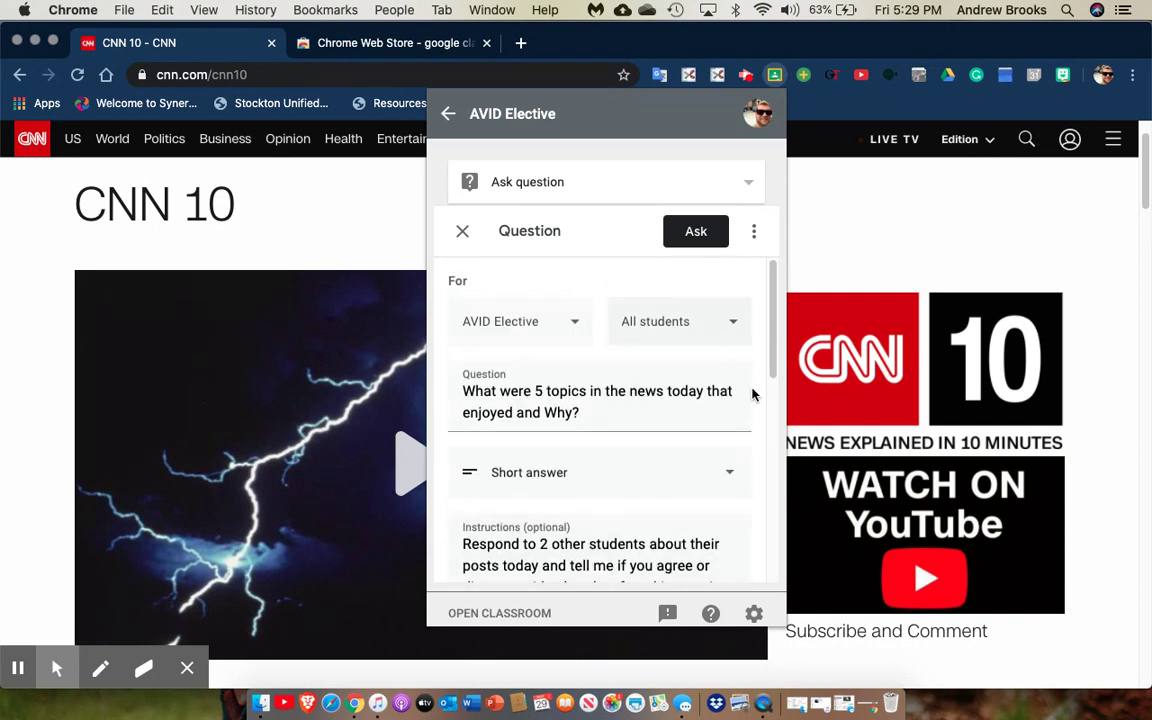
{"action": "left_click", "coordinate": [692, 321]}
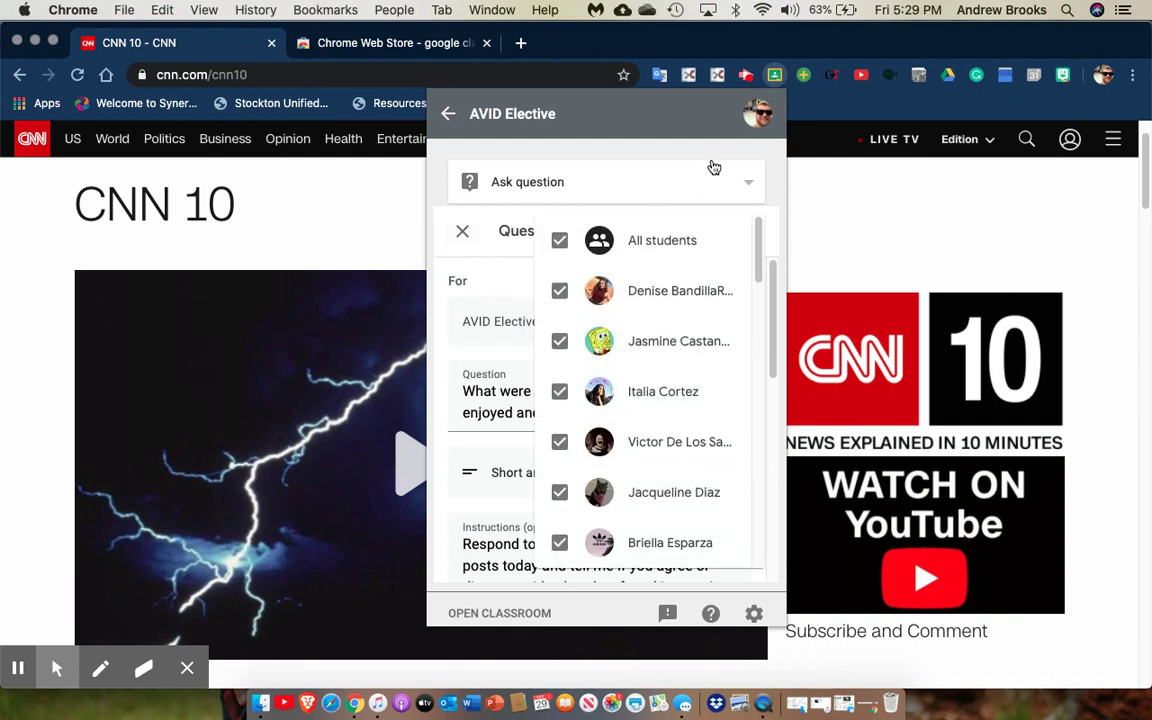
{"action": "left_click", "coordinate": [723, 148]}
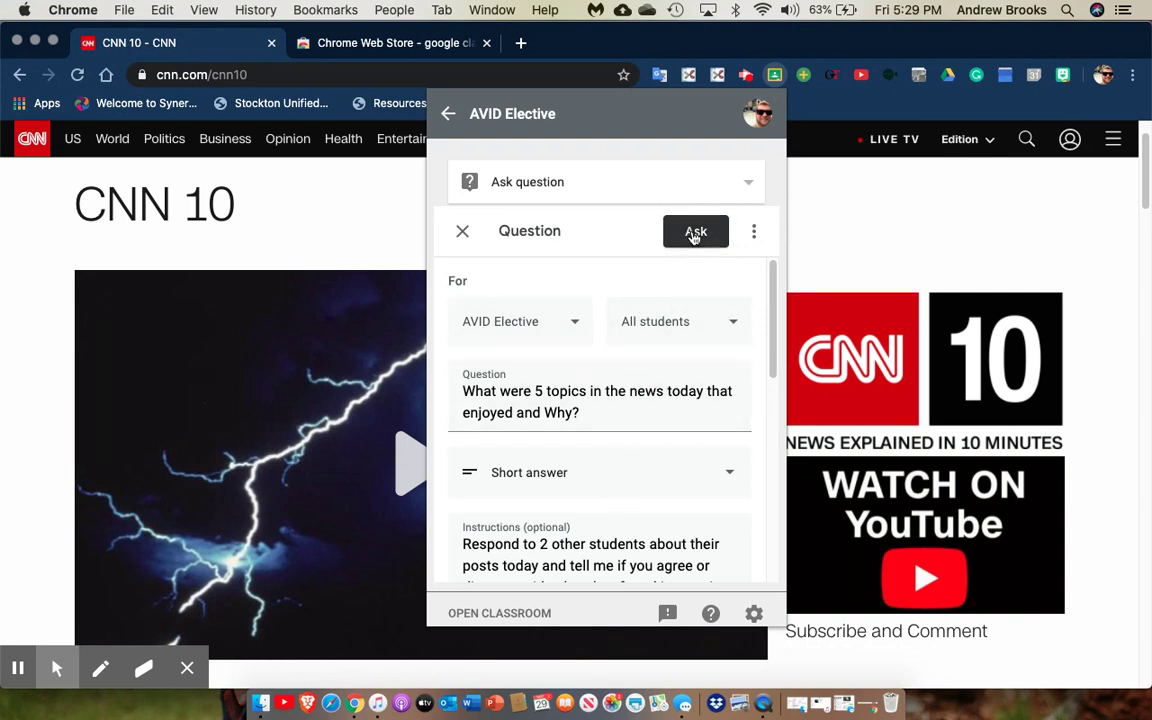
Schedule the question for Jun 1, 2020 at 8:00 AM
{"action": "left_click", "coordinate": [752, 234]}
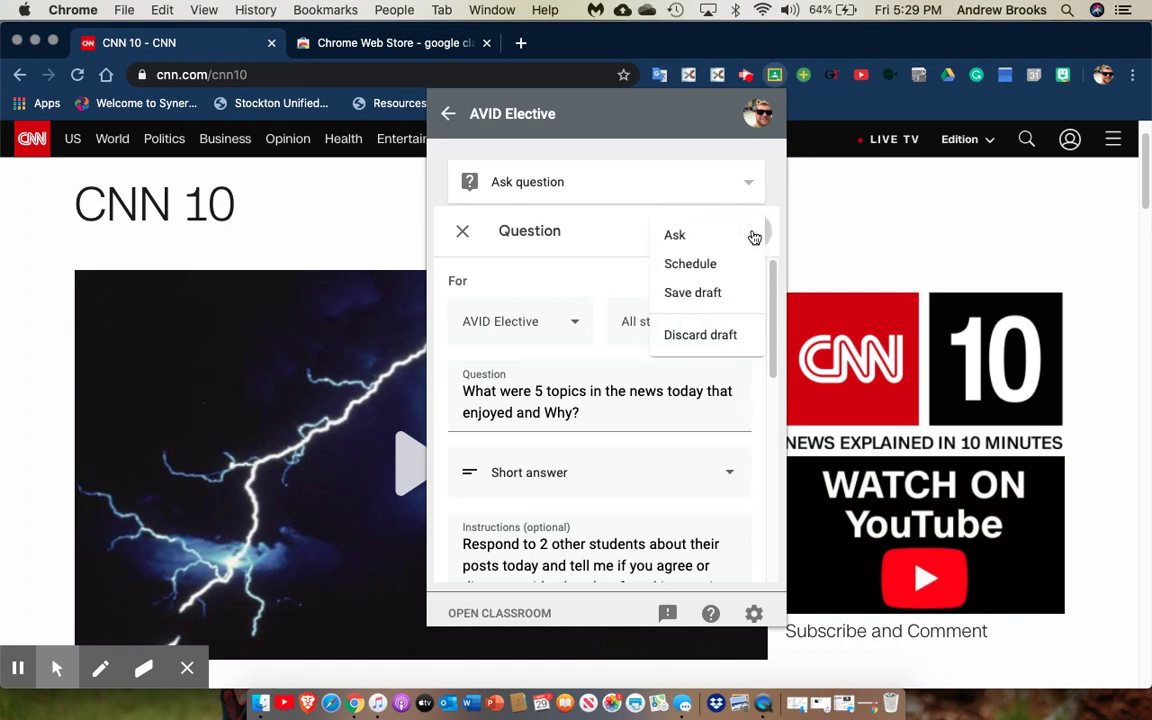
{"action": "left_click", "coordinate": [702, 262]}
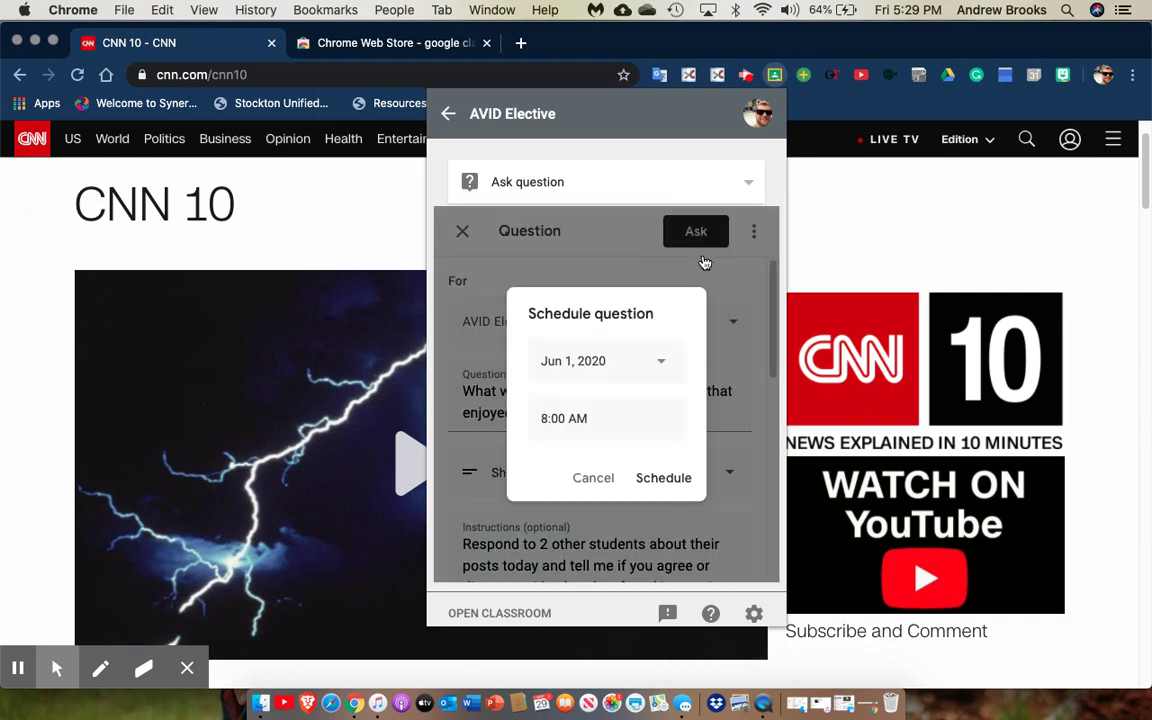
{"action": "left_click", "coordinate": [658, 368]}
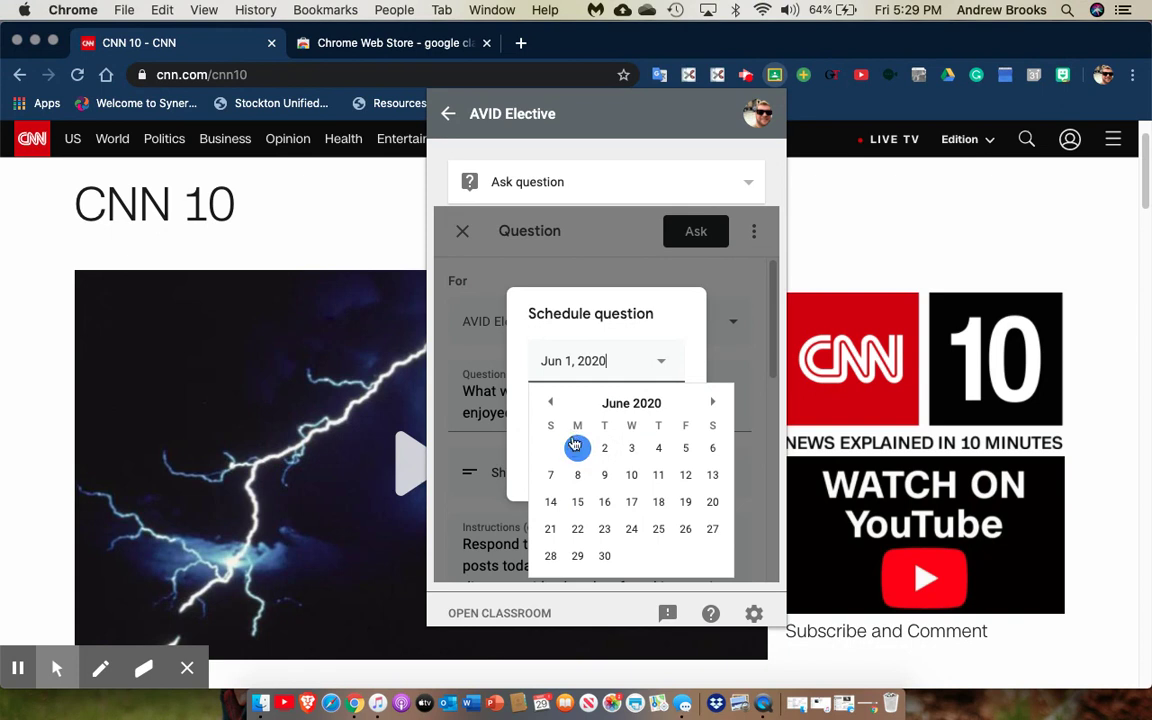
{"action": "left_click", "coordinate": [577, 449]}
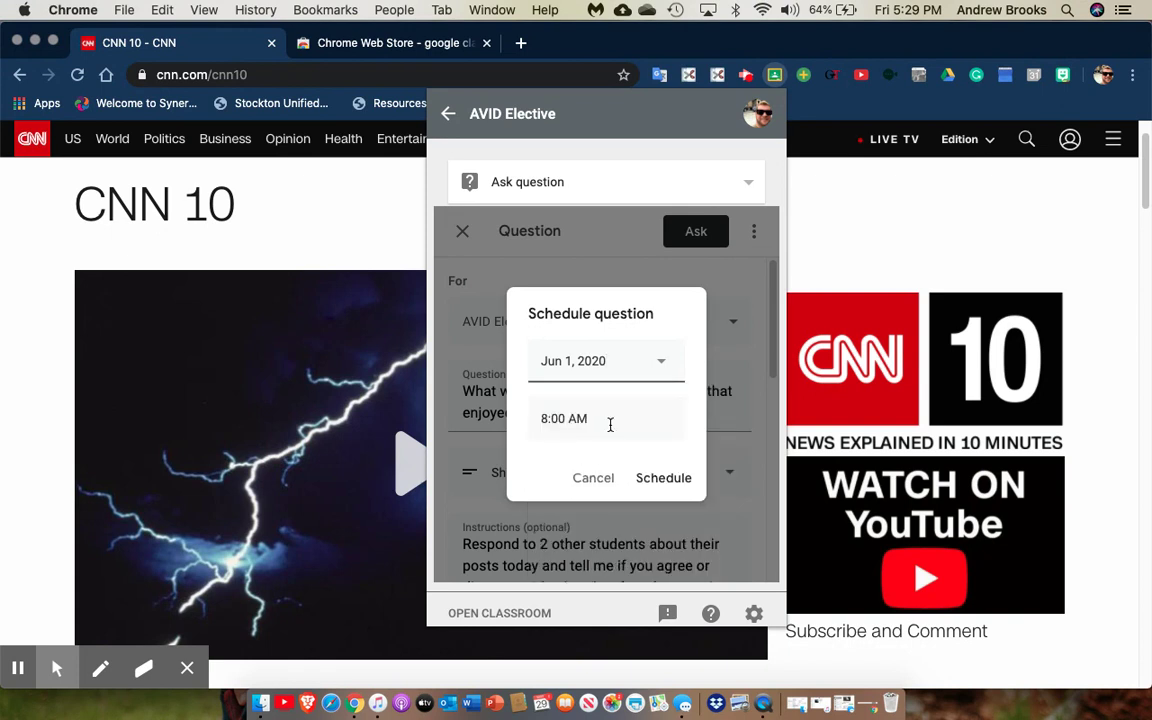
{"action": "left_click", "coordinate": [610, 424]}
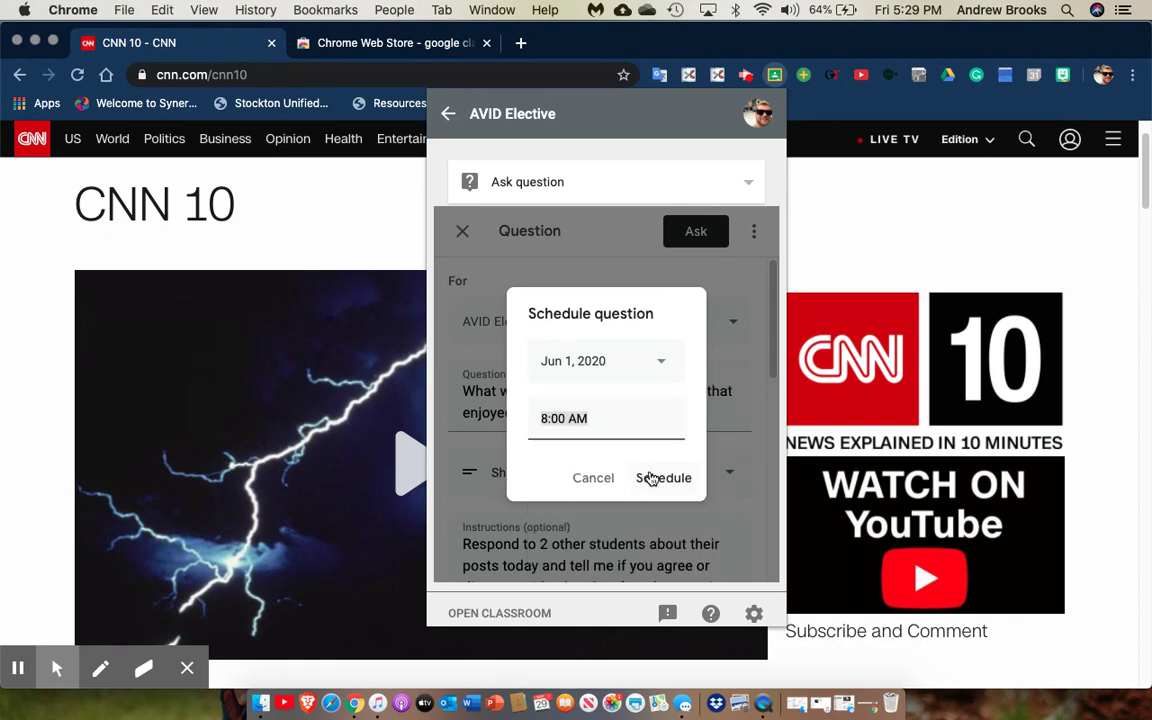
{"action": "left_click", "coordinate": [651, 479]}
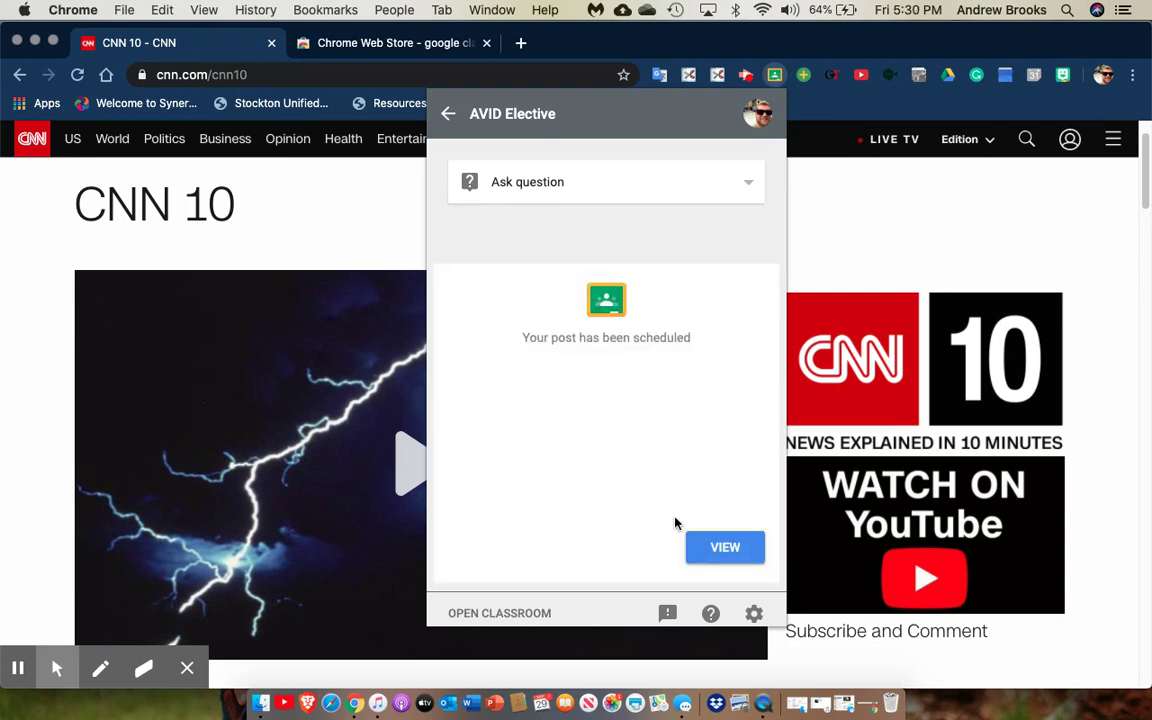
Open the scheduled post in Google Classroom and find it in the AVID Elective classwork under CNN 10 Reflections
{"action": "left_click", "coordinate": [716, 550]}
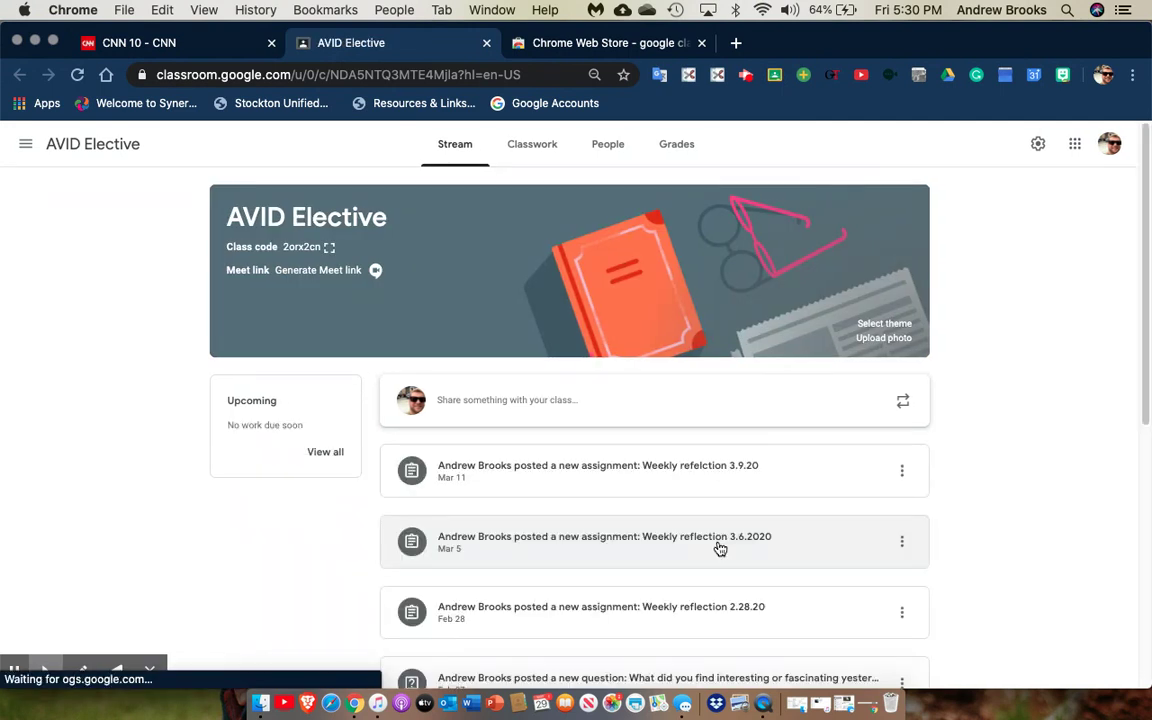
{"action": "left_click", "coordinate": [532, 146]}
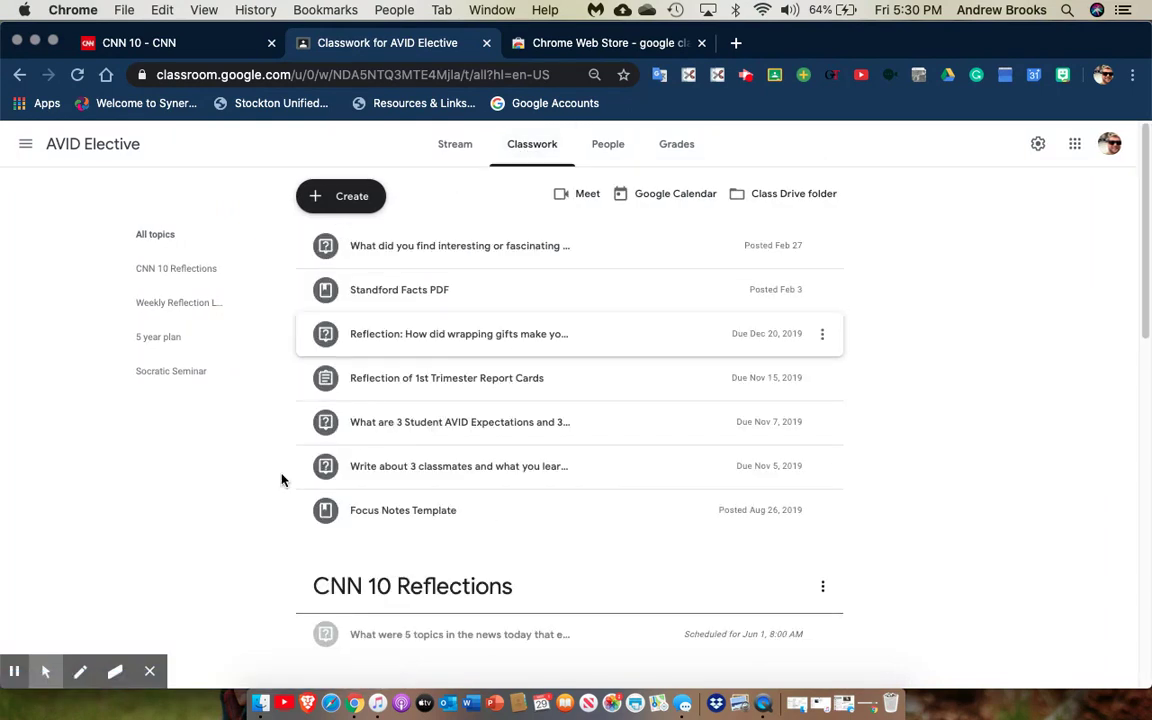
{"action": "scroll", "coordinate": [309, 603], "scroll_direction": "down", "scroll_amount": 2}
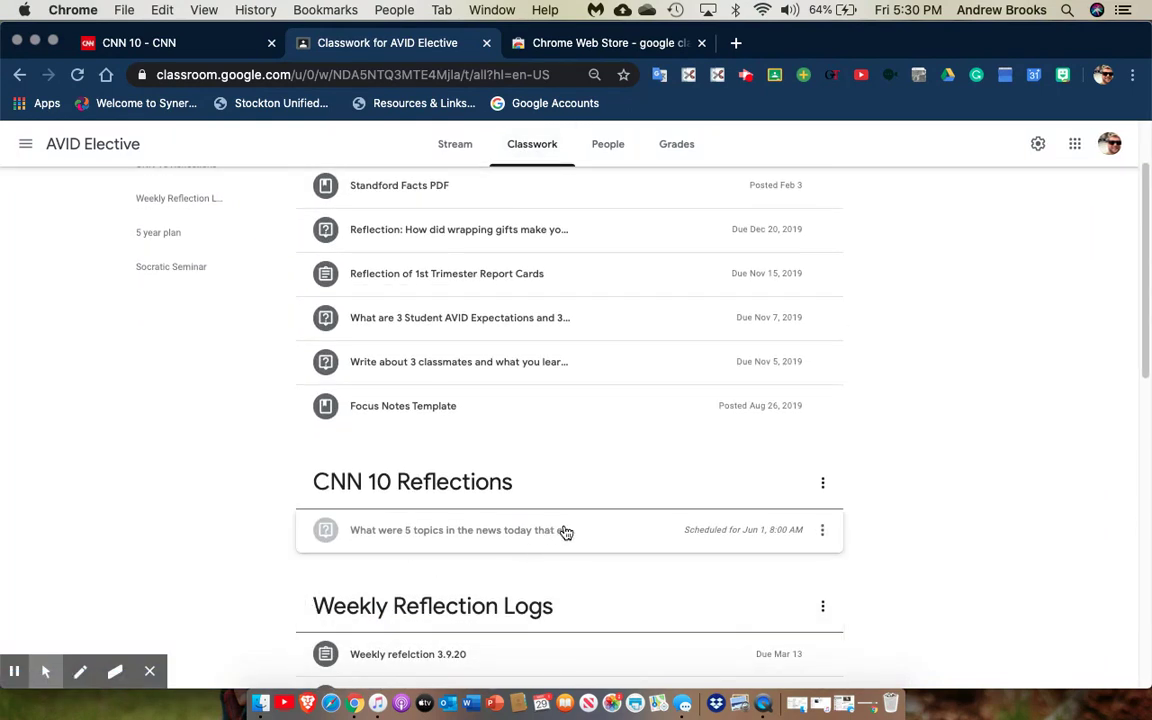
Expand the scheduled question's details, check its attached CNN 10 link, and return to the classwork page
{"action": "left_click_drag", "start_coordinate": [690, 539], "coordinate": [717, 542]}
{"action": "left_click", "coordinate": [467, 547]}
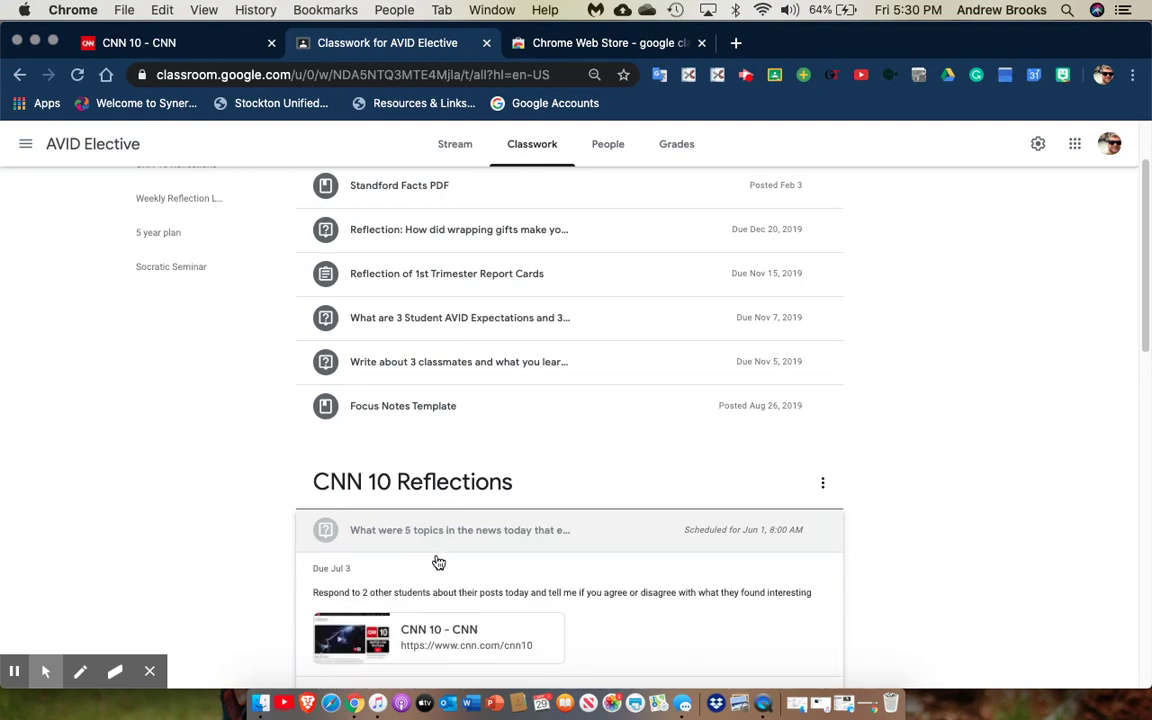
{"action": "scroll", "coordinate": [449, 555], "scroll_direction": "down", "scroll_amount": 2}
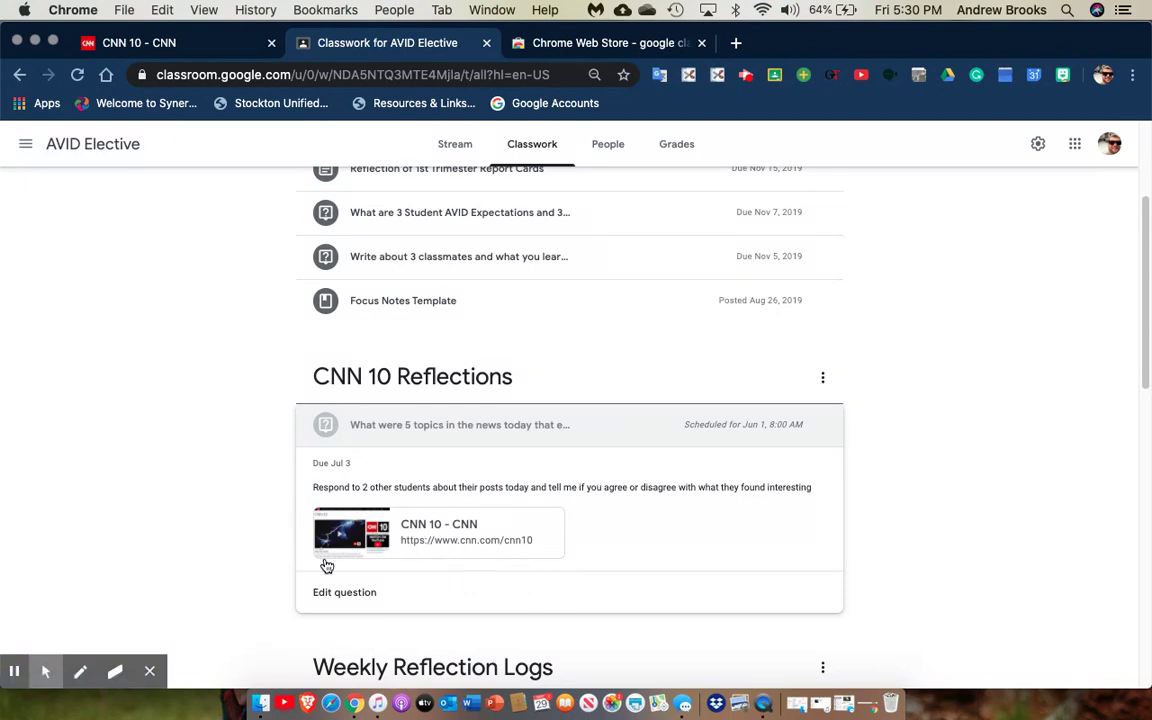
{"action": "left_click", "coordinate": [481, 537]}
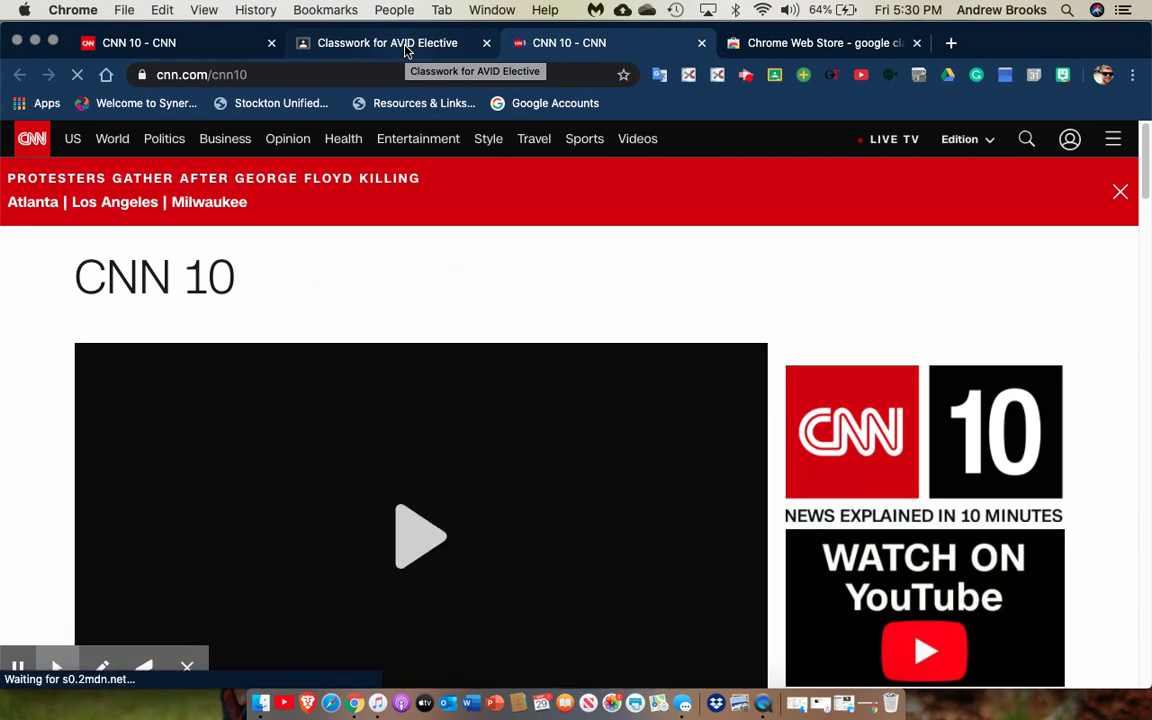
{"action": "left_click", "coordinate": [406, 48]}
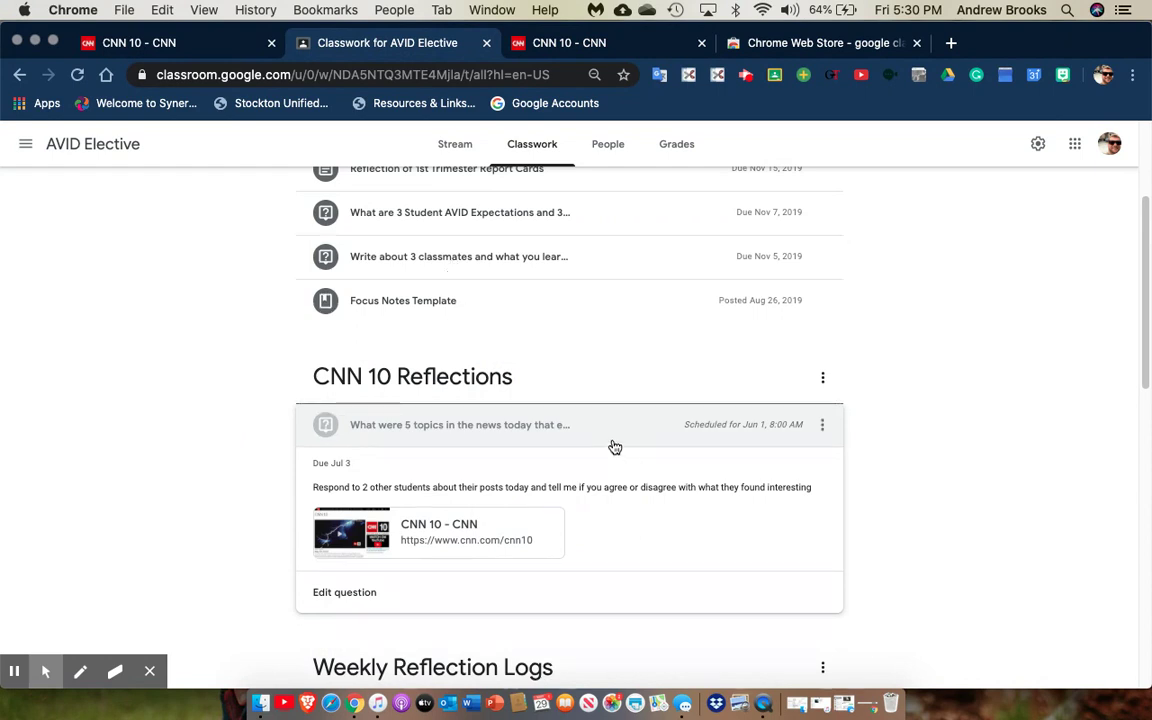
Open the scheduled CNN 10 Reflections question for editing
{"action": "left_click", "coordinate": [823, 431]}
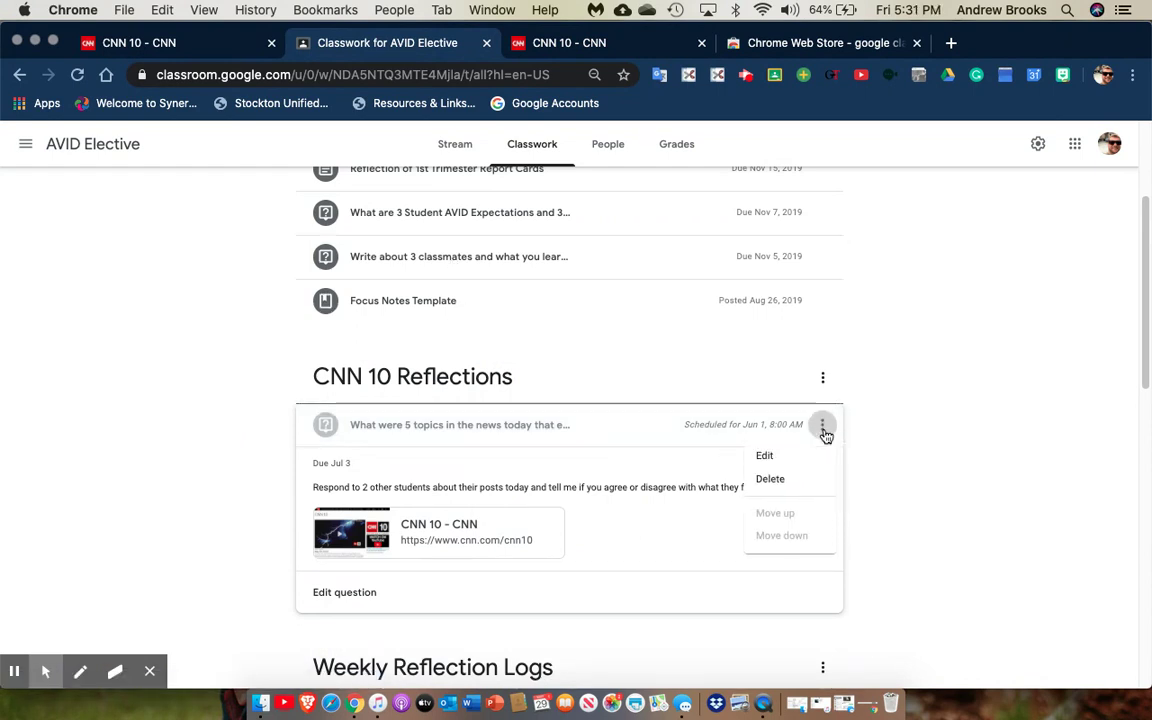
{"action": "left_click", "coordinate": [808, 456]}
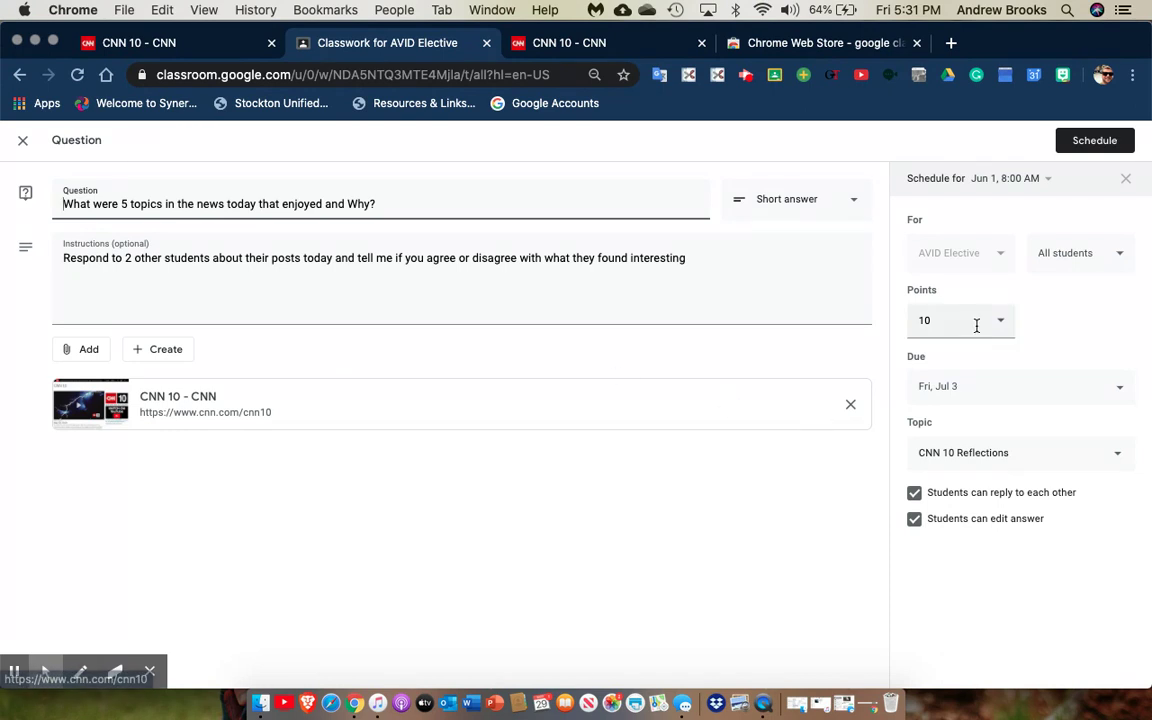
Try assigning the question to only the first three students in the list, and reselect all students
{"action": "left_click", "coordinate": [1052, 262]}
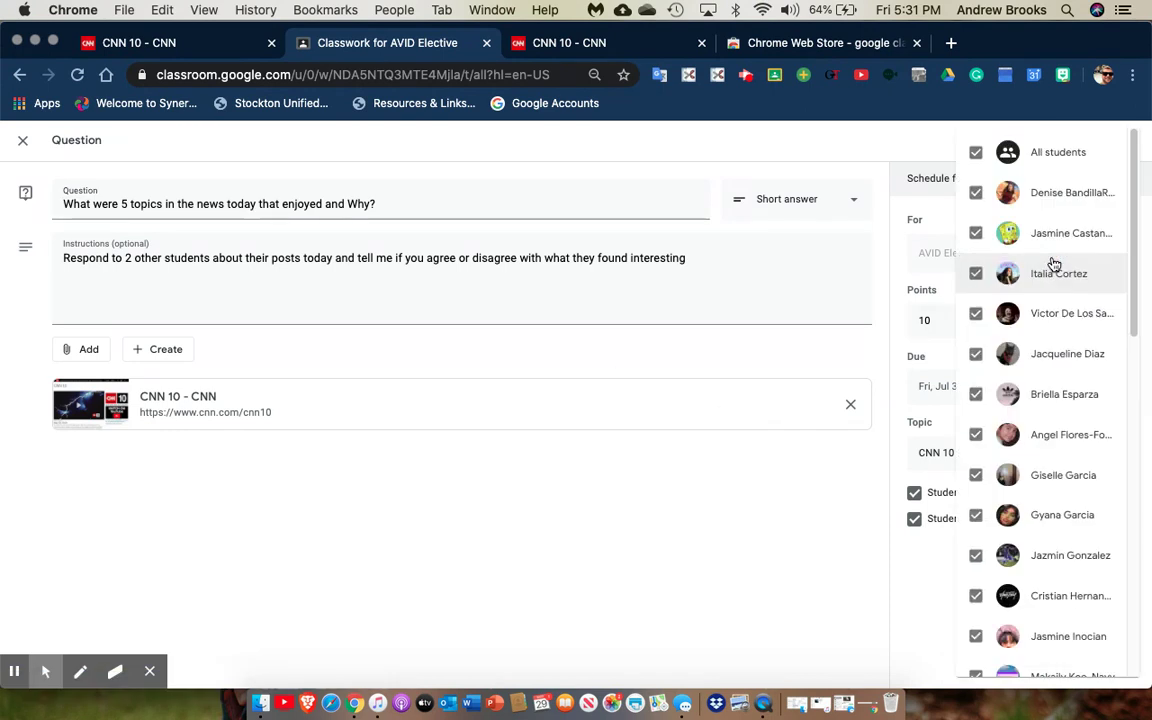
{"action": "left_click", "coordinate": [1040, 155]}
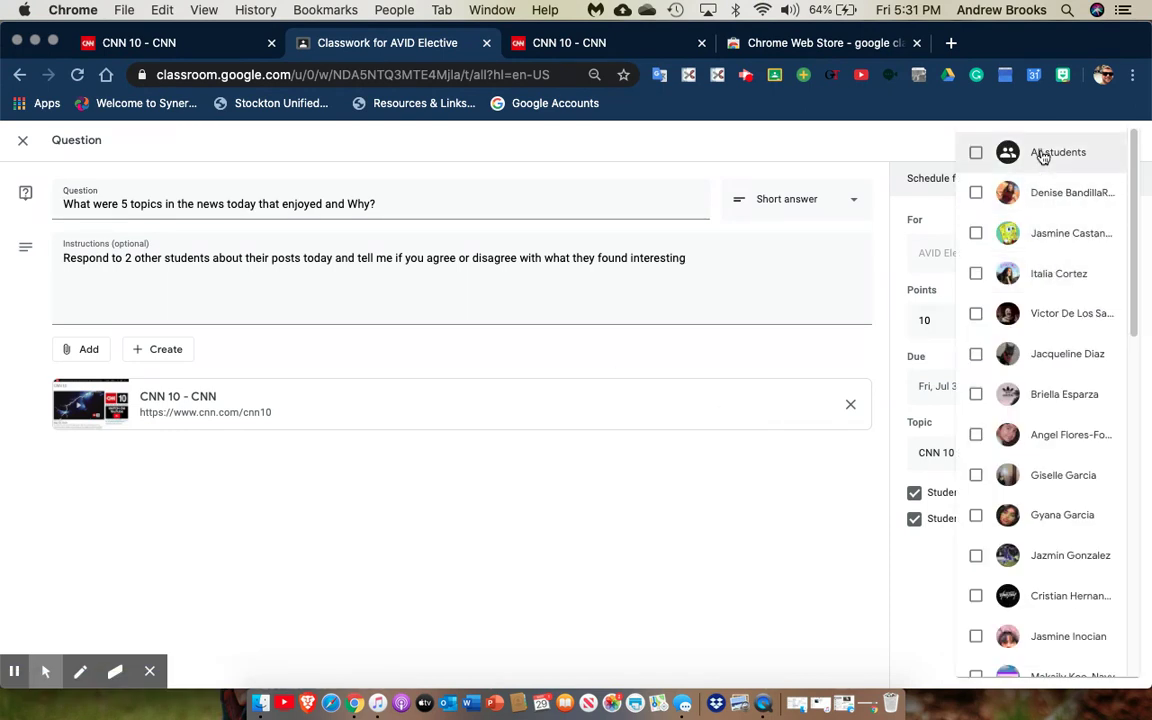
{"action": "left_click", "coordinate": [1040, 155]}
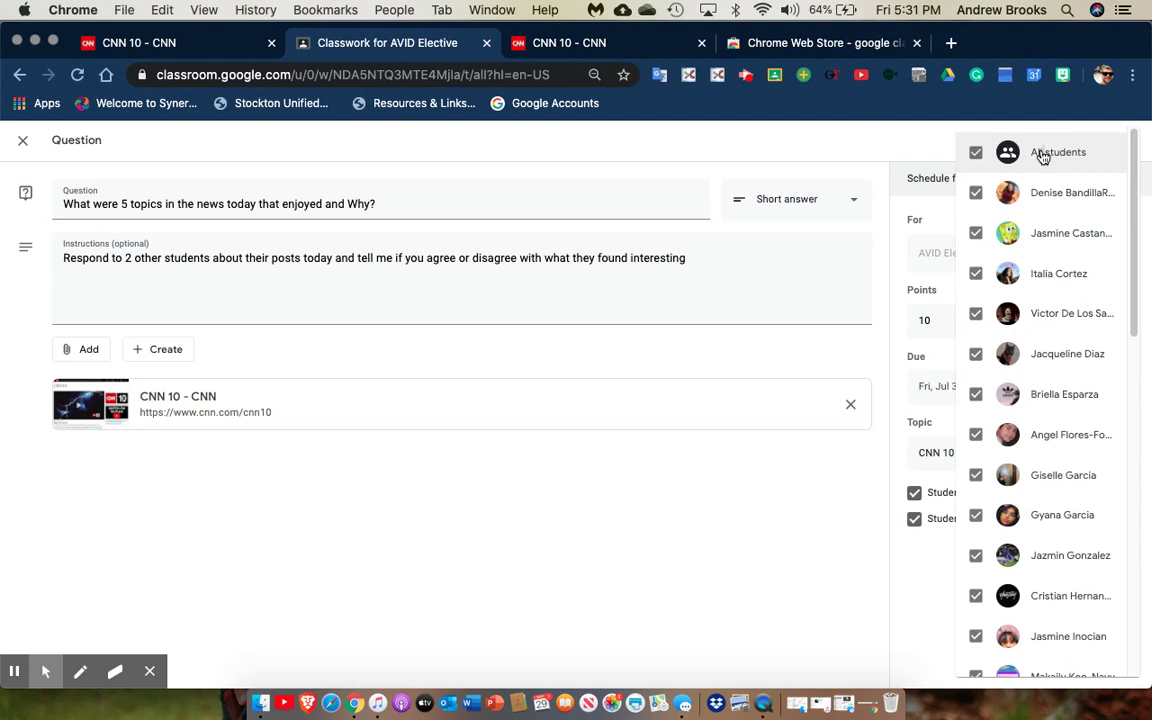
{"action": "left_click", "coordinate": [975, 152]}
{"action": "left_click", "coordinate": [976, 192]}
{"action": "left_click", "coordinate": [976, 232]}
{"action": "left_click", "coordinate": [976, 272]}
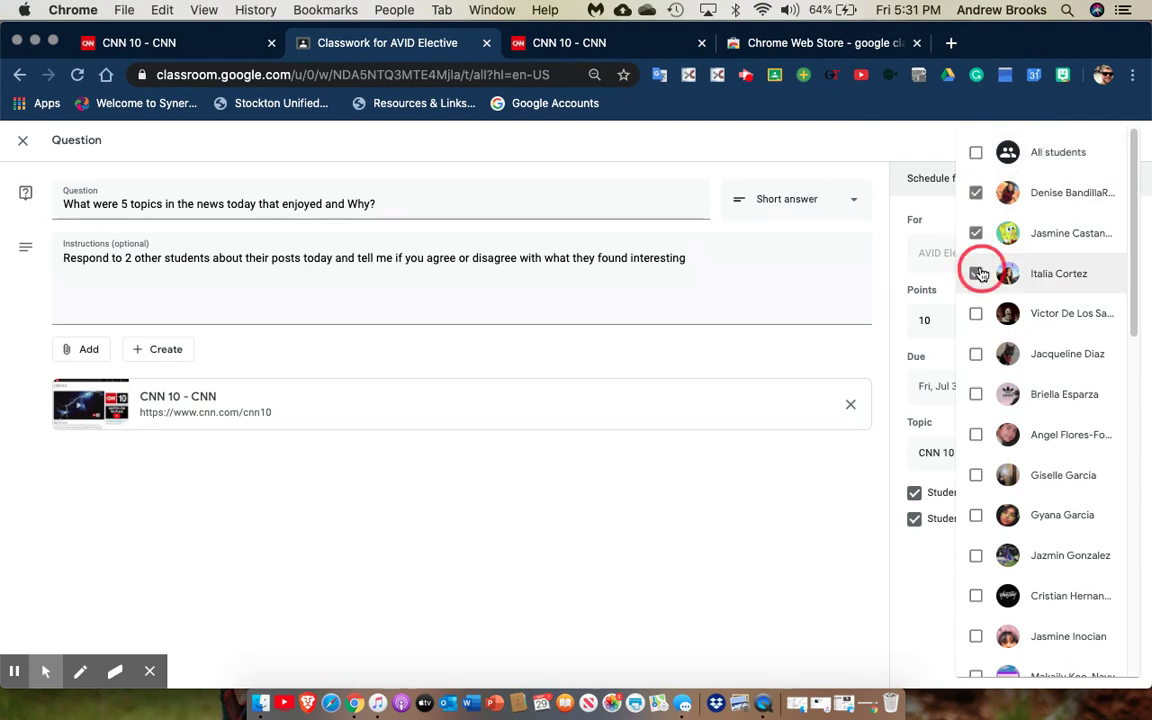
{"action": "left_click", "coordinate": [976, 153]}
{"action": "left_click", "coordinate": [832, 151]}
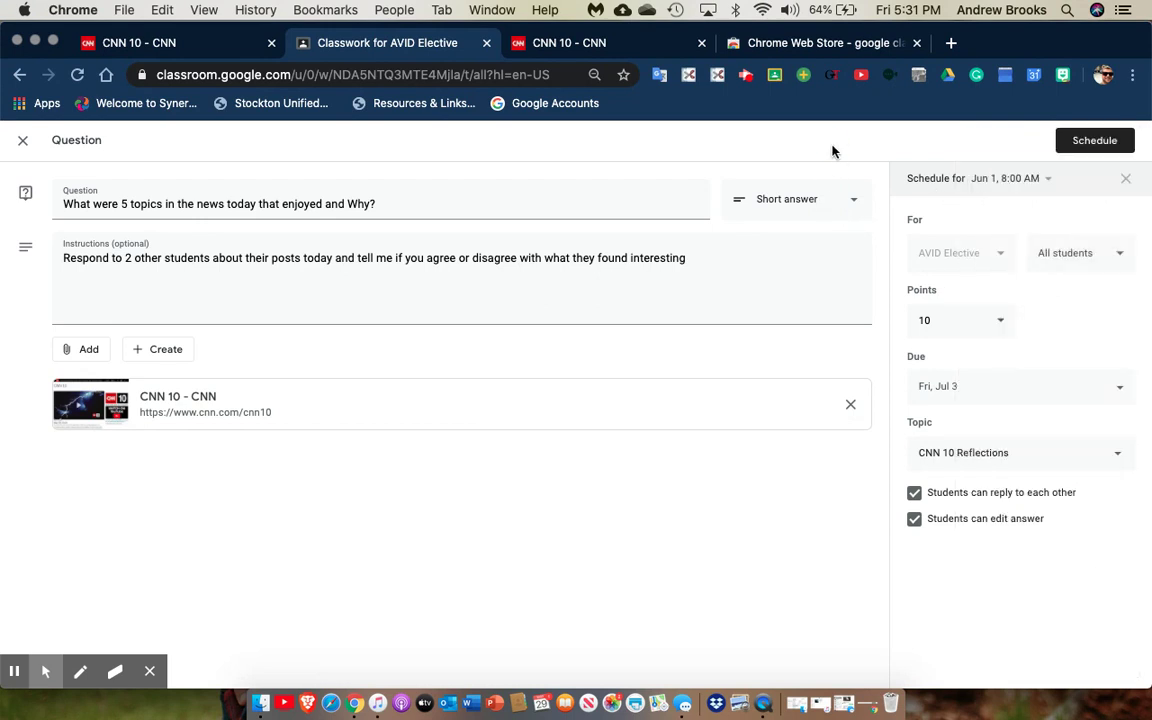